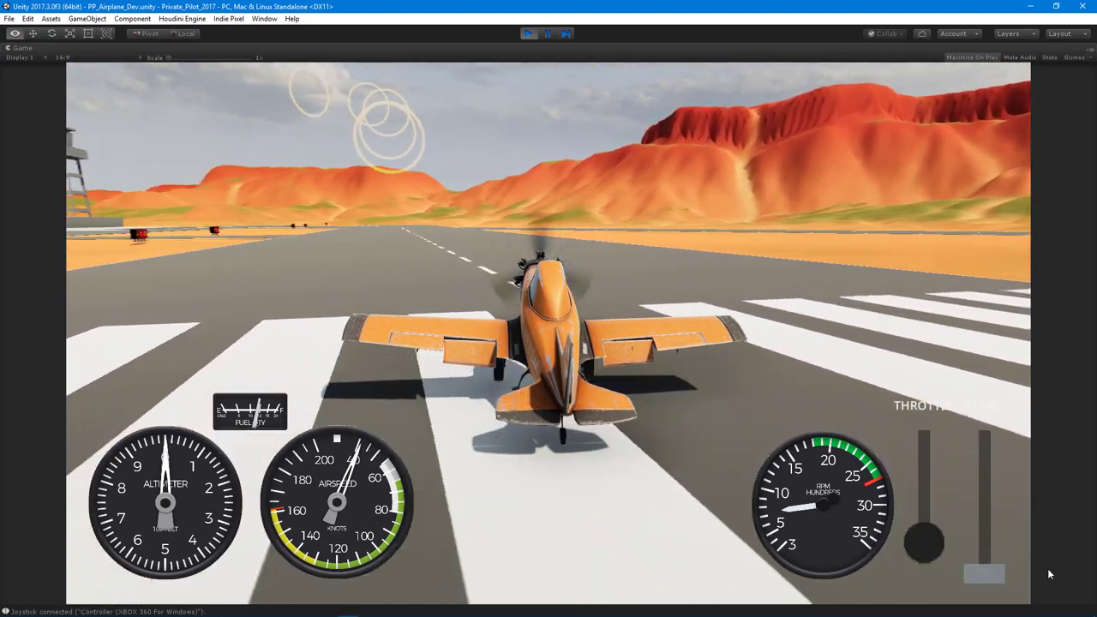
Retract the airplane's flaps on the runway and raise the throttle to start the takeoff run
key(g)
key(g)
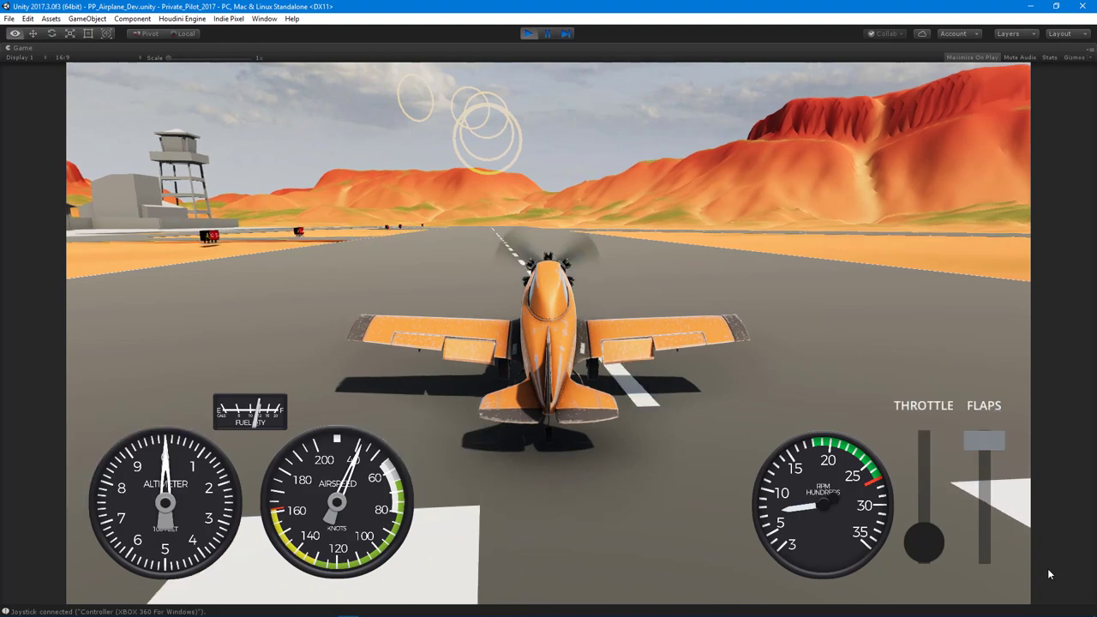
key(Up)
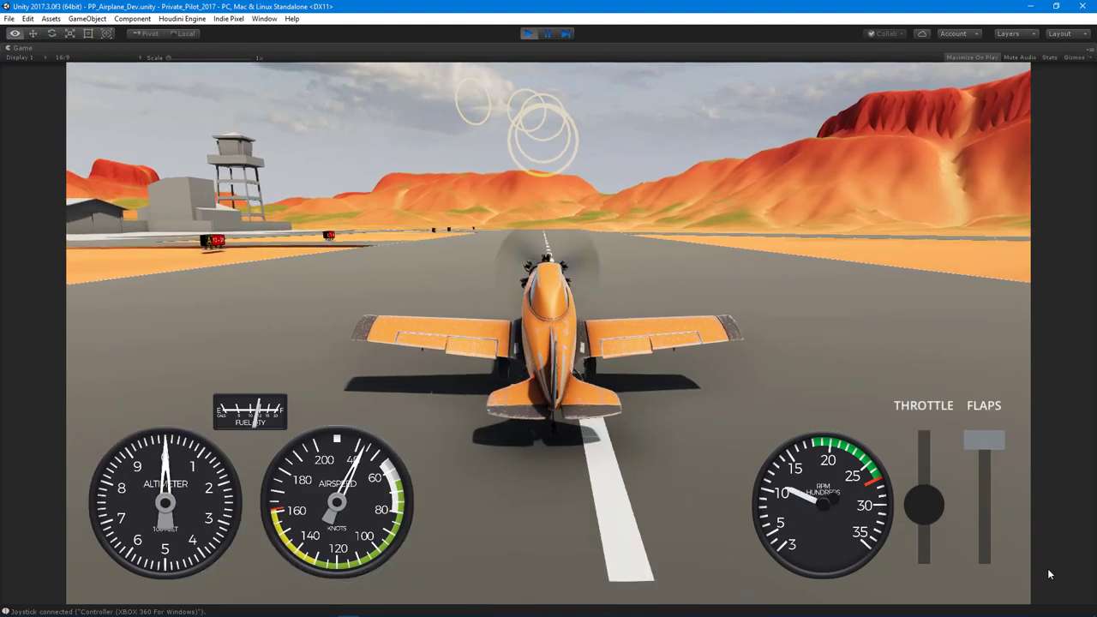
key(w)
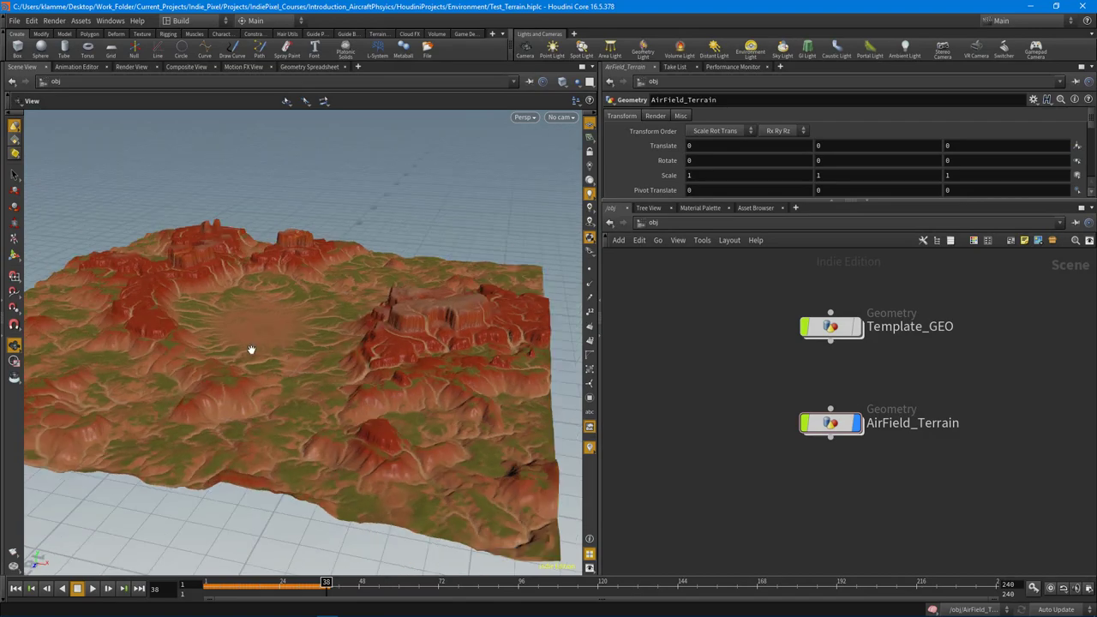
Examine the AirField_Terrain landscape from several angles, including the flat central area and the surrounding mesas
drag(239, 349, 366, 334)
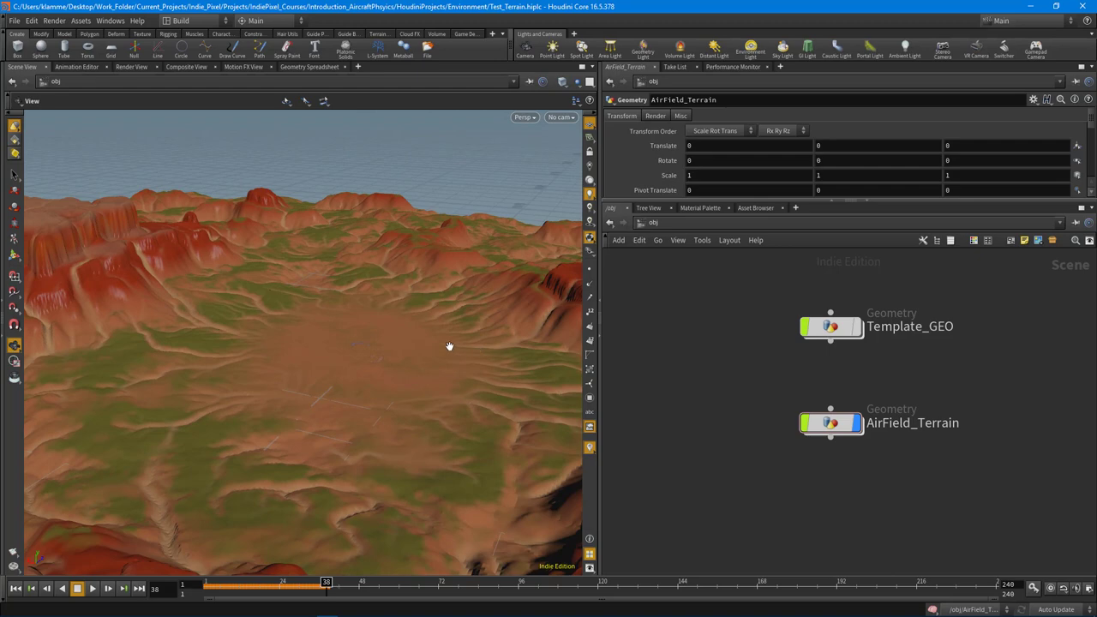
drag(449, 346, 363, 357)
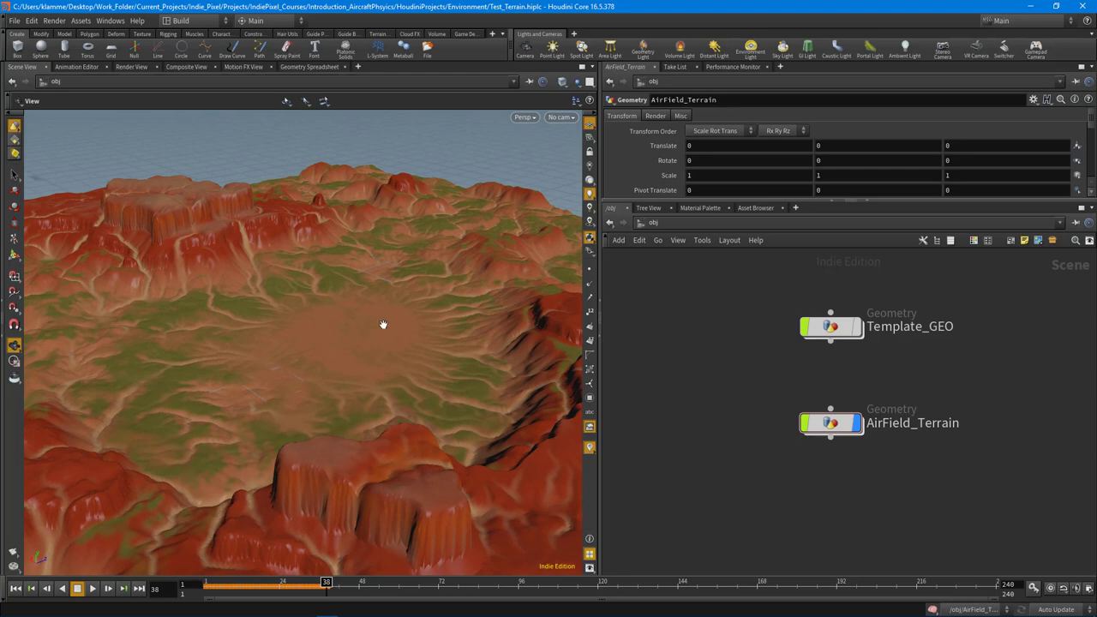
mouse_move(384, 324)
mouse_down()
mouse_move(318, 334)
mouse_move(397, 320)
mouse_move(370, 308)
mouse_up()
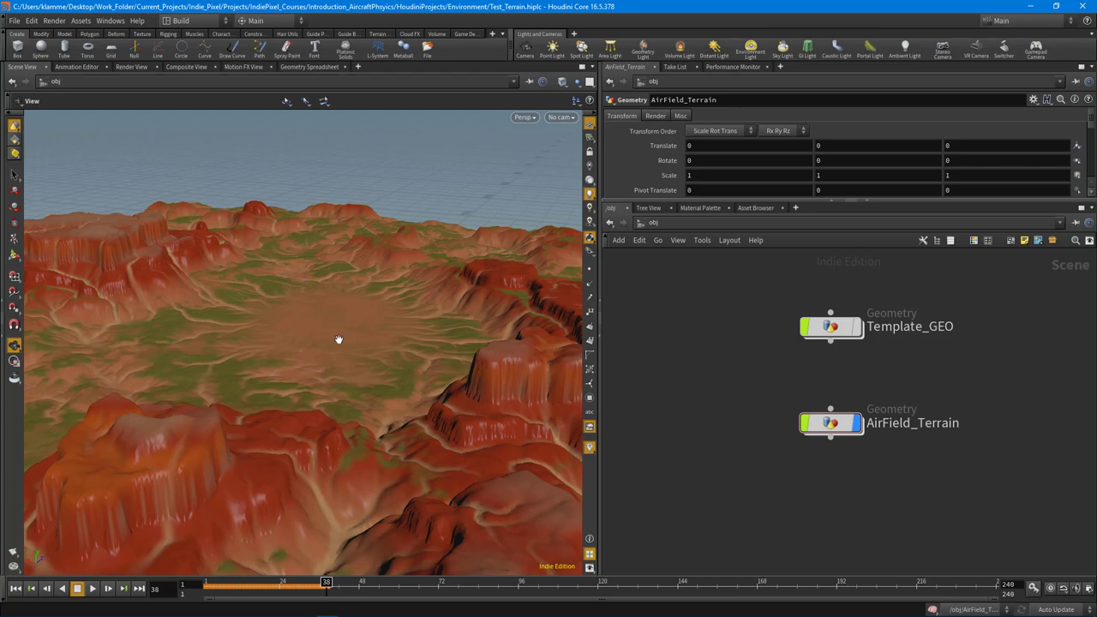
drag(356, 337, 359, 313)
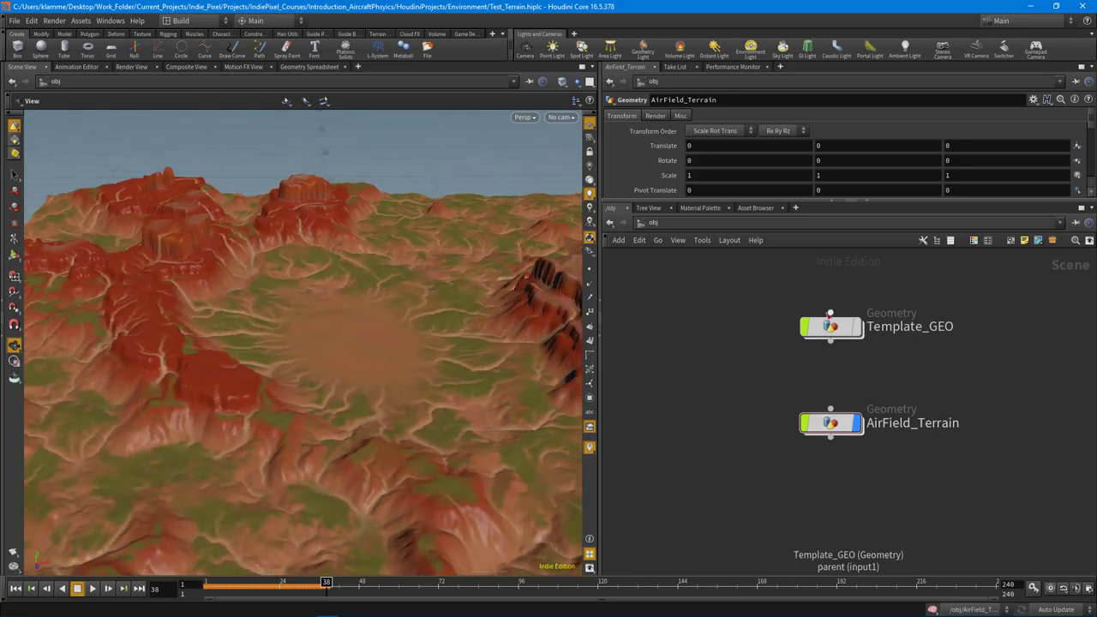
right_drag(454, 362, 280, 354)
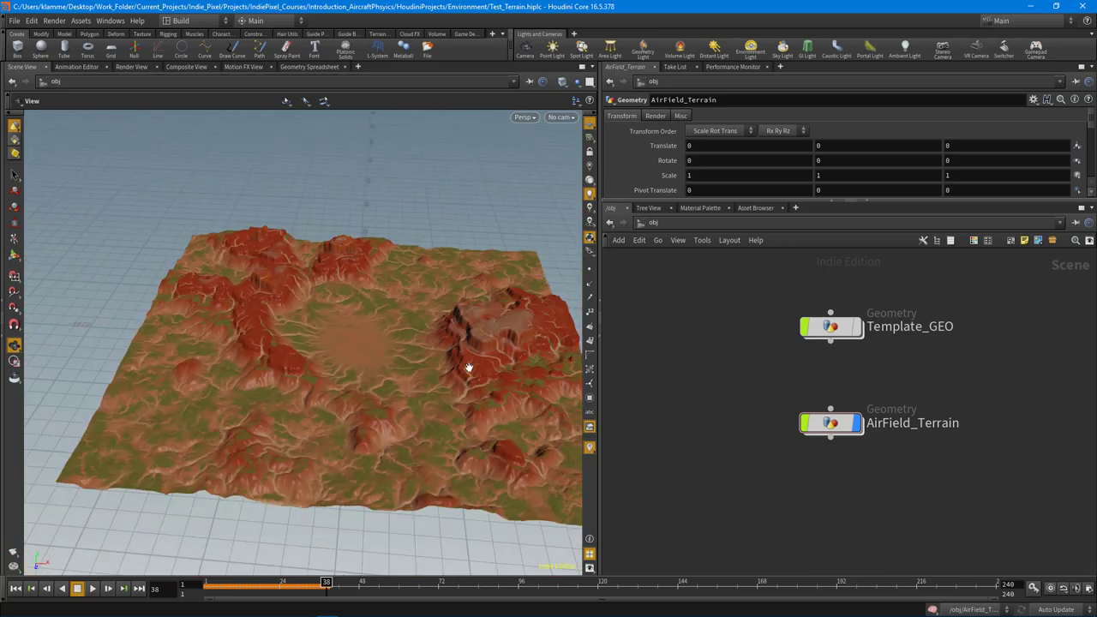
drag(468, 367, 403, 314)
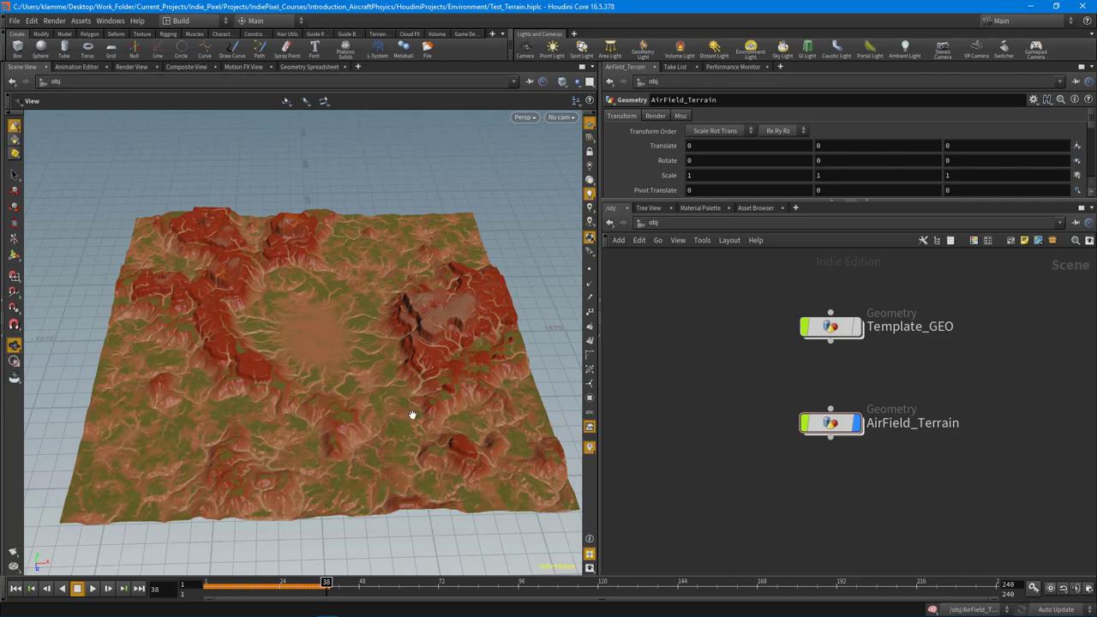
drag(298, 406, 416, 374)
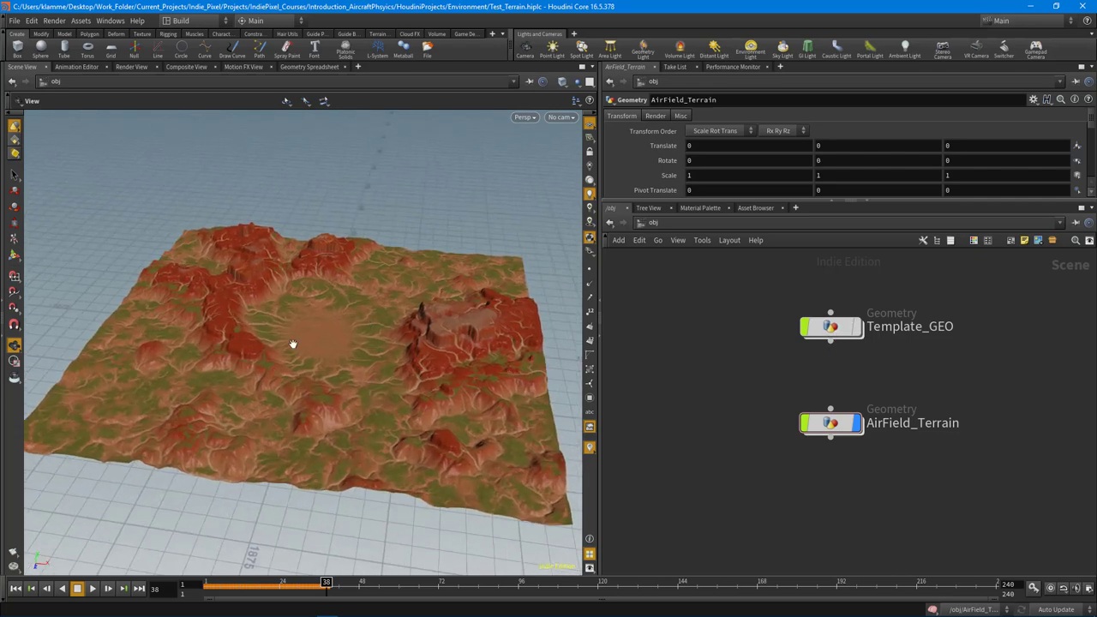
right_drag(292, 343, 454, 350)
drag(454, 350, 323, 255)
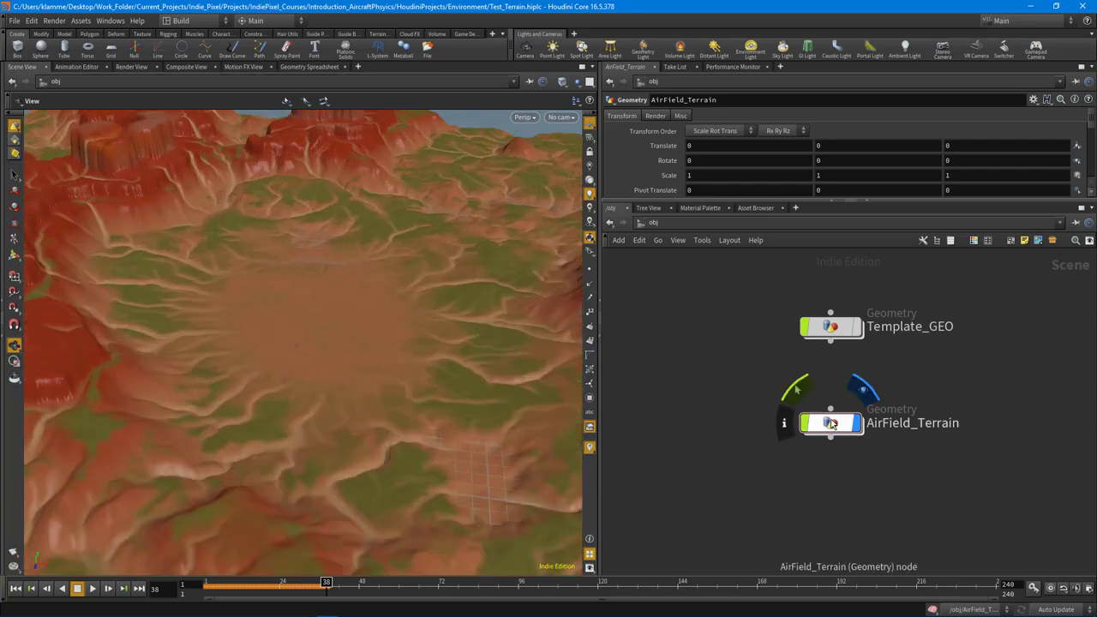
Enter the AirField_Terrain network, hide the viewport's reference grid and bring the heightfield1 and circle1 nodes into view
double_click(806, 433)
right_drag(337, 283, 257, 290)
drag(257, 290, 489, 191)
click(590, 125)
drag(385, 288, 300, 319)
scroll(832, 343, up, 6)
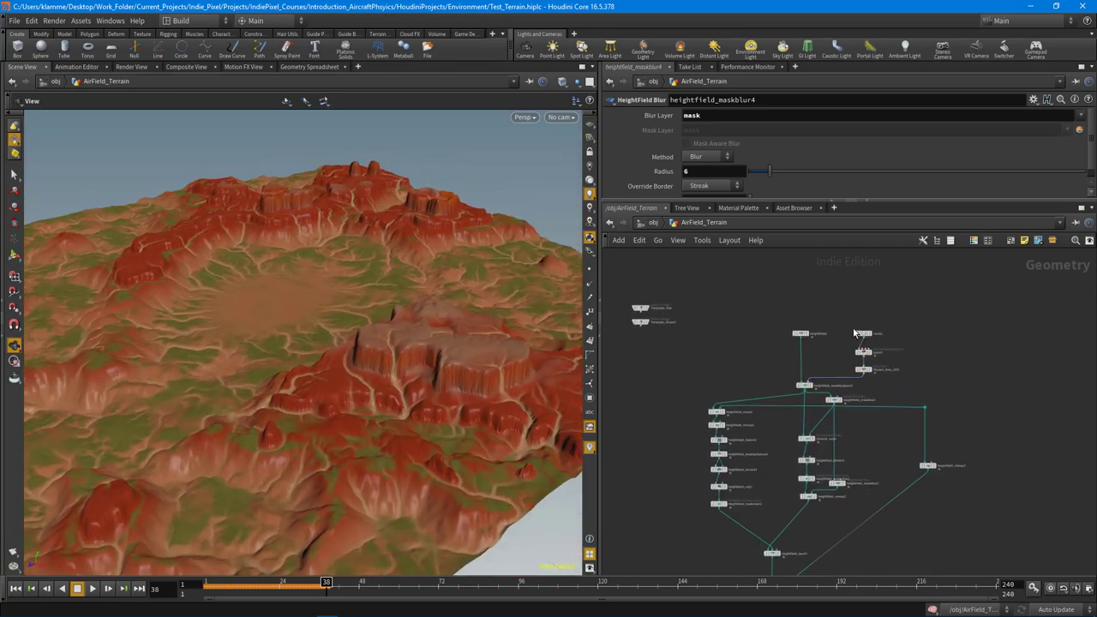
scroll(836, 317, up, 2)
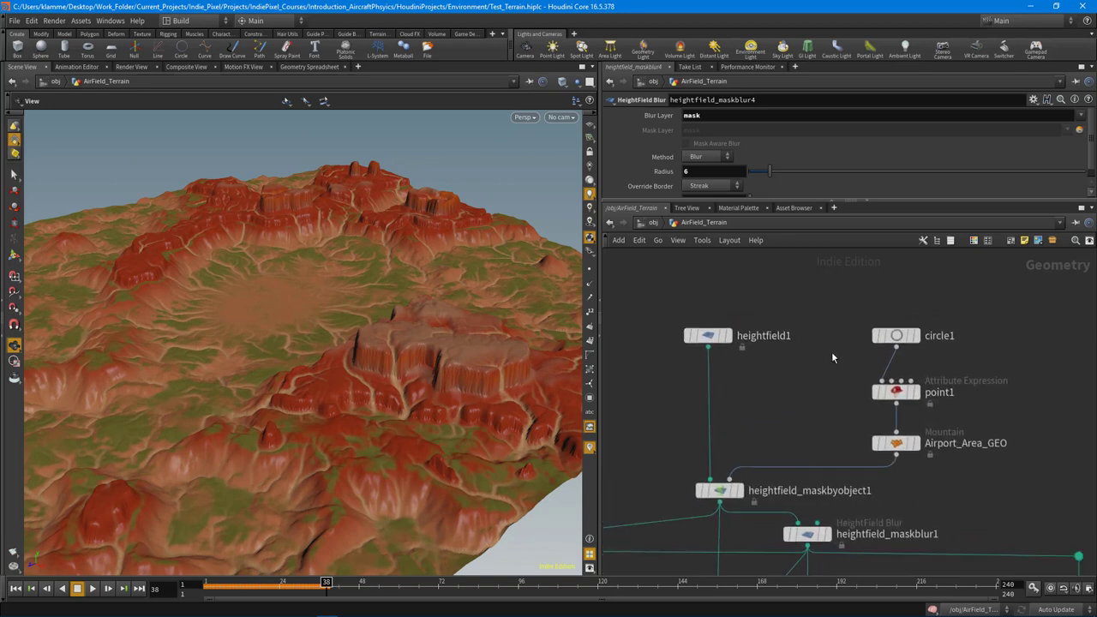
Inspect the terrain's flat central area, switch to Unity to compare it with the airport scene, and return to Houdini
drag(350, 299, 393, 373)
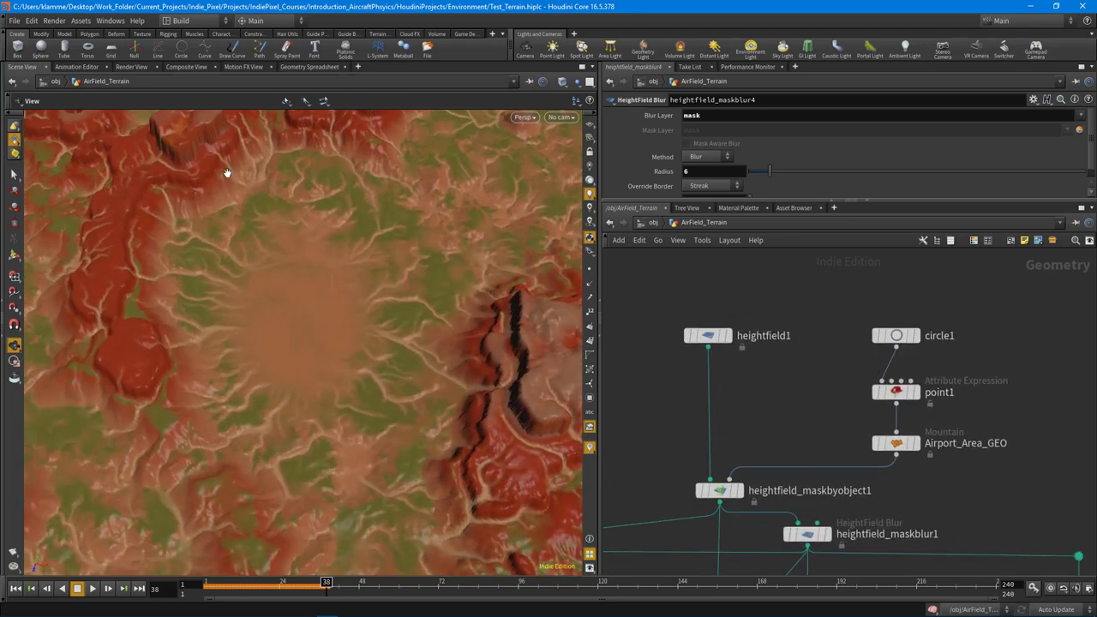
drag(353, 396, 389, 369)
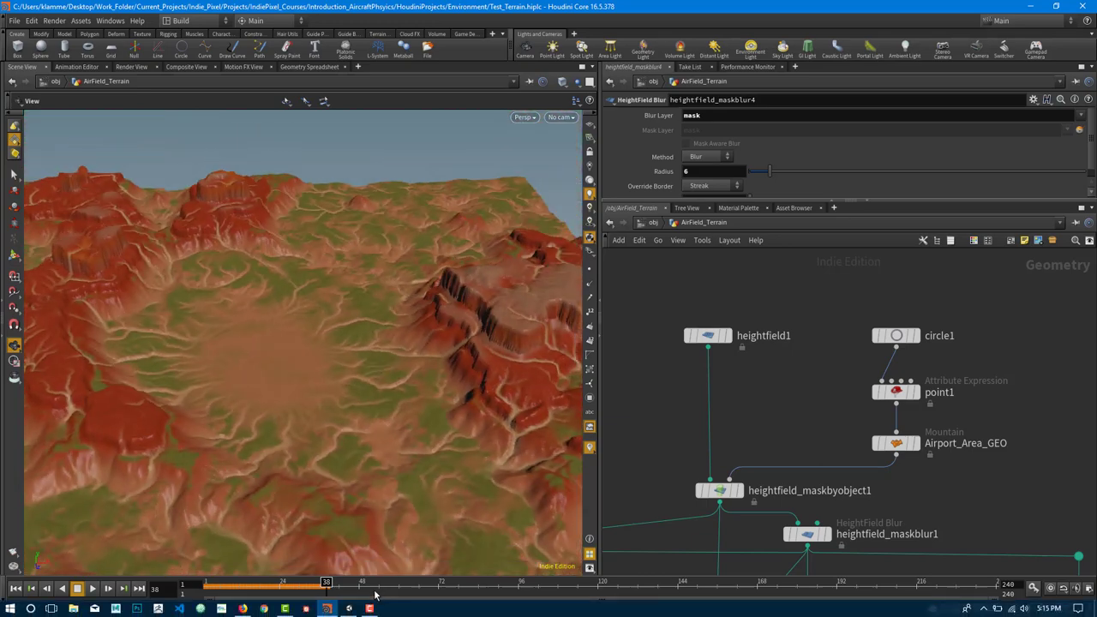
click(350, 609)
alt+right_drag(571, 200, 512, 263)
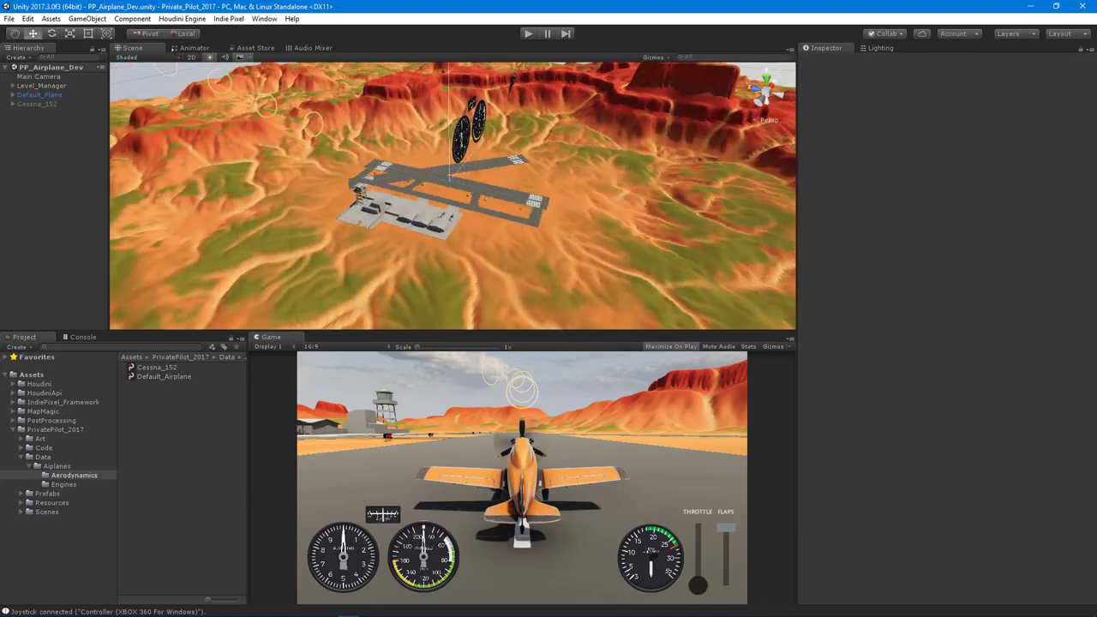
click(346, 609)
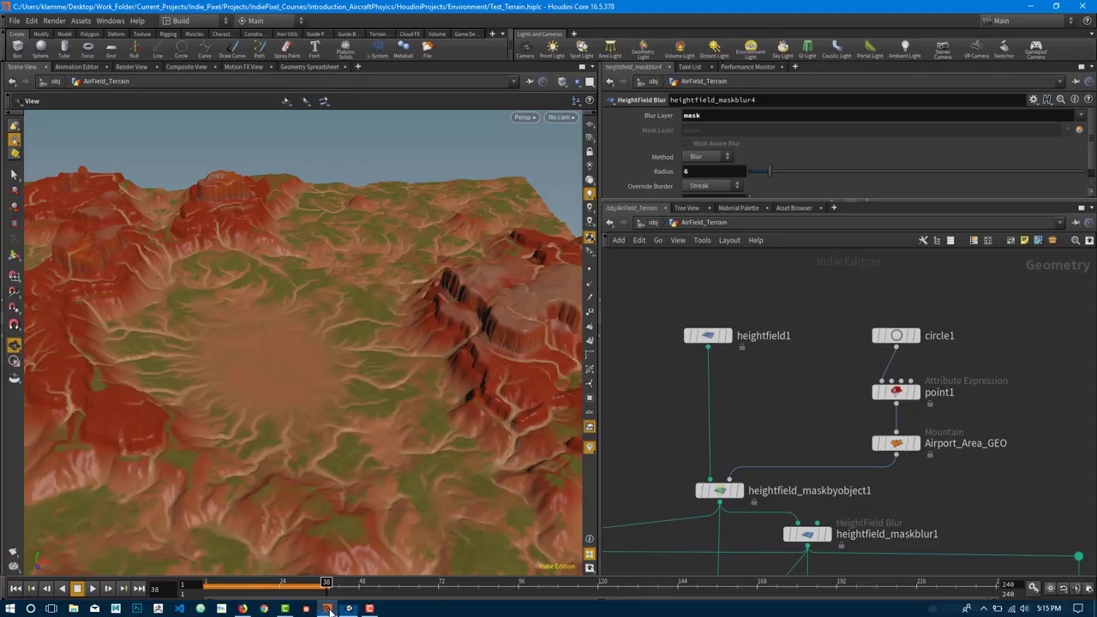
Display the circle1 node's output and look over the circle in the viewport
click(917, 338)
scroll(329, 333, down, 1)
drag(335, 333, 312, 375)
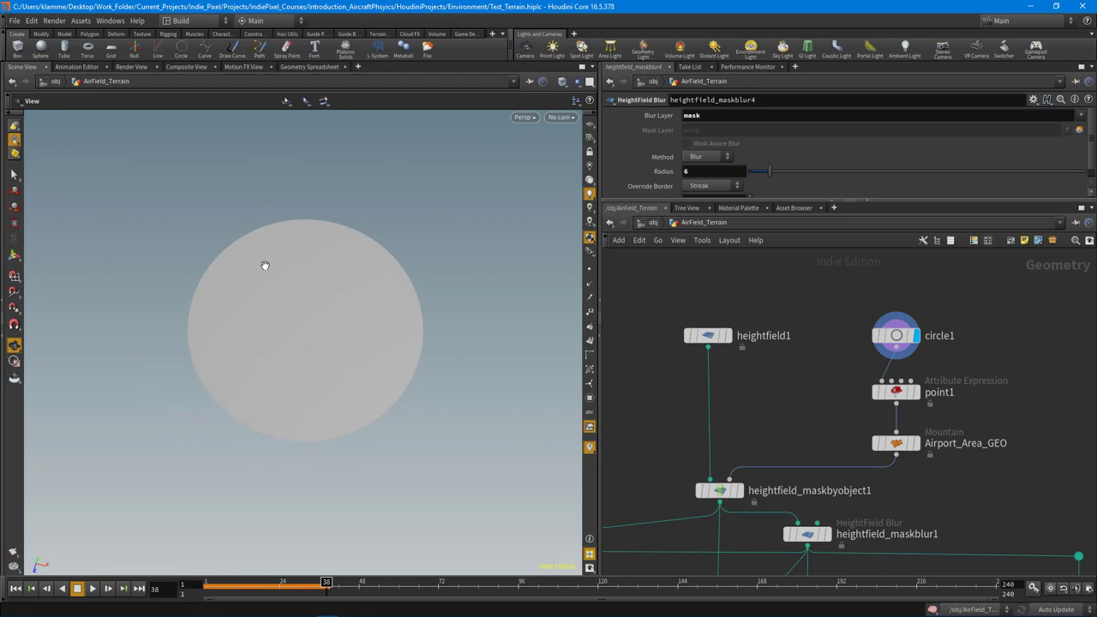
Display and select the point1 Attribute Expression node, and show its point normals in the viewport
click(921, 368)
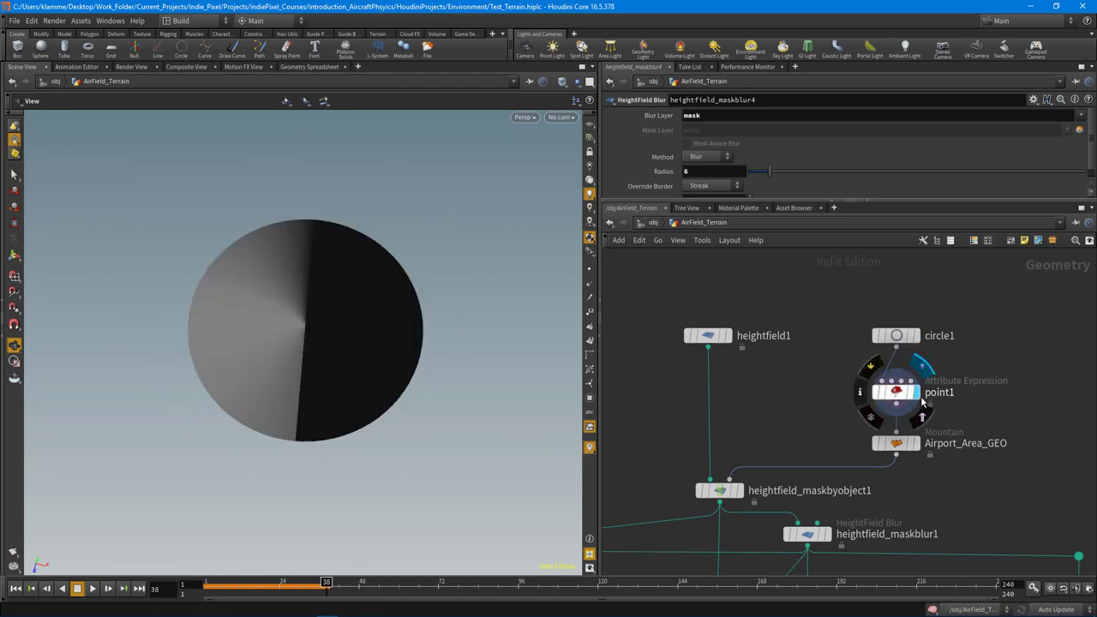
click(897, 392)
mouse_move(377, 330)
mouse_down()
mouse_move(342, 312)
mouse_move(351, 302)
mouse_up()
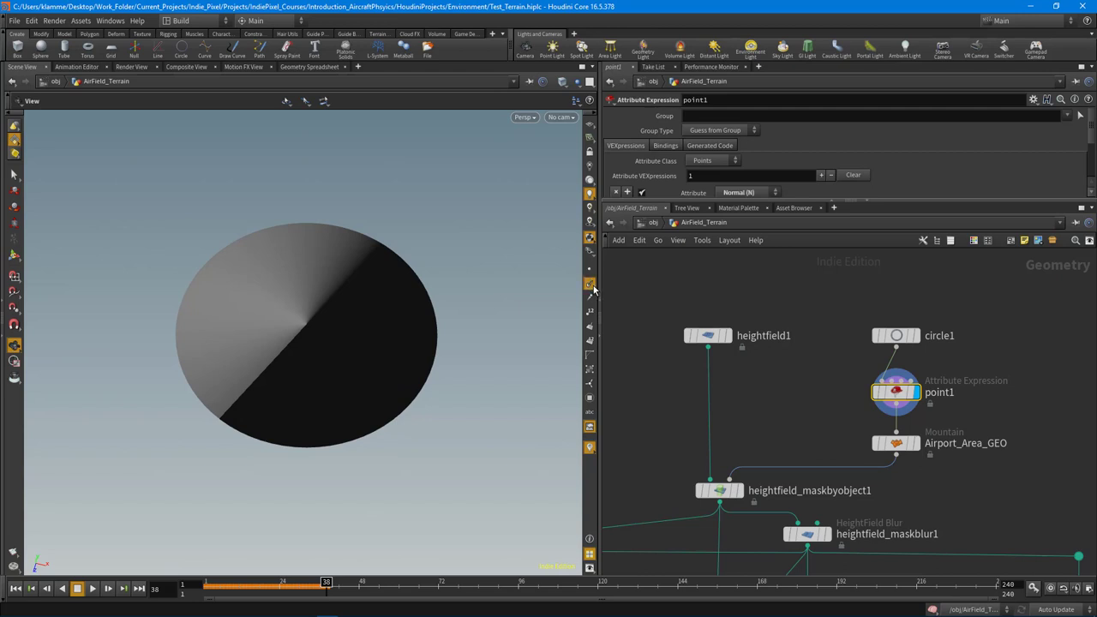
click(590, 285)
drag(491, 291, 439, 358)
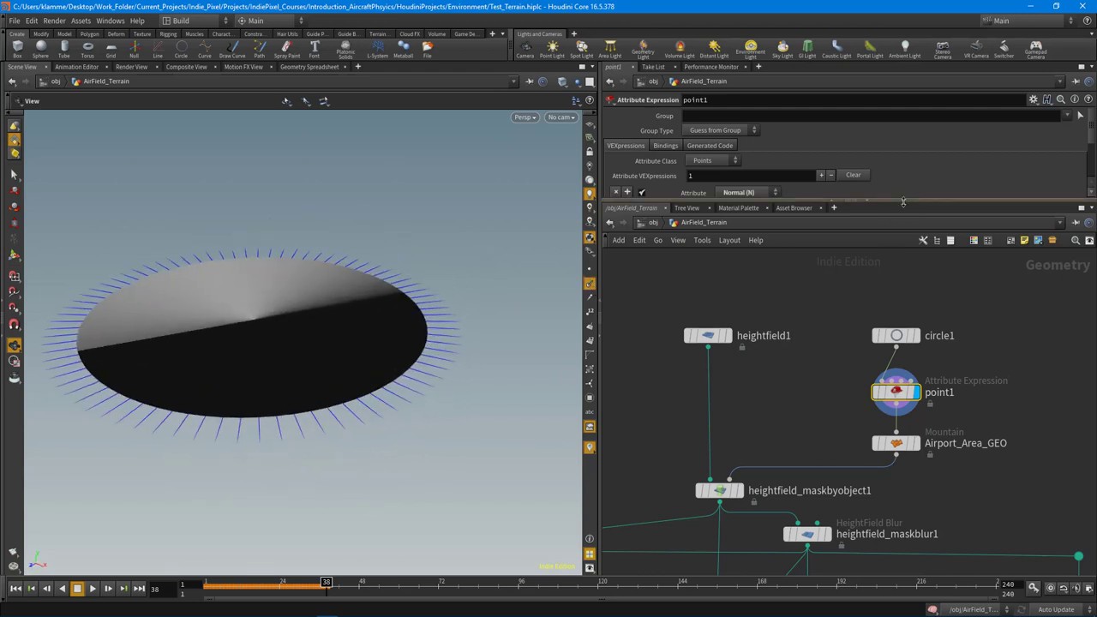
Enlarge the parameter area and examine point1's Normal (N) VEXpression @P alongside the circle's normals
drag(917, 203, 905, 270)
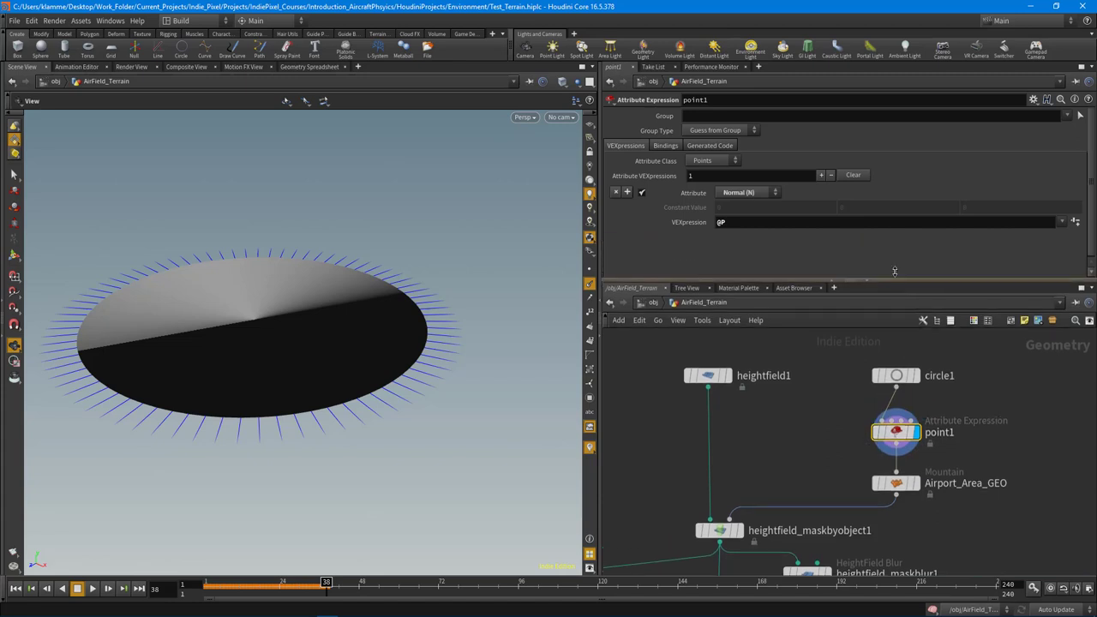
middle_drag(155, 351, 189, 352)
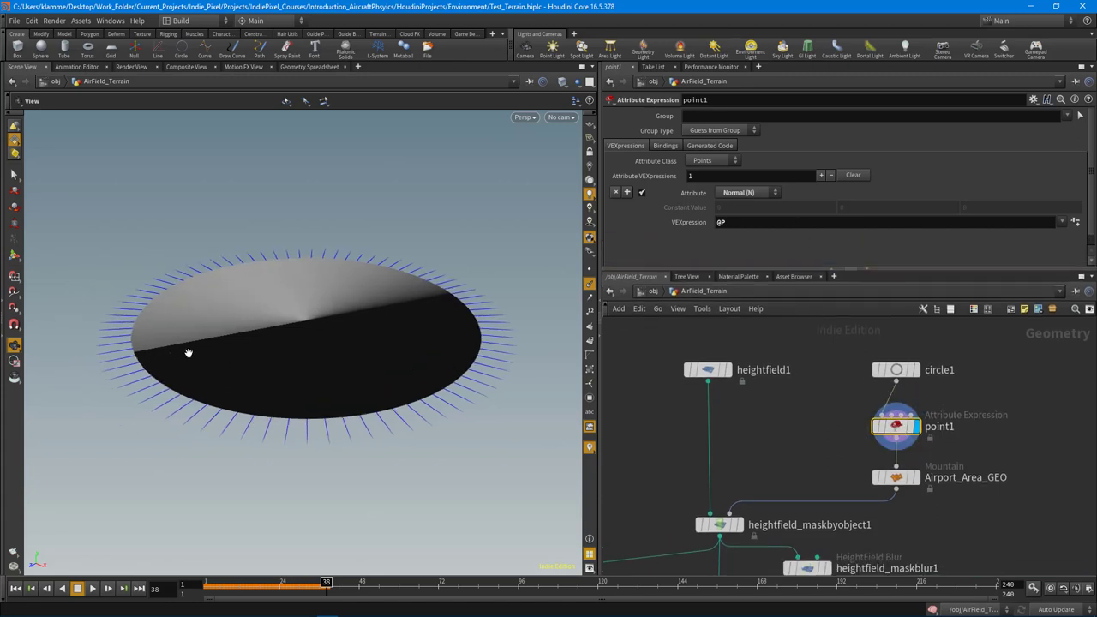
right_drag(189, 352, 266, 363)
drag(266, 363, 361, 366)
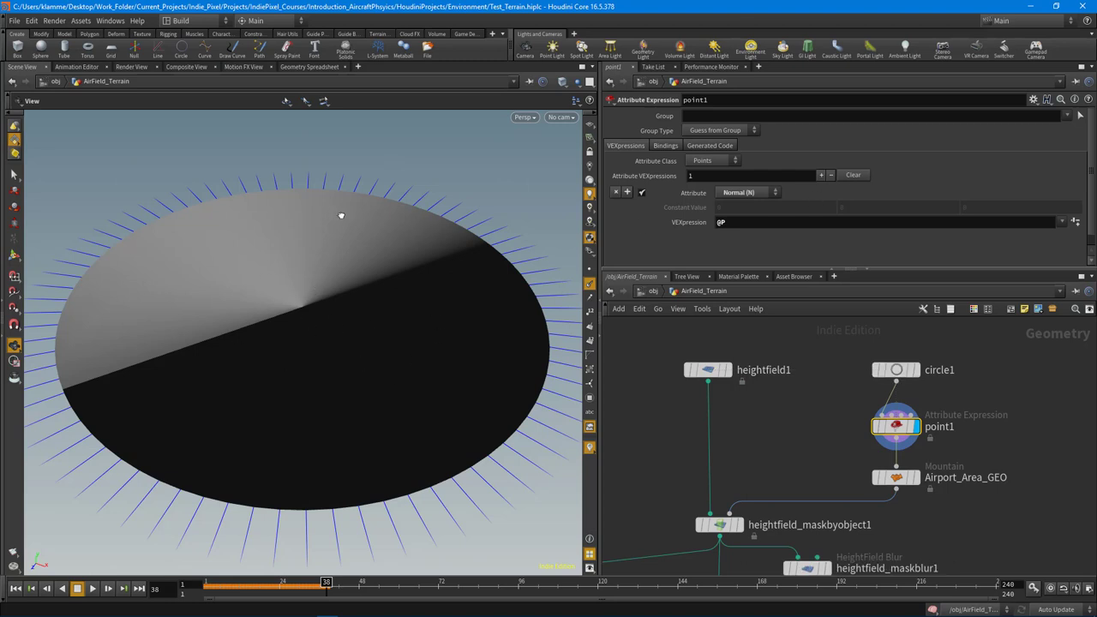
scroll(341, 215, down, 5)
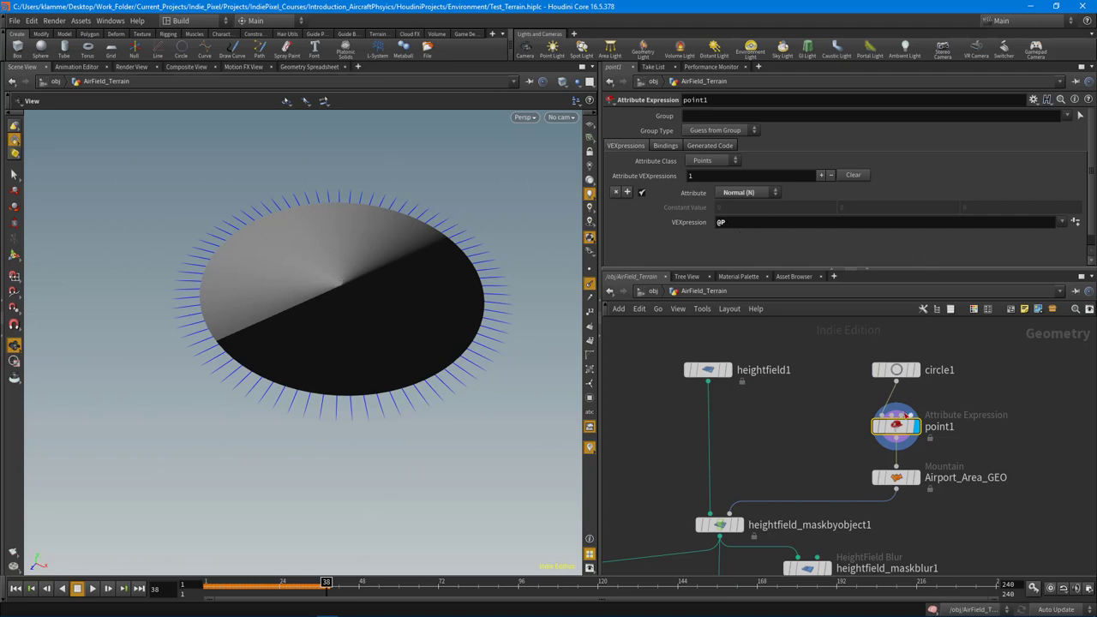
click(675, 223)
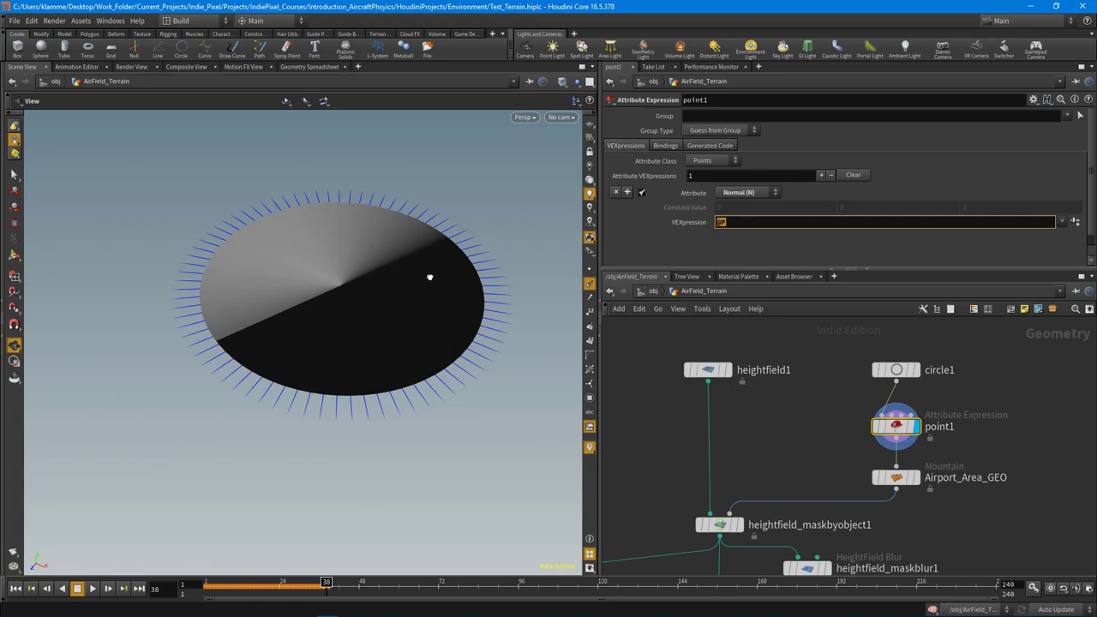
drag(429, 277, 234, 211)
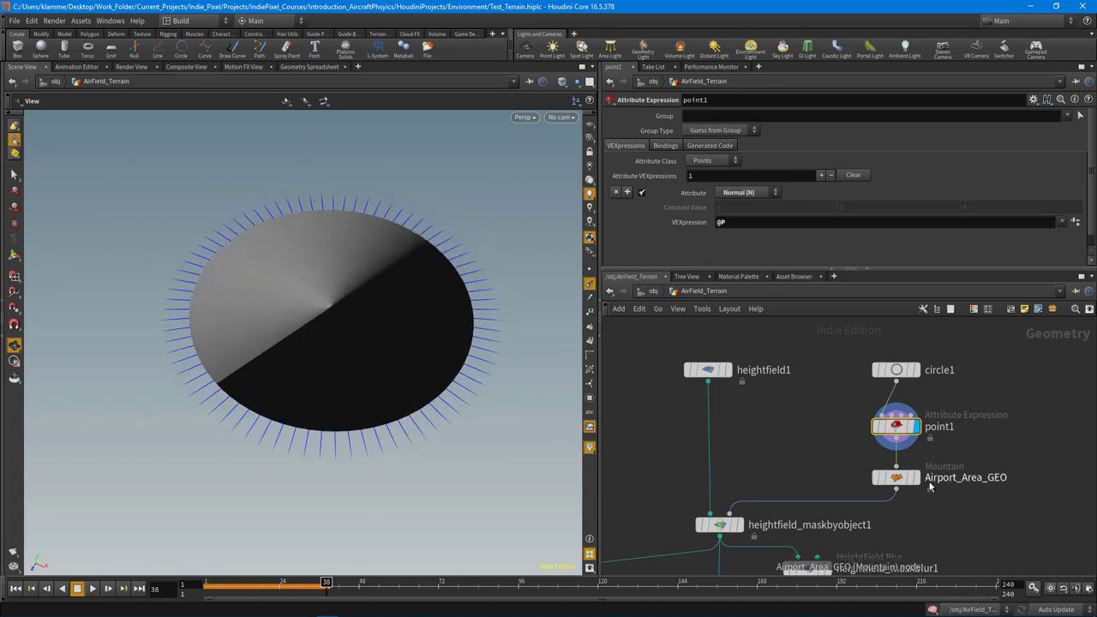
Display and select the Airport_Area_GEO Mountain node, and examine its noise settings and the deformed circle
click(917, 486)
click(895, 477)
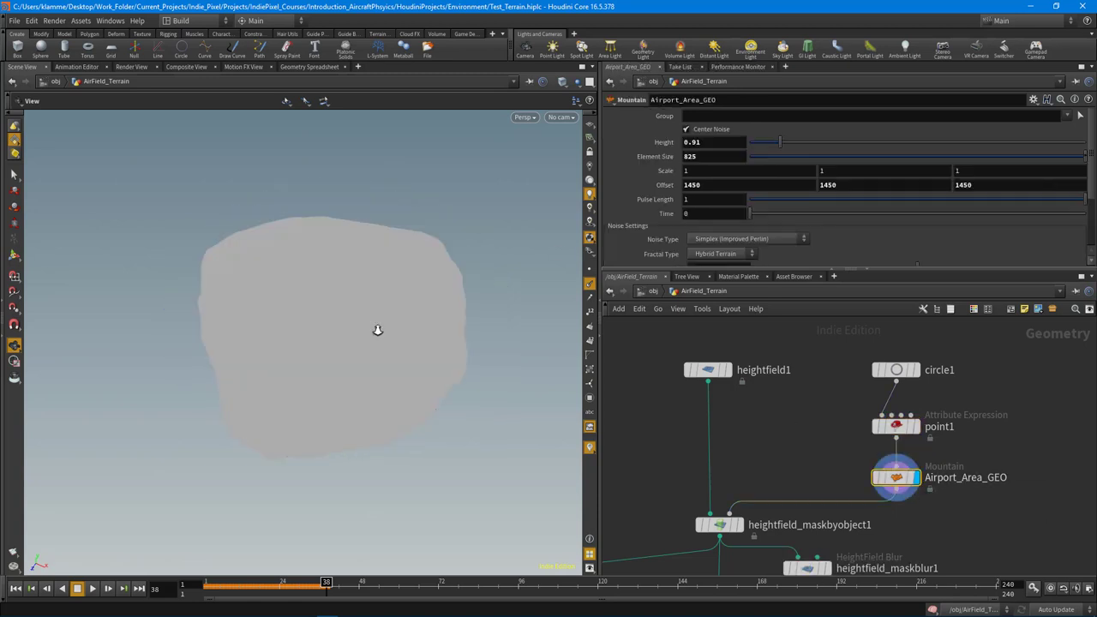
drag(377, 325, 393, 445)
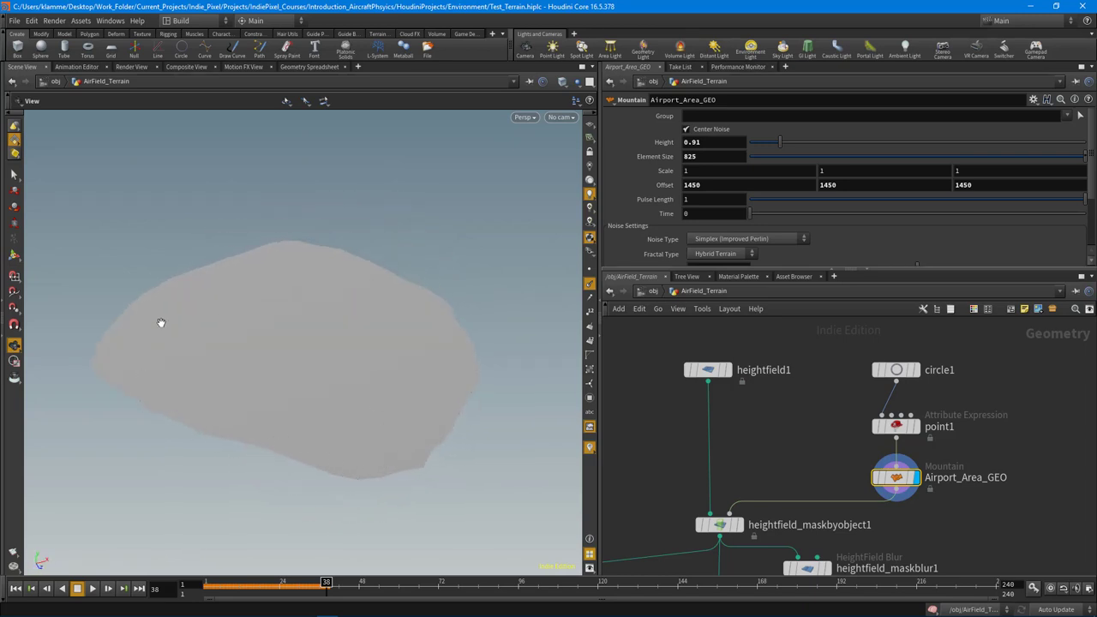
drag(475, 285, 367, 375)
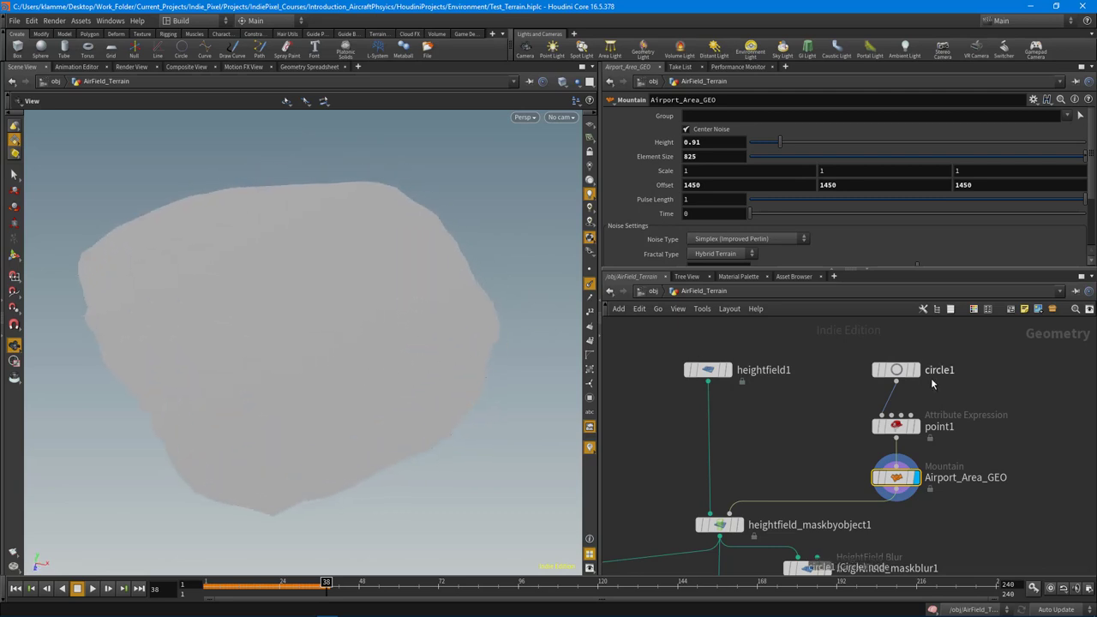
Display circle1 for comparison, and examine the mask shape output by heightfield_maskbyobject1
click(916, 377)
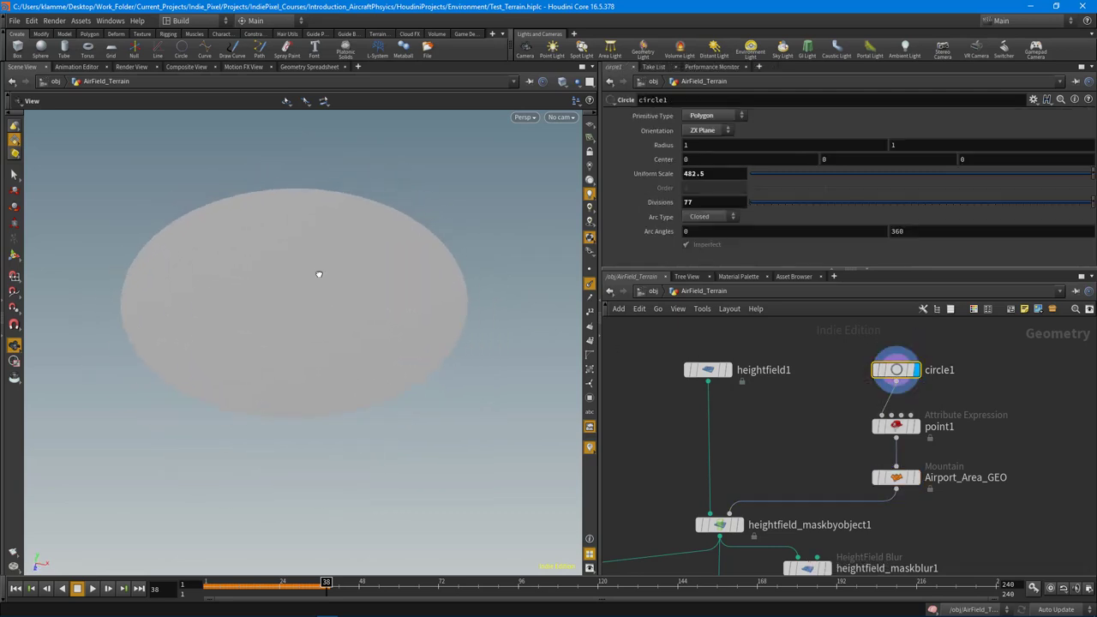
click(739, 526)
drag(391, 367, 365, 371)
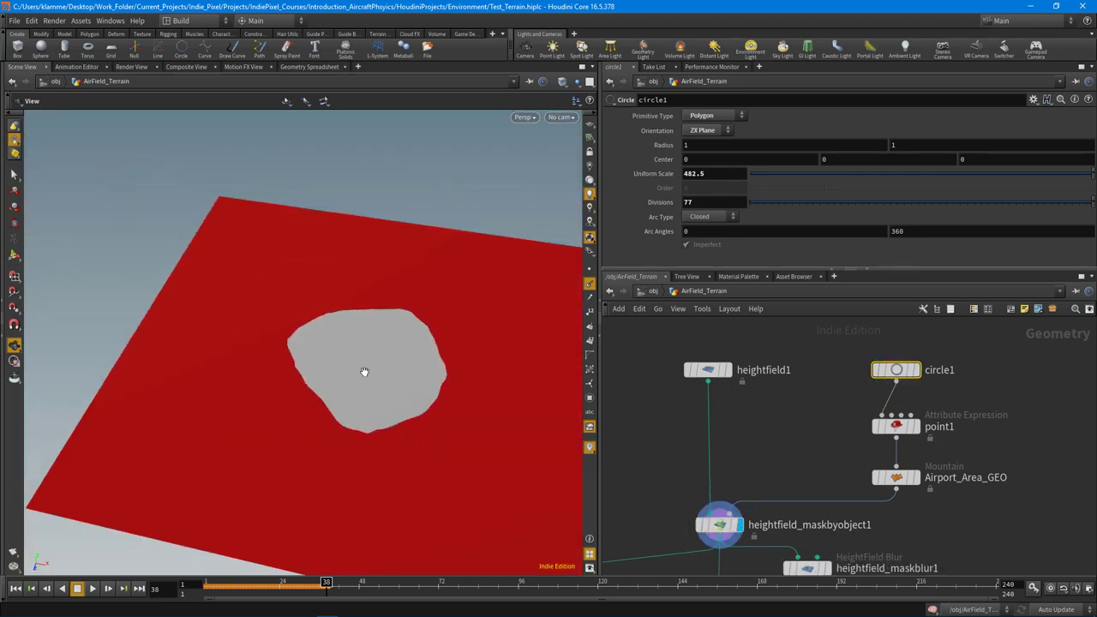
drag(364, 371, 317, 337)
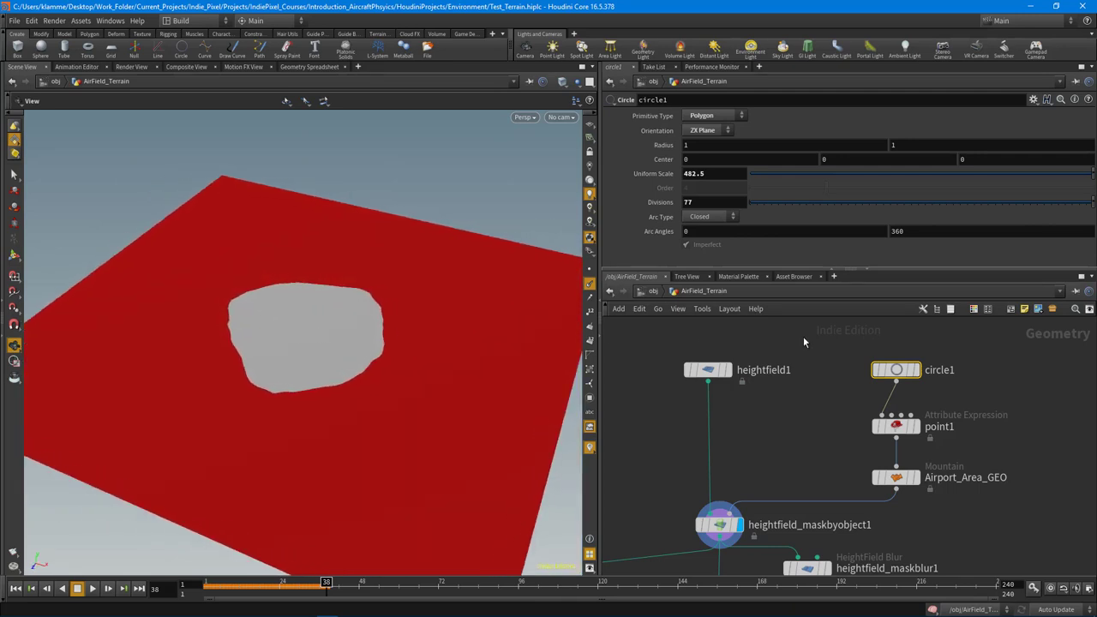
Display circle1, point1 and Airport_Area_GEO in turn to review how the airport area shape is built
click(915, 369)
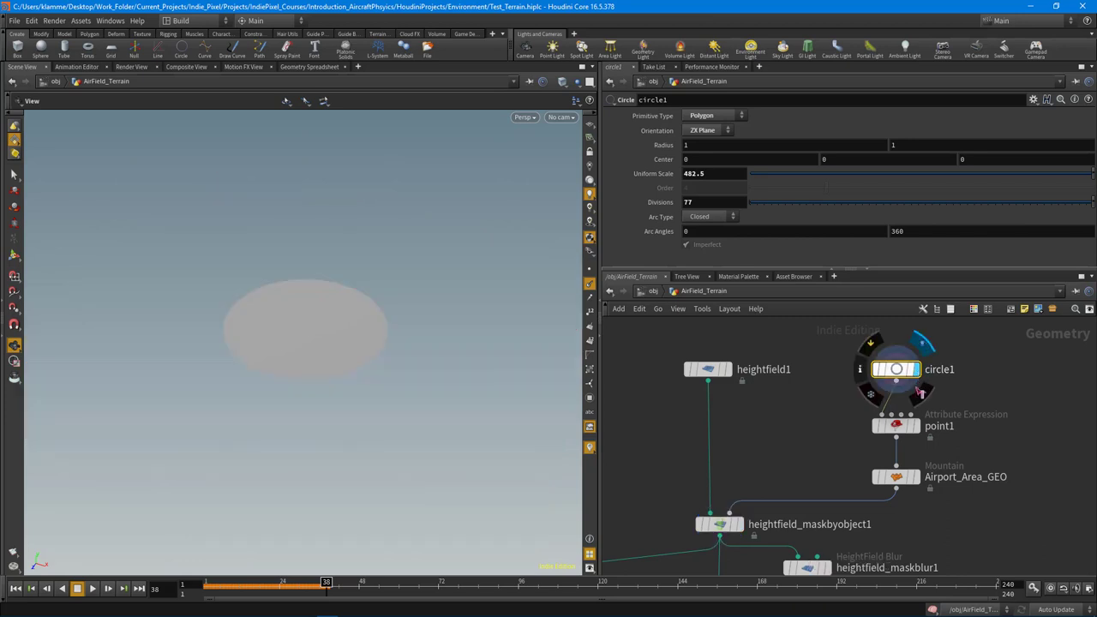
click(915, 426)
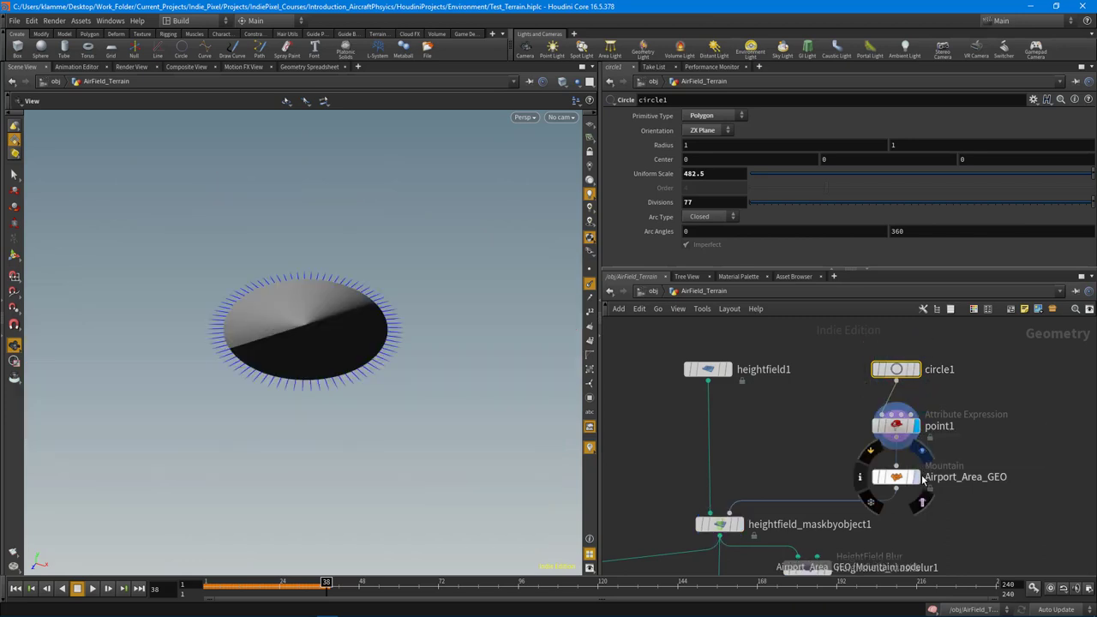
click(922, 481)
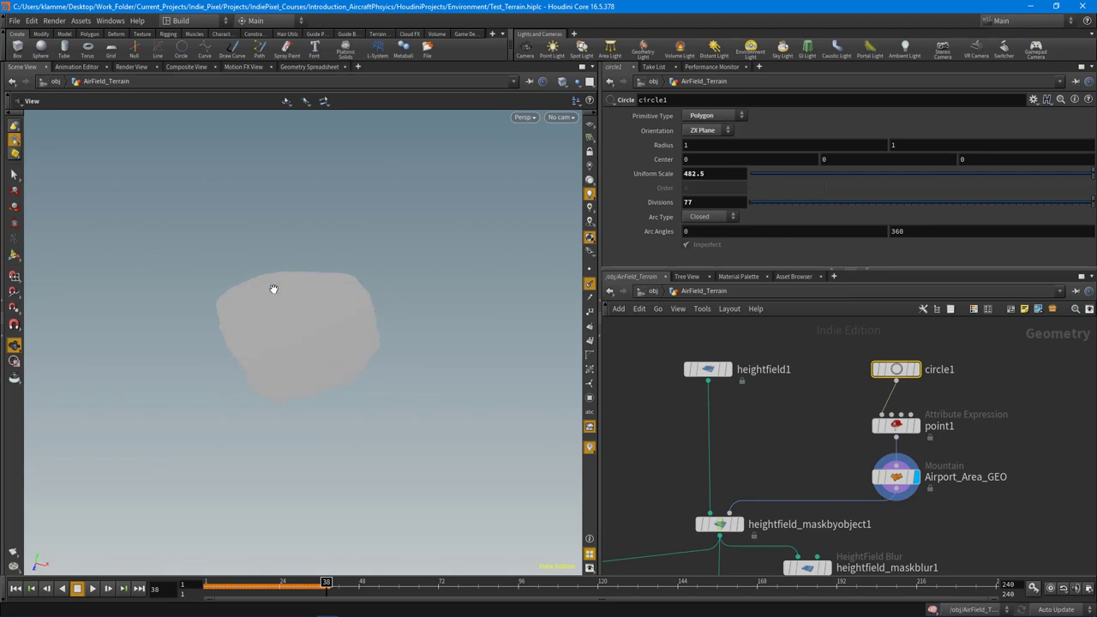
Display and select the heightfield1 node, and examine the flat base terrain from several angles
mouse_move(726, 377)
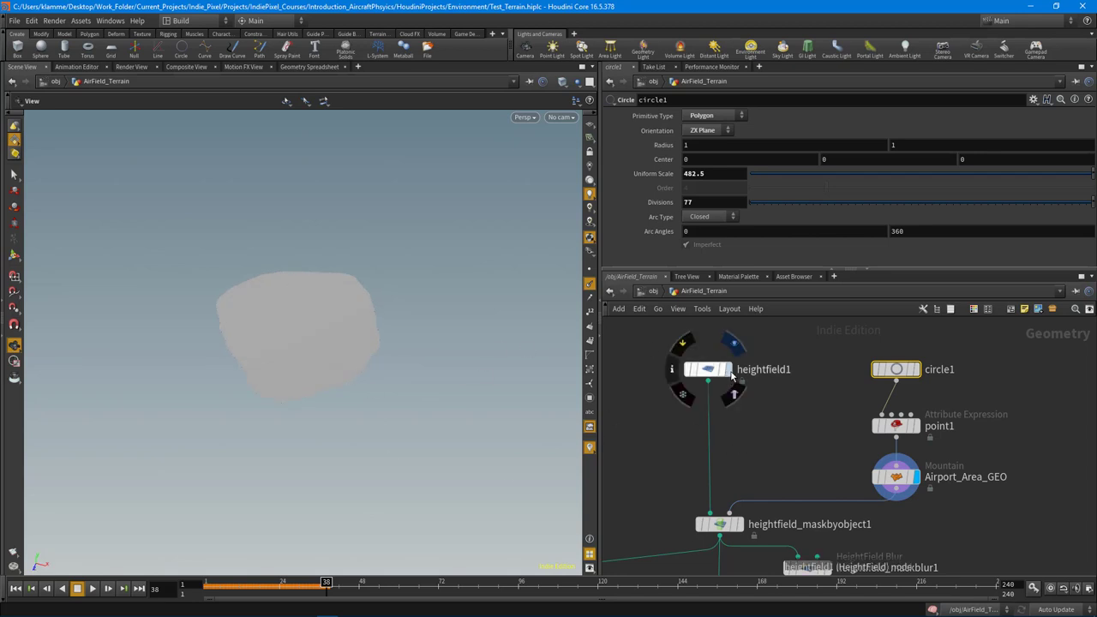
click(730, 372)
drag(892, 268, 892, 253)
click(718, 381)
scroll(348, 355, down, 3)
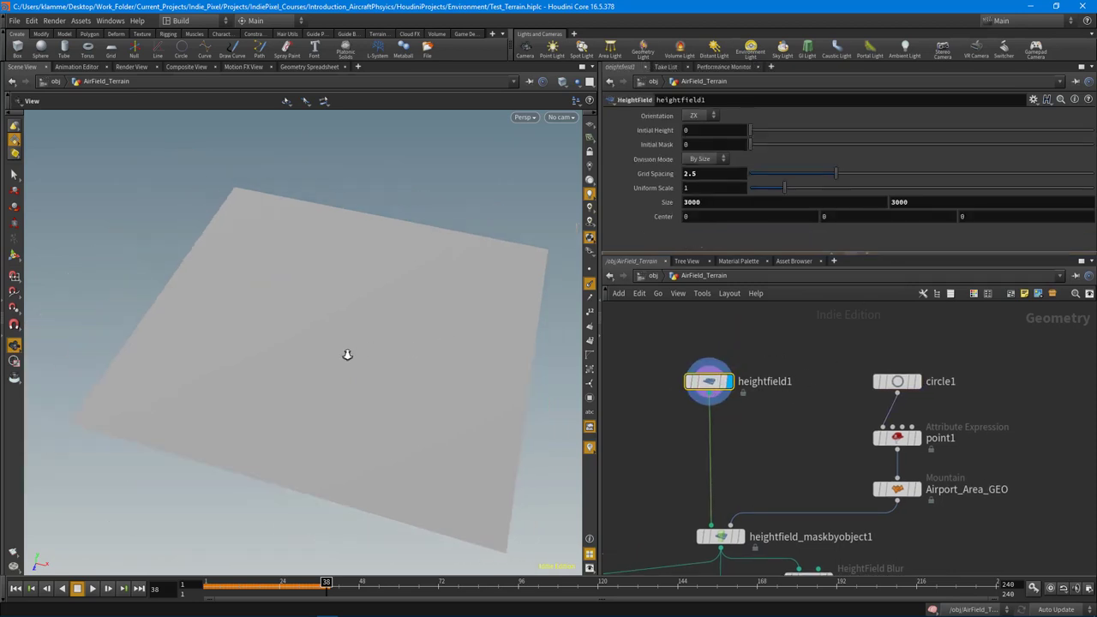
drag(348, 355, 401, 355)
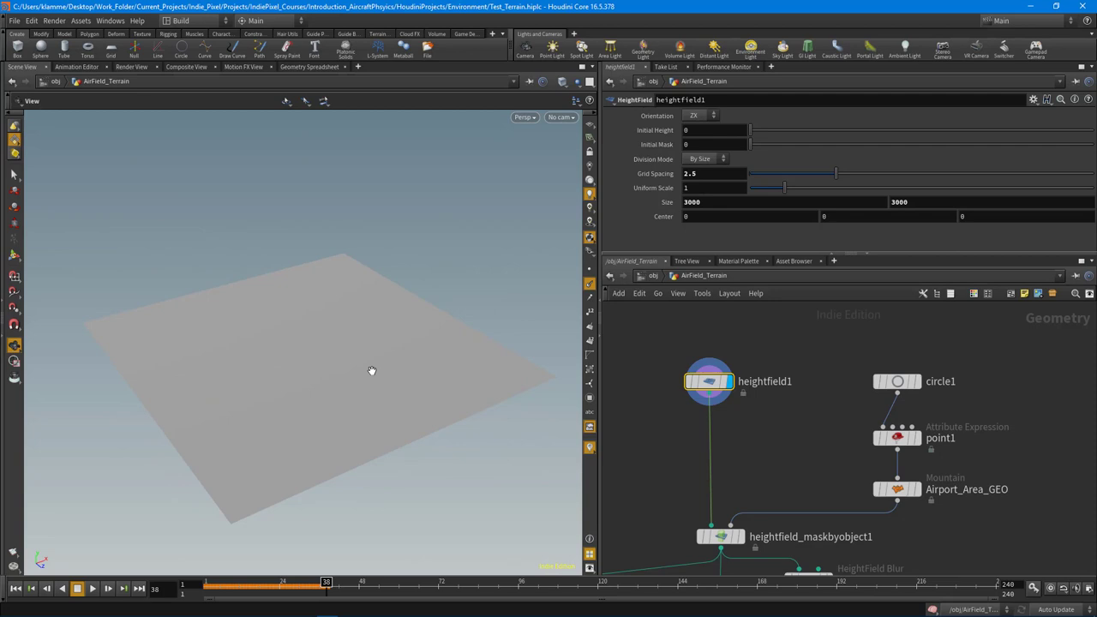
drag(372, 373, 346, 211)
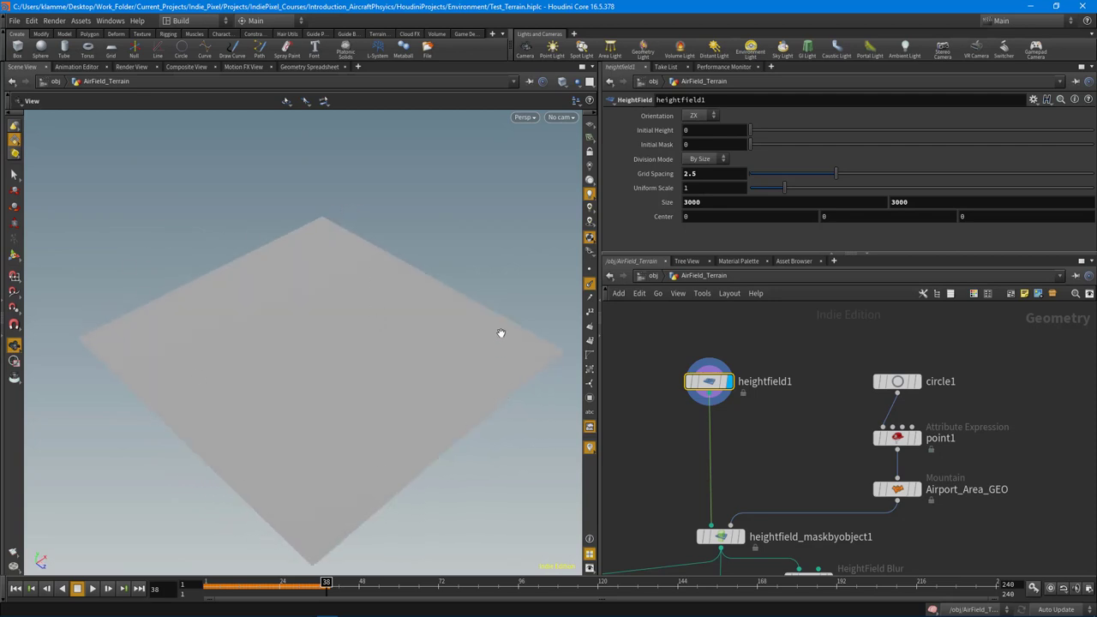
drag(253, 349, 423, 316)
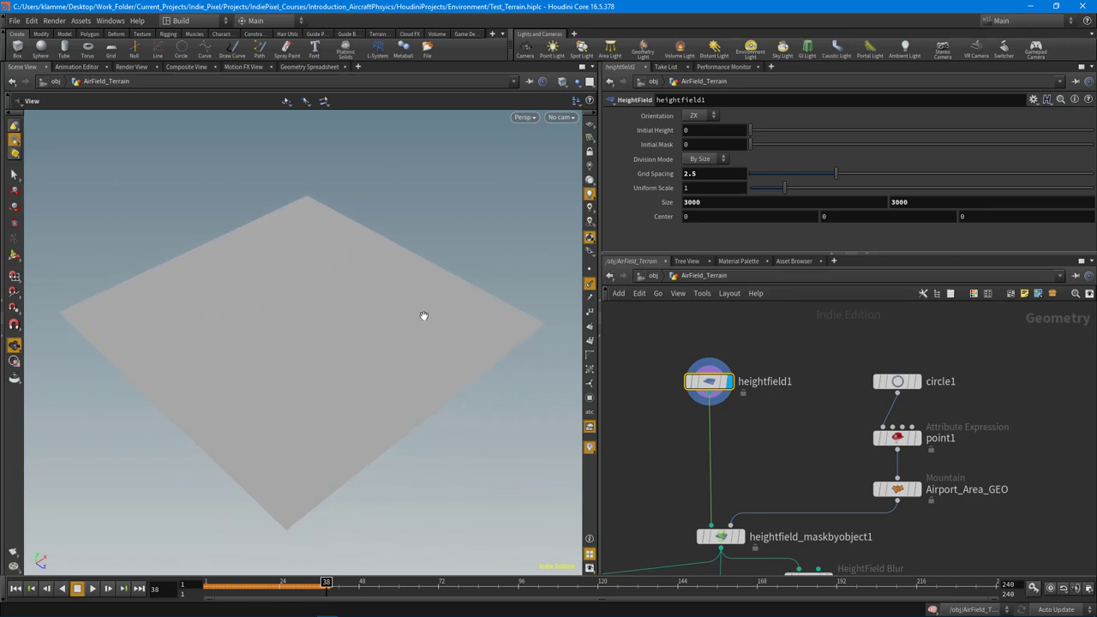
Examine heightfield1's Size and Grid Spacing settings alongside the flat terrain
click(682, 204)
drag(925, 208, 703, 223)
drag(234, 368, 255, 351)
click(699, 172)
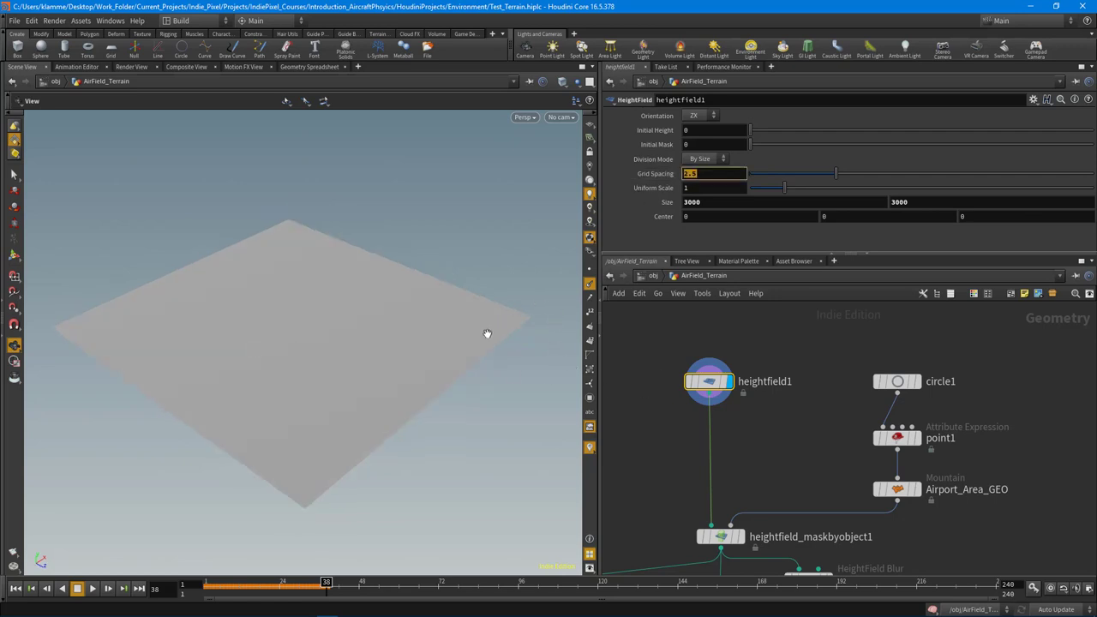
drag(349, 334, 369, 338)
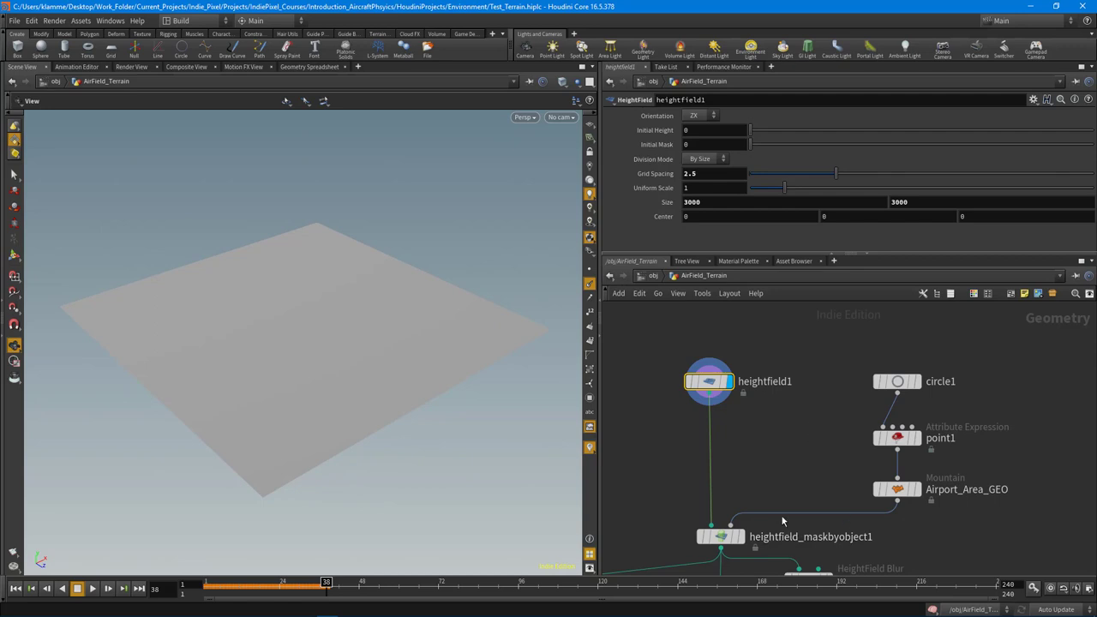
Display the heightfield_maskbyobject1 node, and examine the airport area mask on the terrain
middle_drag(782, 517, 829, 416)
middle_drag(891, 331, 898, 369)
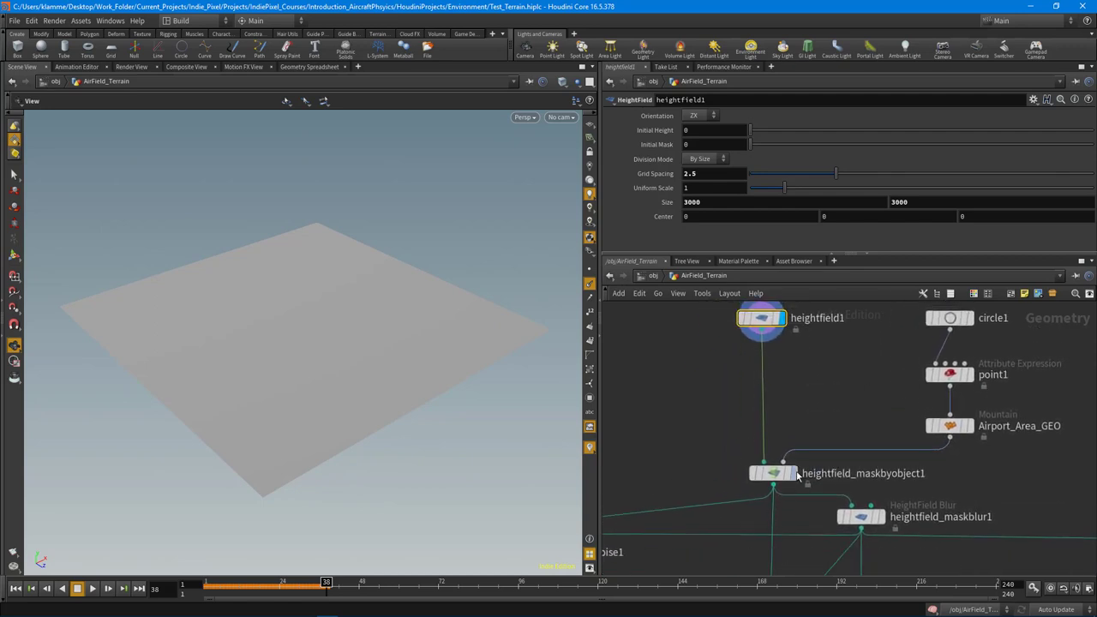
mouse_move(798, 477)
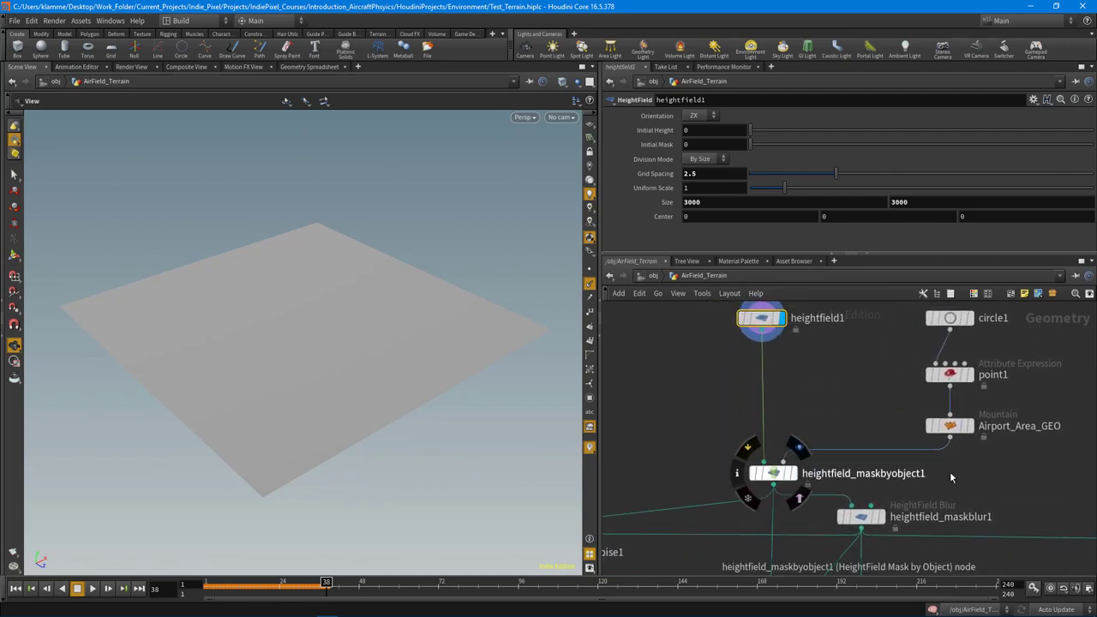
middle_drag(729, 365, 728, 398)
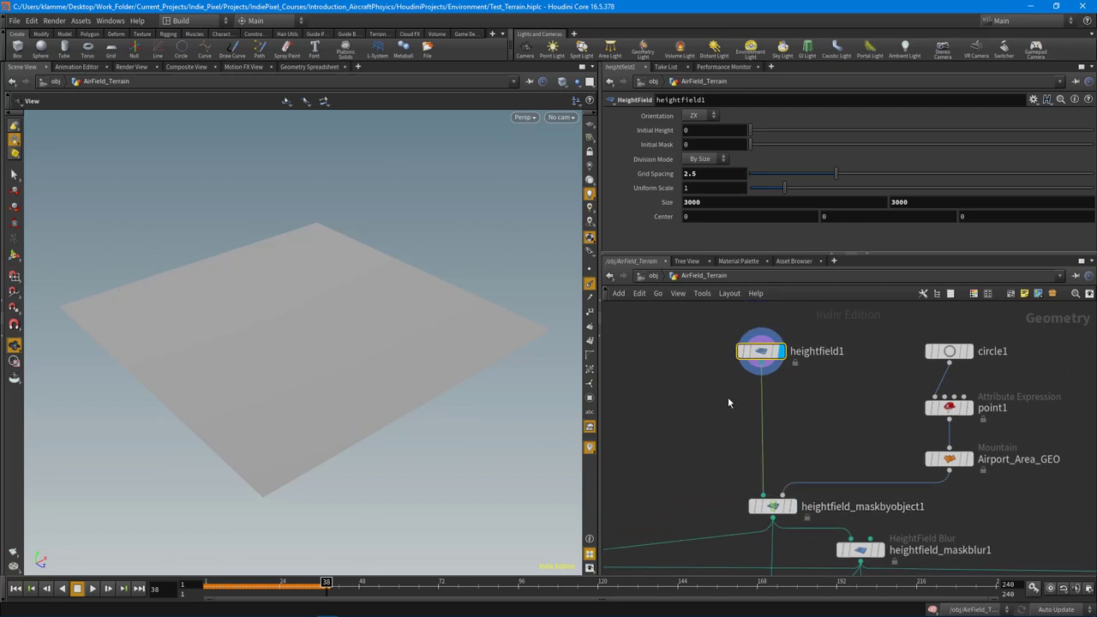
click(791, 507)
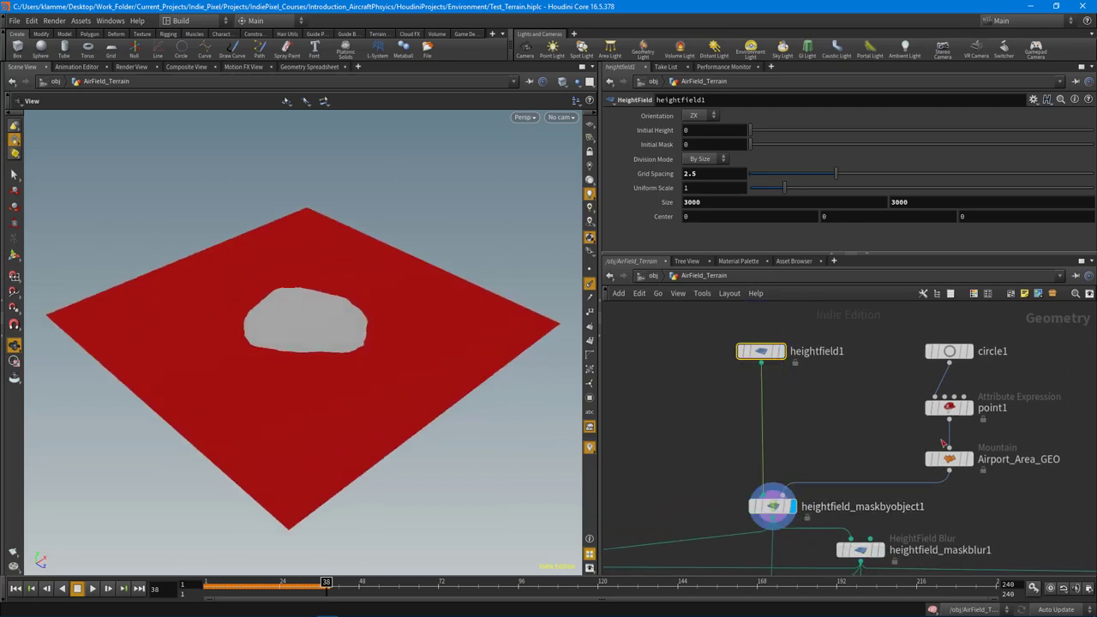
drag(338, 310, 411, 334)
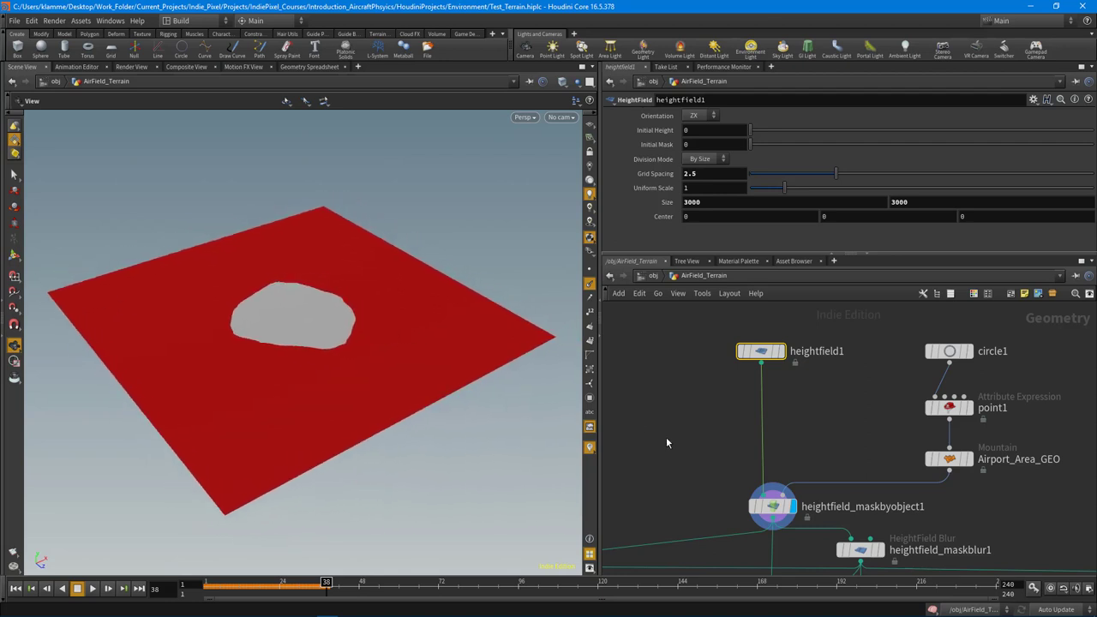
Select heightfield_maskbyobject1, and examine its mask settings together with the unmasked airport area
click(777, 511)
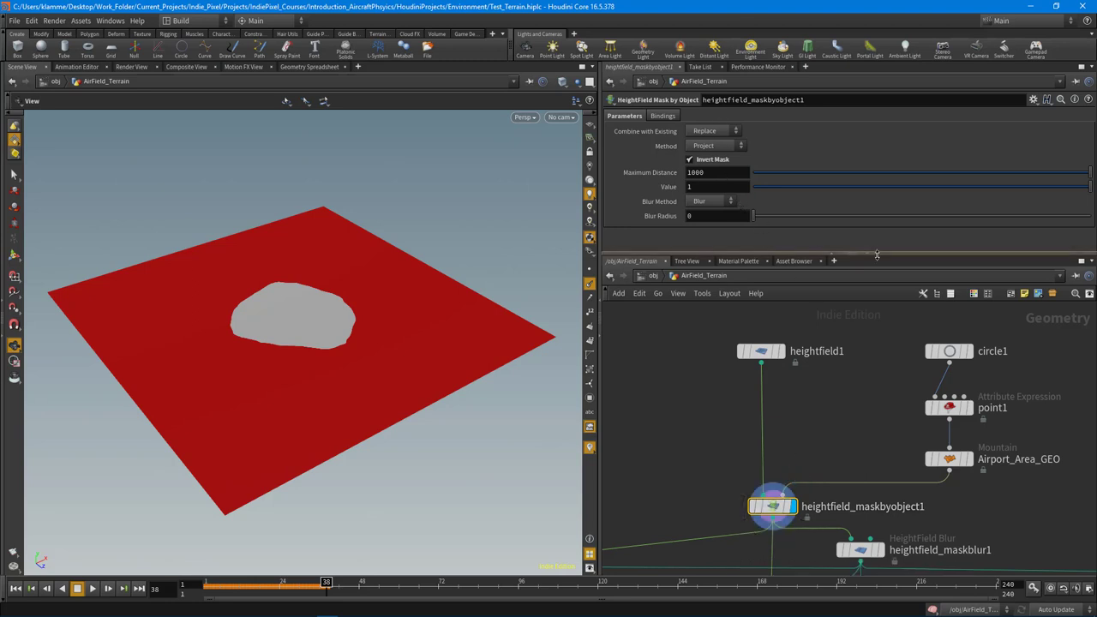
drag(877, 254, 876, 230)
drag(182, 305, 309, 266)
drag(340, 366, 312, 344)
drag(238, 281, 279, 315)
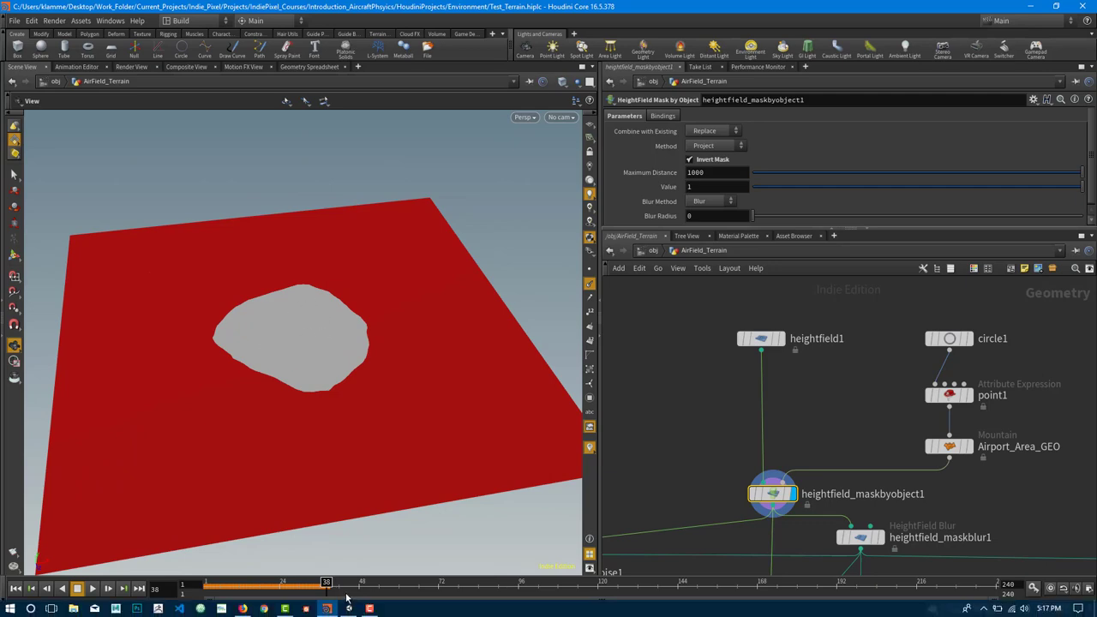
Switch to Unity and examine the runway, the airport buildings and the surrounding terrain in the Scene view
click(349, 608)
alt+drag(477, 232, 223, 129)
alt+right_drag(343, 214, 509, 257)
alt+middle_drag(509, 257, 440, 206)
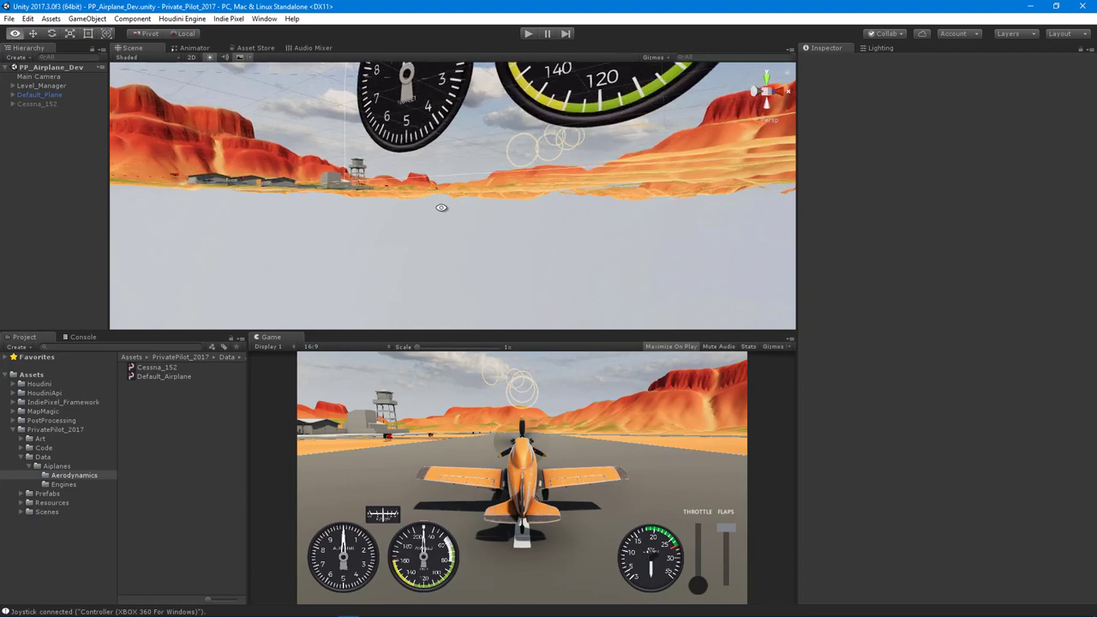
alt+drag(441, 205, 443, 235)
alt+right_drag(443, 234, 411, 261)
mouse_move(411, 261)
alt+middle_down()
mouse_move(399, 247)
mouse_move(421, 265)
alt+middle_up()
alt+right_drag(420, 266, 348, 284)
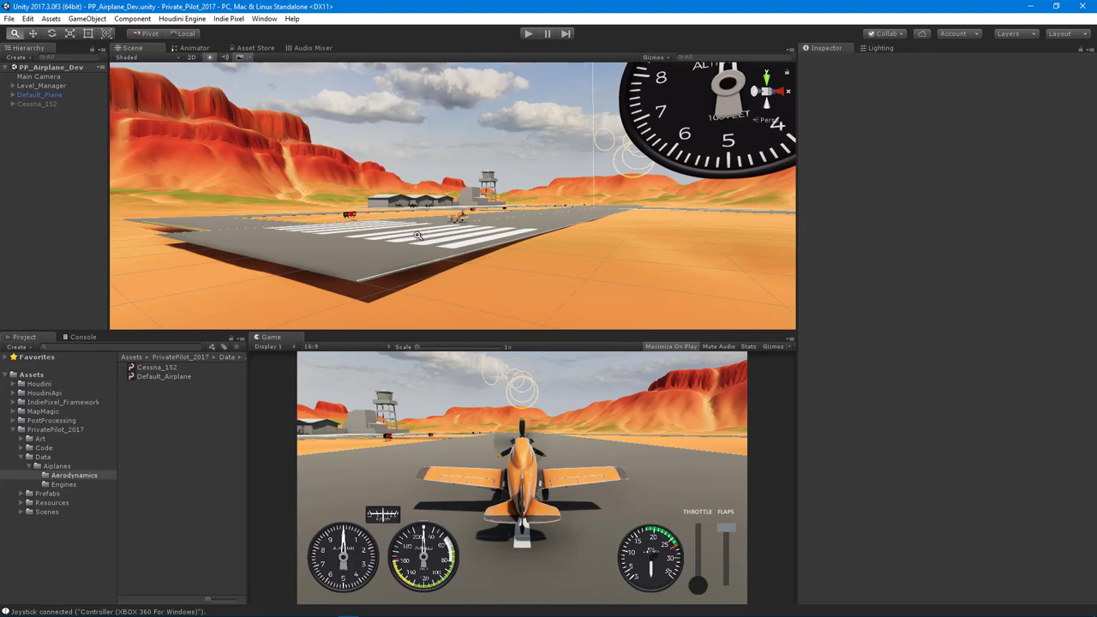
mouse_move(420, 237)
alt+mouse_down()
mouse_move(433, 257)
mouse_move(407, 250)
alt+mouse_up()
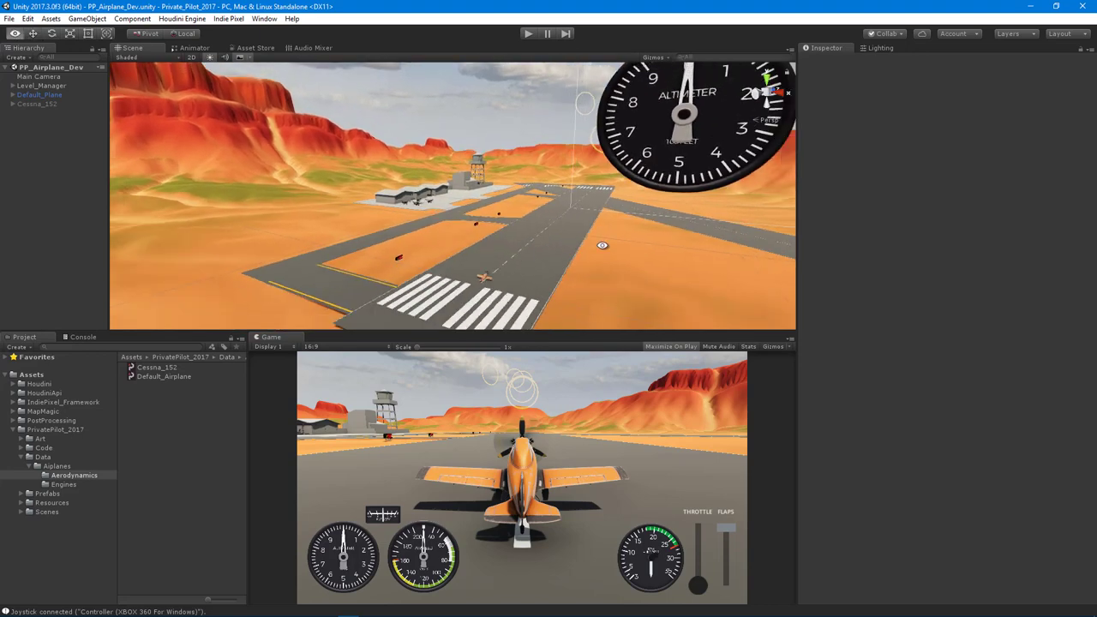
Switch back to Houdini, then display and select the heightfield_noise1 node below the mask
mouse_move(201, 607)
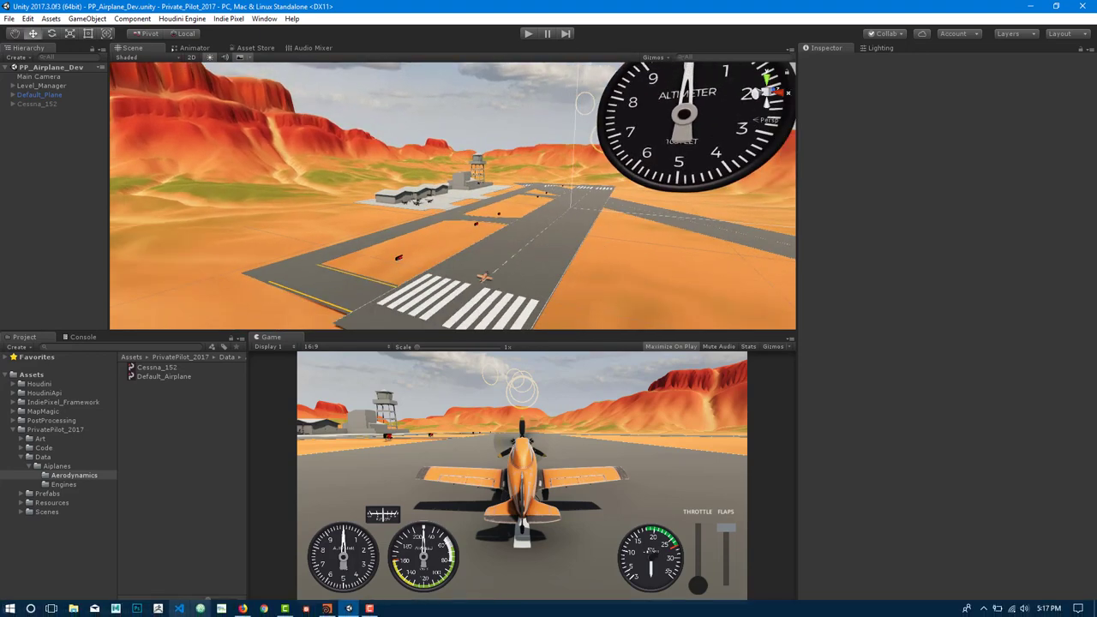
click(326, 608)
middle_drag(690, 412, 797, 356)
middle_drag(729, 409, 791, 367)
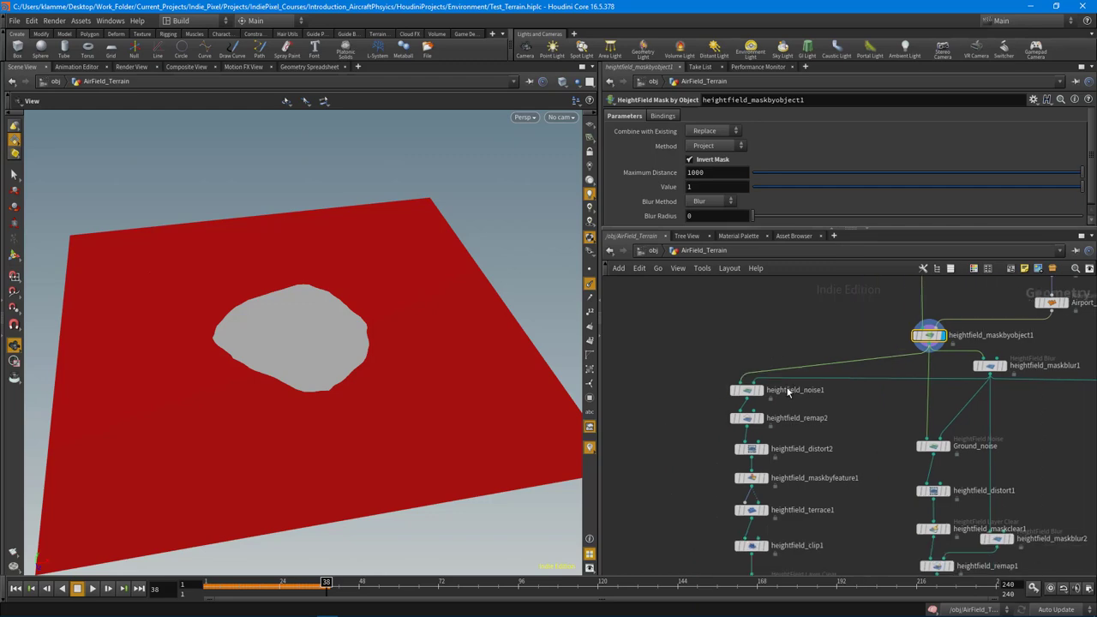
scroll(778, 387, up, 4)
click(738, 391)
drag(276, 345, 343, 341)
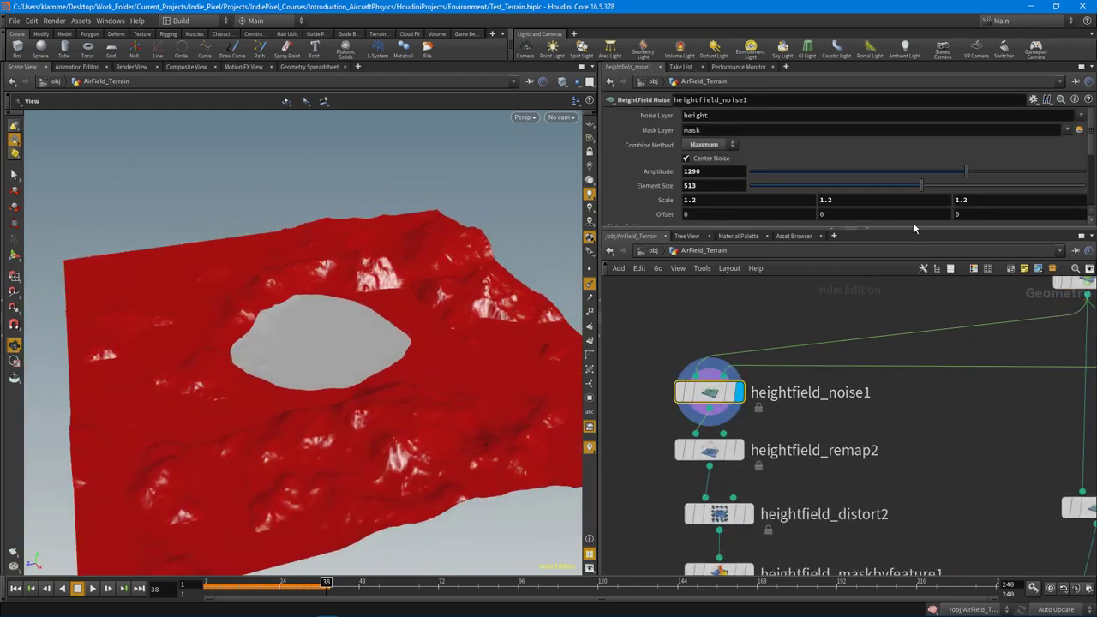
Enlarge the parameter area and examine heightfield_noise1's noise settings and the mountains around the airport area
drag(914, 228, 916, 375)
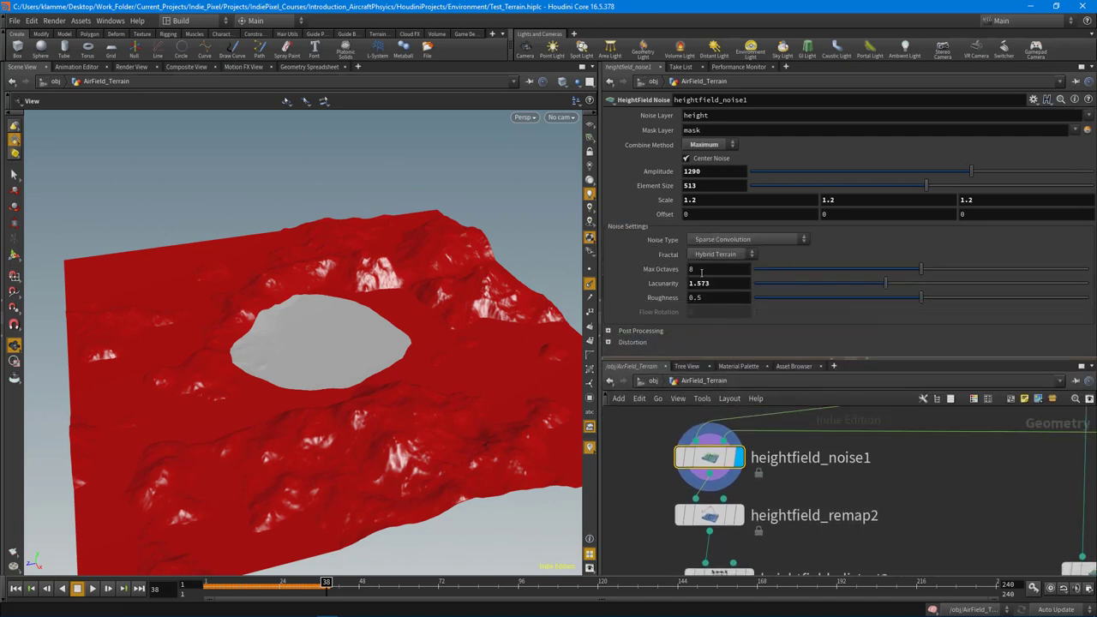
drag(383, 316, 360, 229)
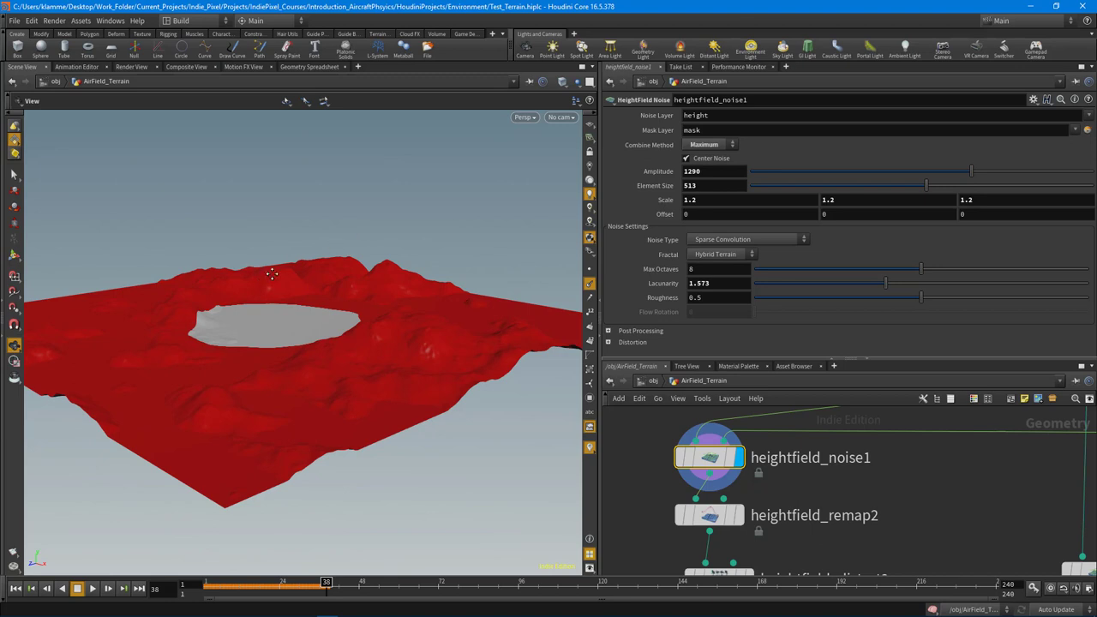
drag(270, 273, 306, 306)
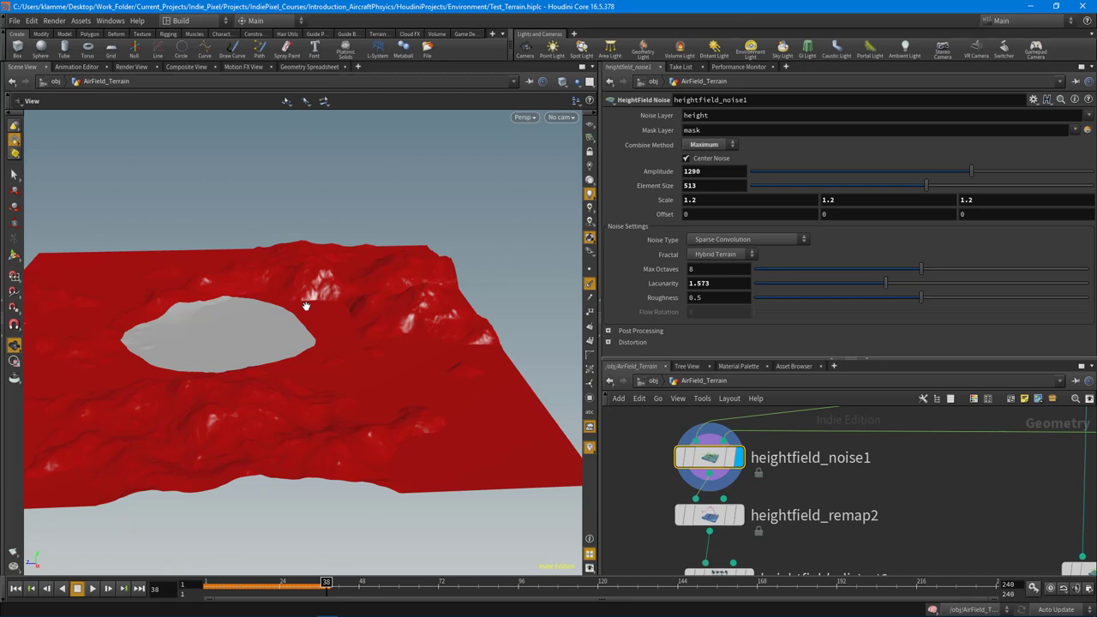
drag(436, 315, 326, 336)
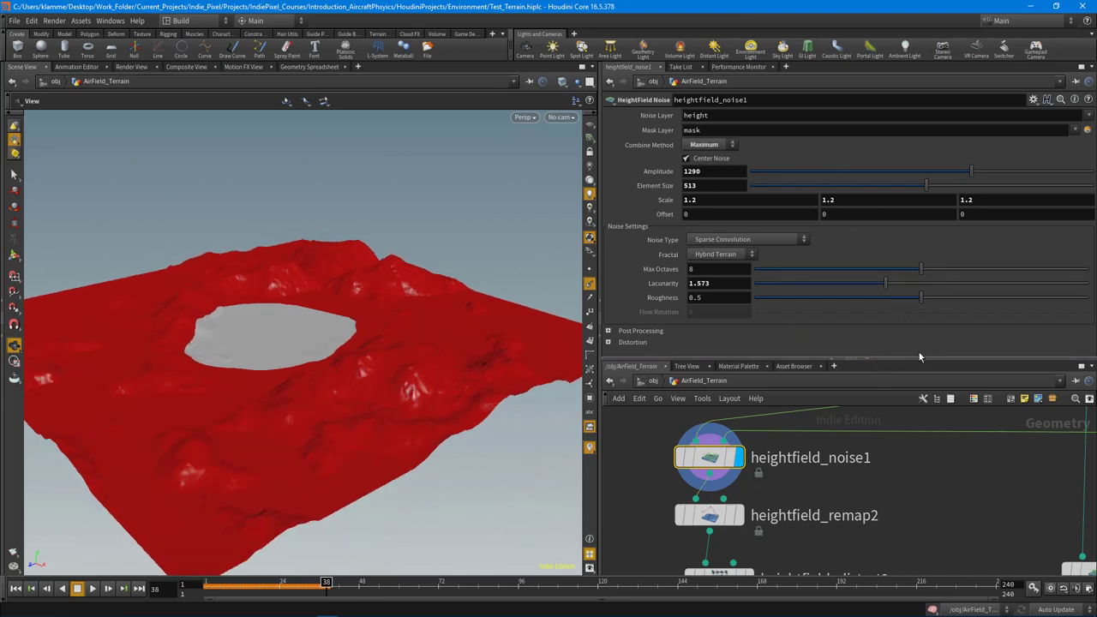
Reduce the parameter area, display and select heightfield_remap2, and examine the remapped mountain heights
drag(920, 357, 919, 269)
scroll(724, 447, down, 3)
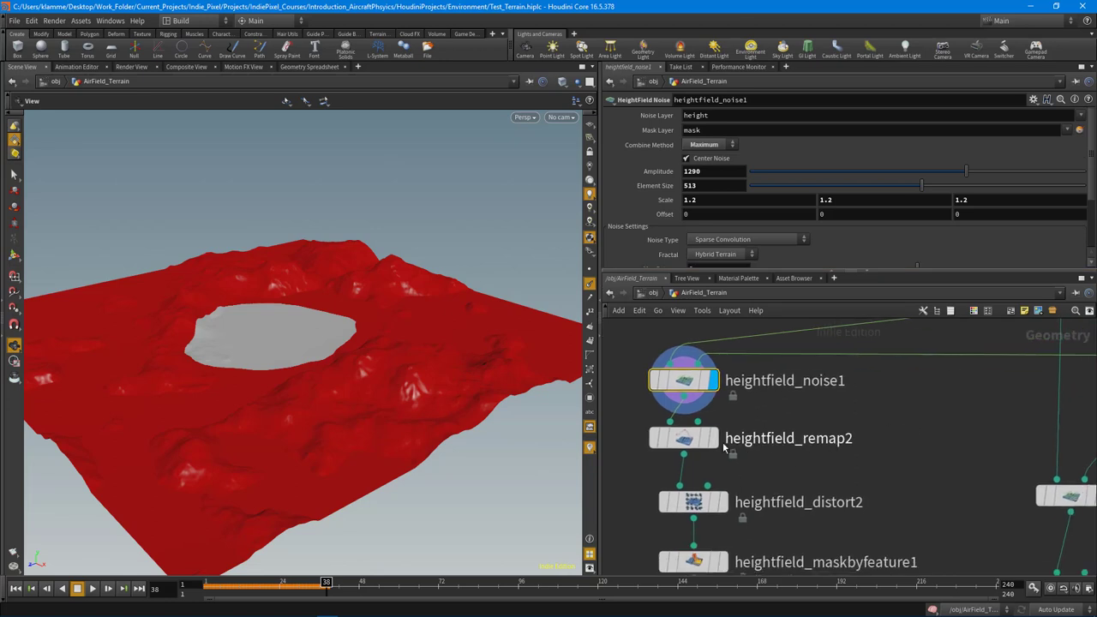
click(711, 439)
drag(318, 326, 339, 318)
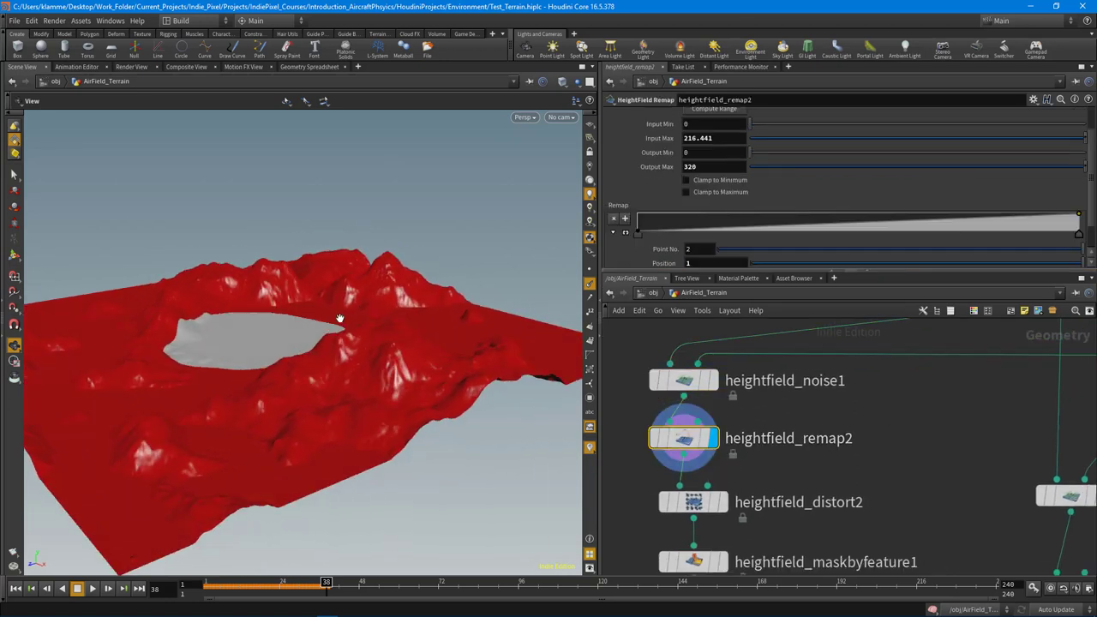
drag(403, 343, 377, 315)
Compare heightfield_noise1's output and Amplitude with heightfield_remap2's height range, leaving heightfield_remap2 displayed and selected
click(710, 385)
scroll(899, 199, up, 2)
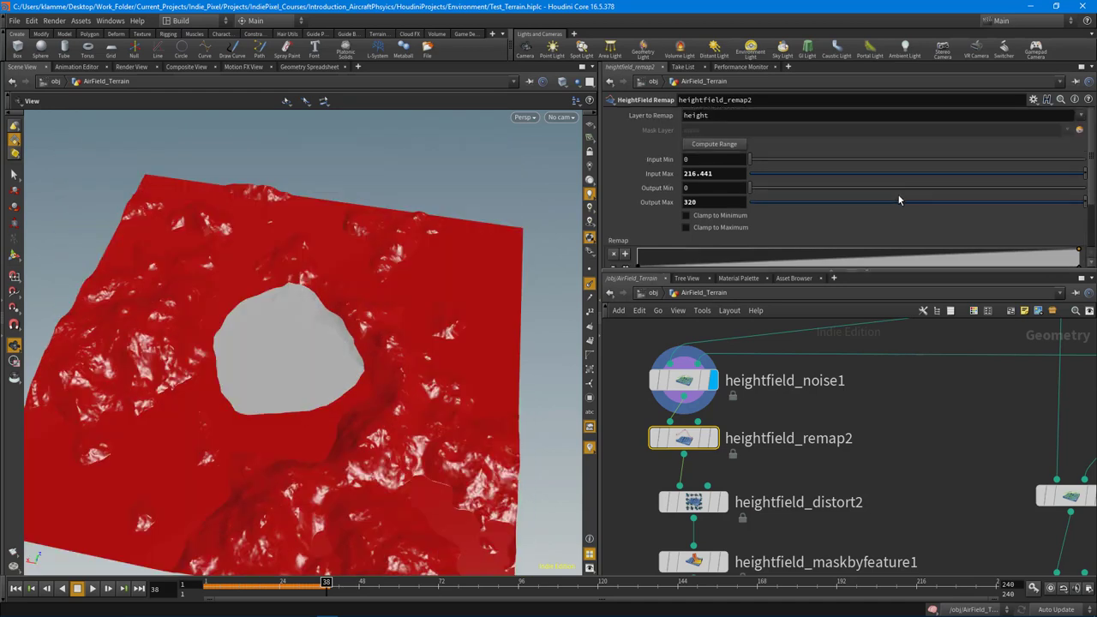
click(686, 380)
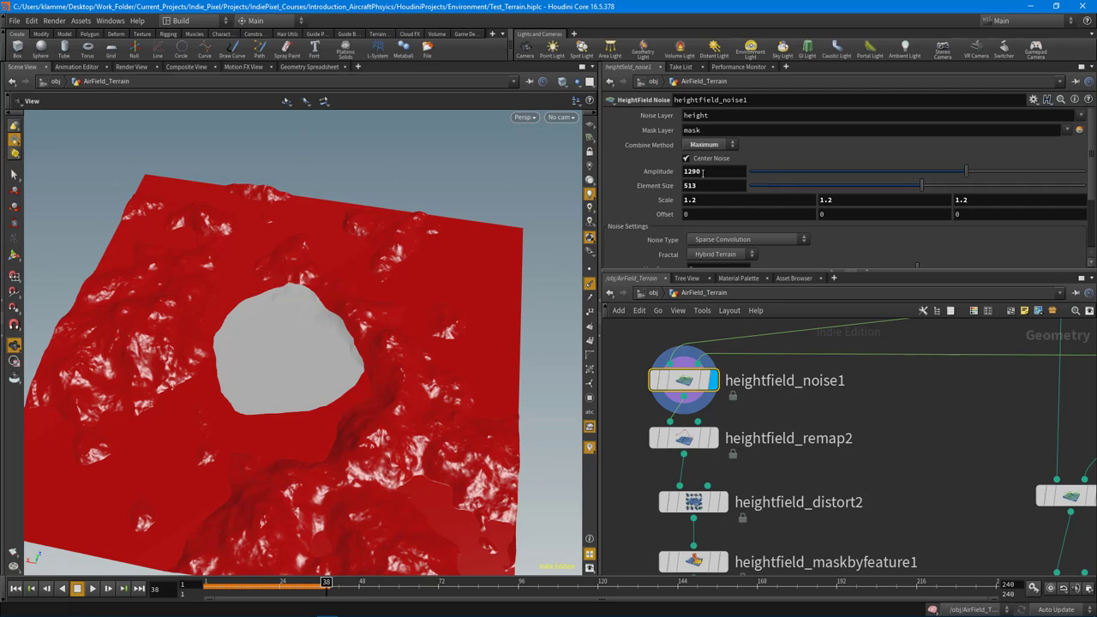
drag(310, 315, 412, 351)
click(712, 438)
click(685, 438)
Display and select the heightfield_distort2 node below heightfield_remap2
middle_drag(862, 476, 917, 406)
middle_drag(877, 445, 863, 431)
click(767, 443)
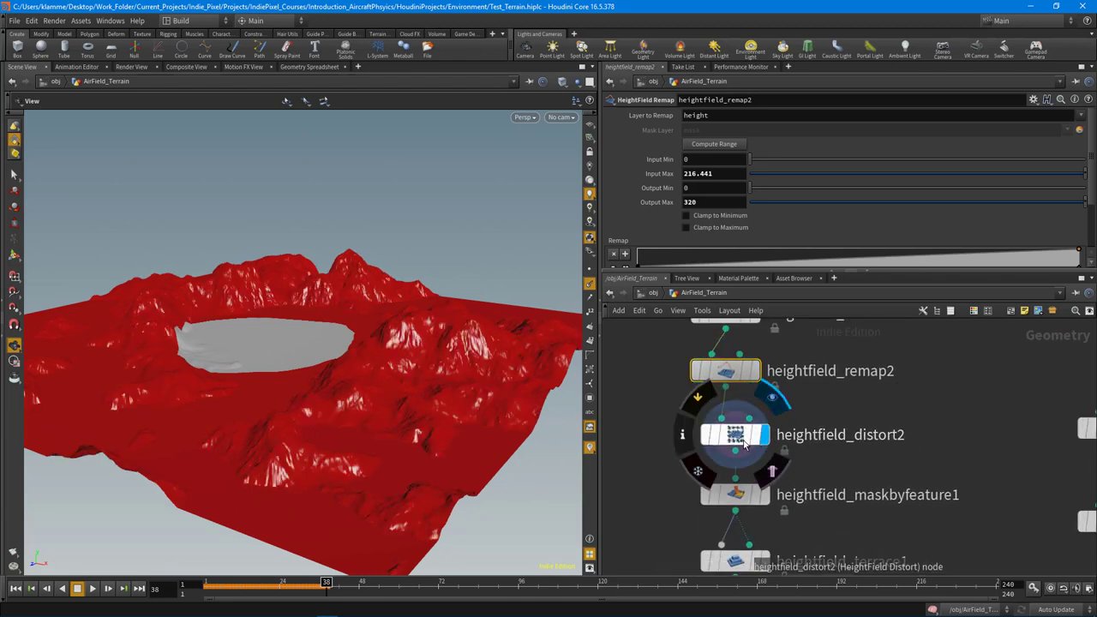
drag(744, 443, 721, 432)
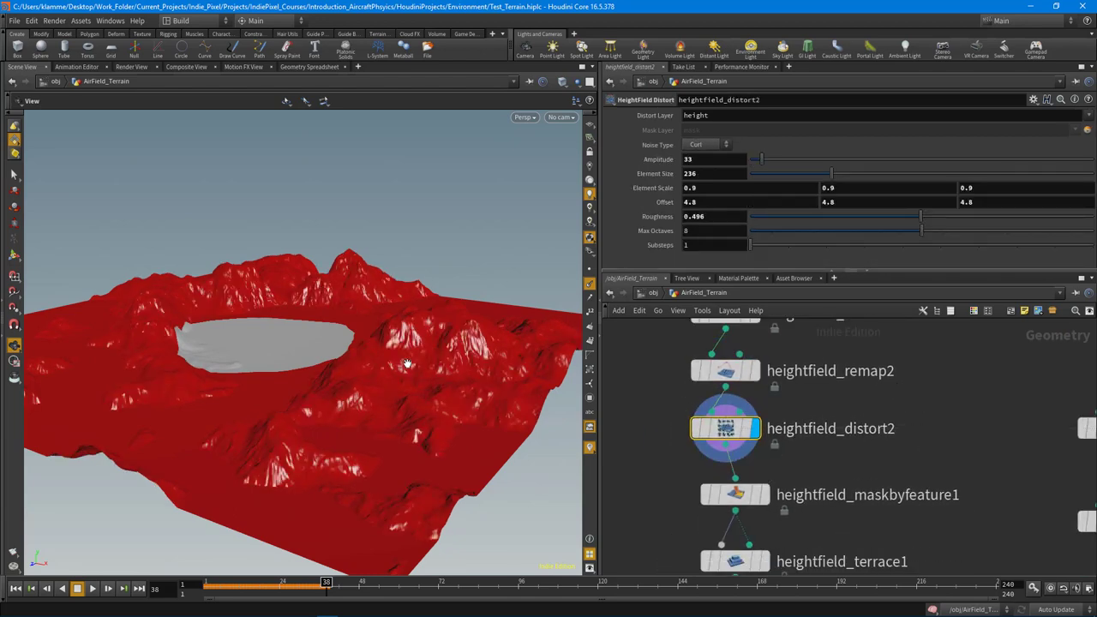
Examine the mountain detail produced by heightfield_distort2 up close and from a distance
drag(386, 343, 397, 380)
middle_drag(397, 379, 196, 372)
right_drag(209, 386, 335, 396)
middle_drag(335, 396, 306, 429)
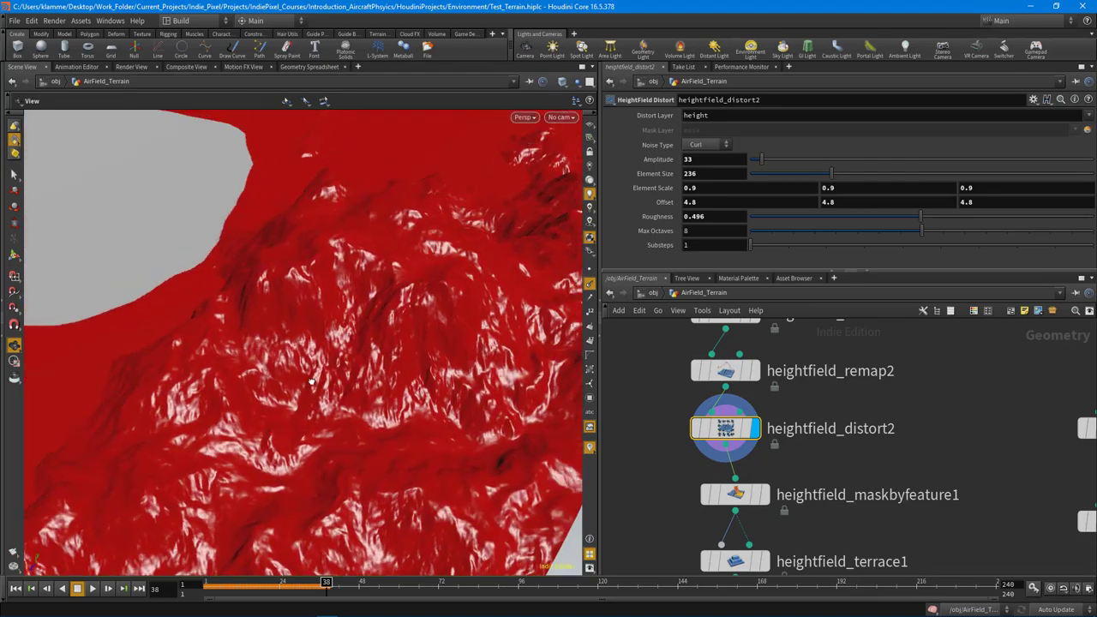
drag(306, 428, 308, 413)
right_drag(382, 338, 294, 338)
drag(294, 338, 334, 302)
middle_drag(334, 302, 389, 304)
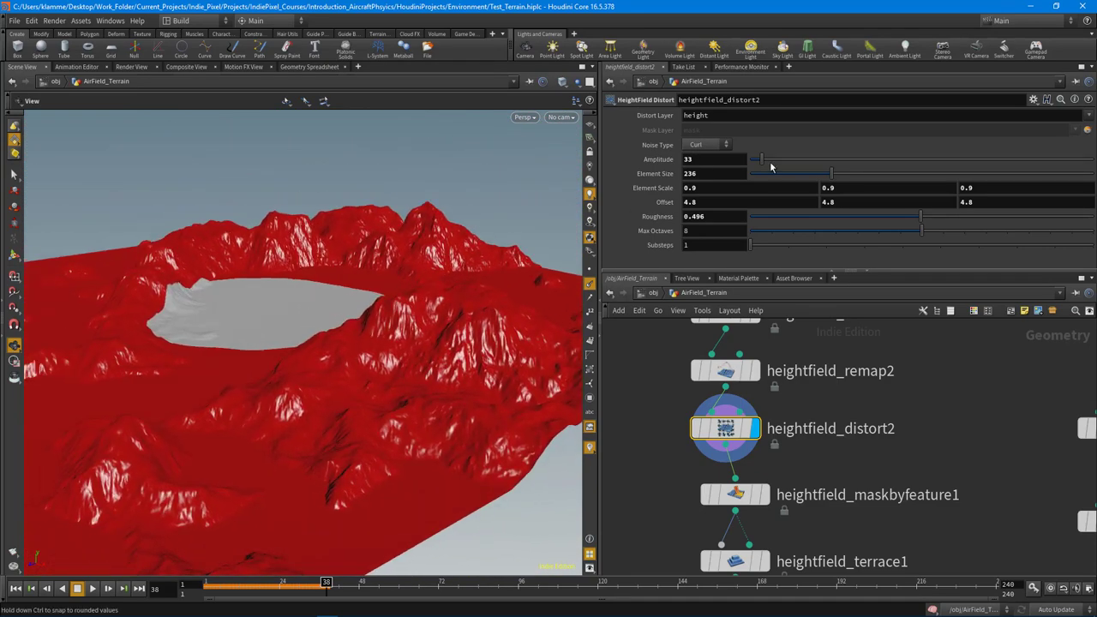
Display and select heightfield_maskbyfeature1 and enlarge the parameter area to show its Mask by Height settings and Height Ramp
drag(394, 297, 404, 344)
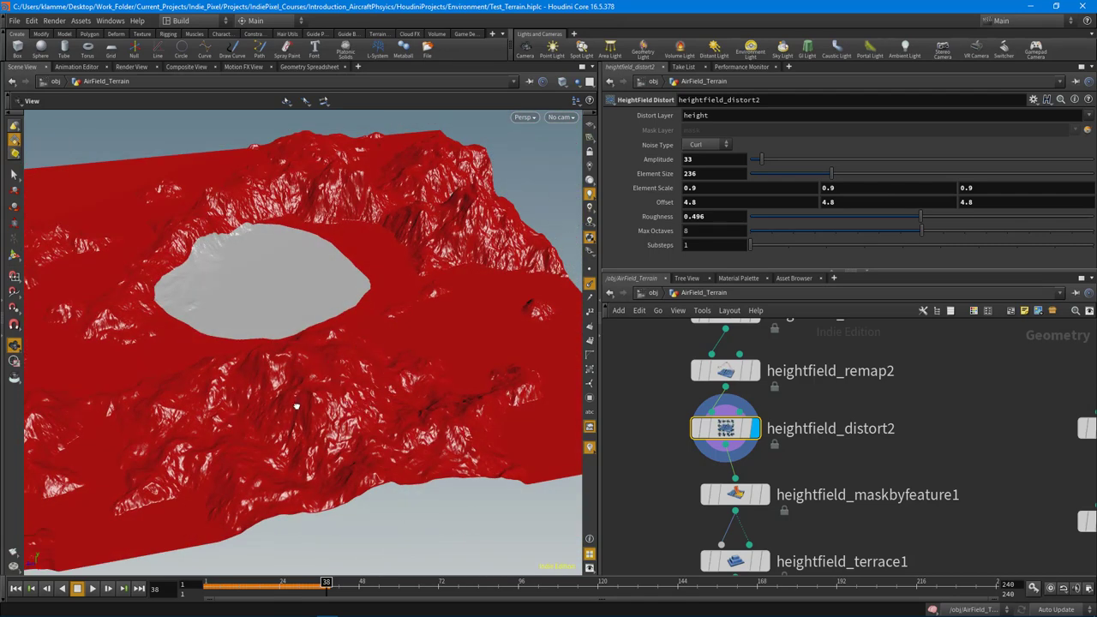
mouse_move(296, 407)
mouse_down()
mouse_move(310, 377)
mouse_move(304, 387)
mouse_up()
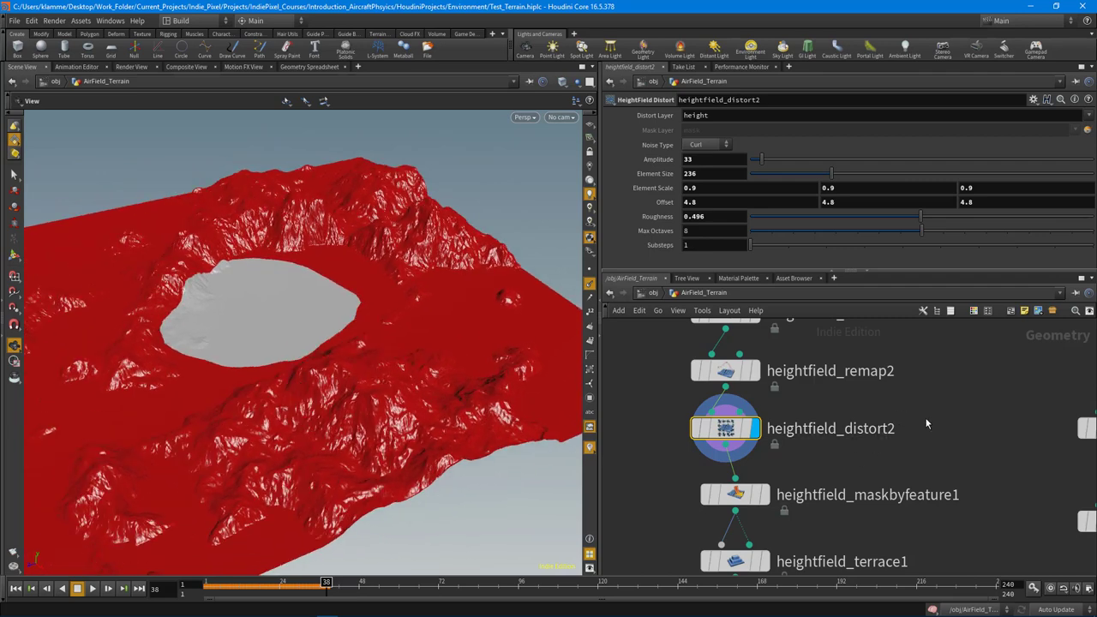
scroll(925, 423, down, 5)
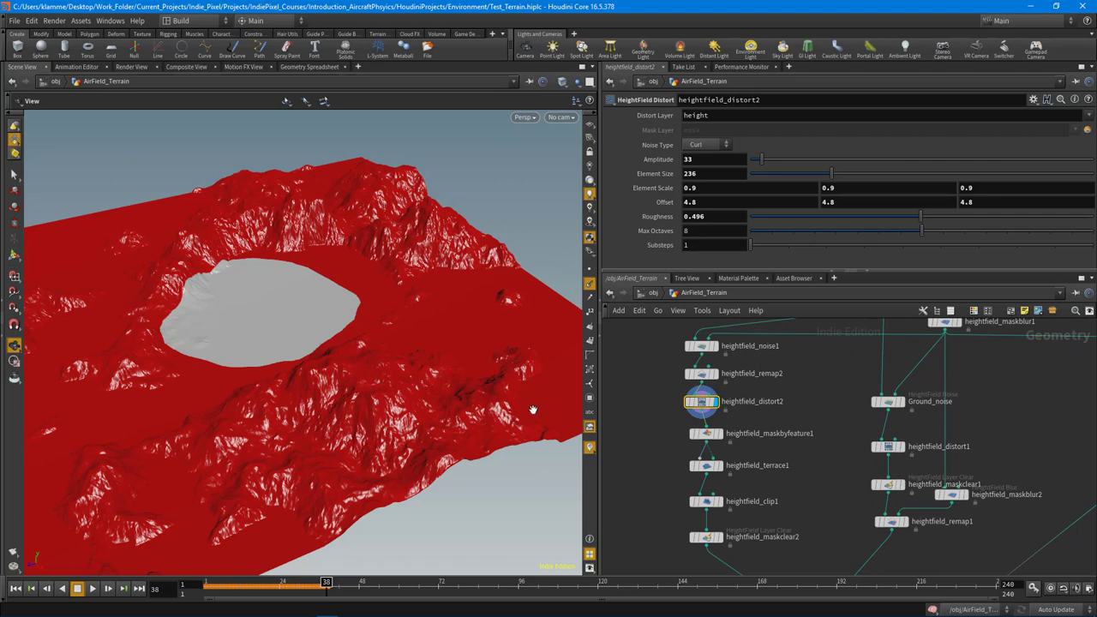
drag(287, 331, 319, 319)
scroll(657, 426, up, 4)
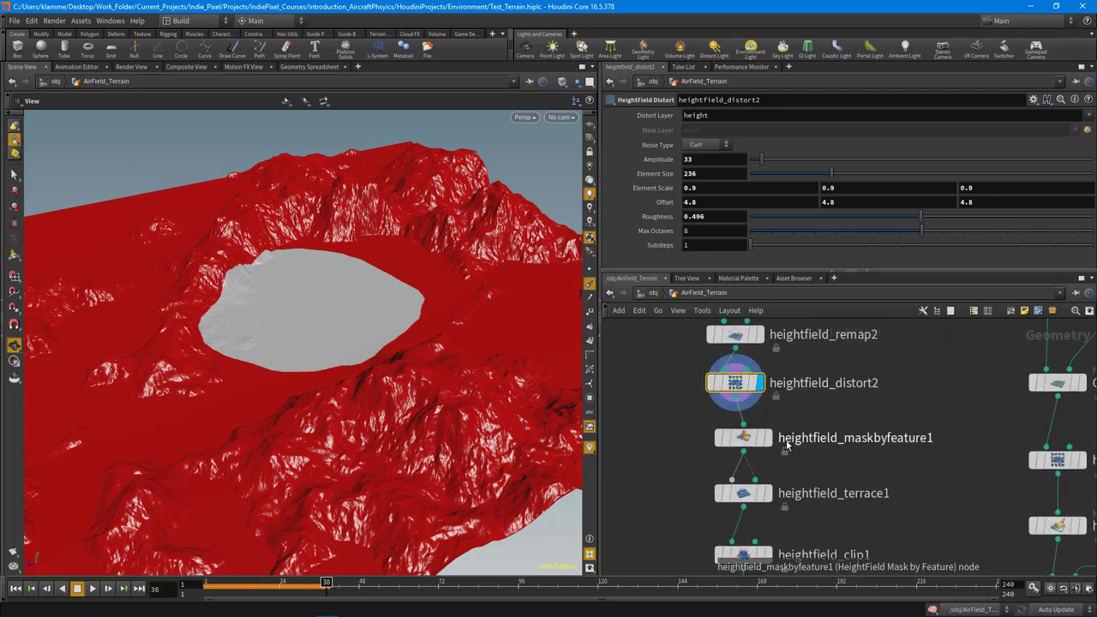
click(759, 438)
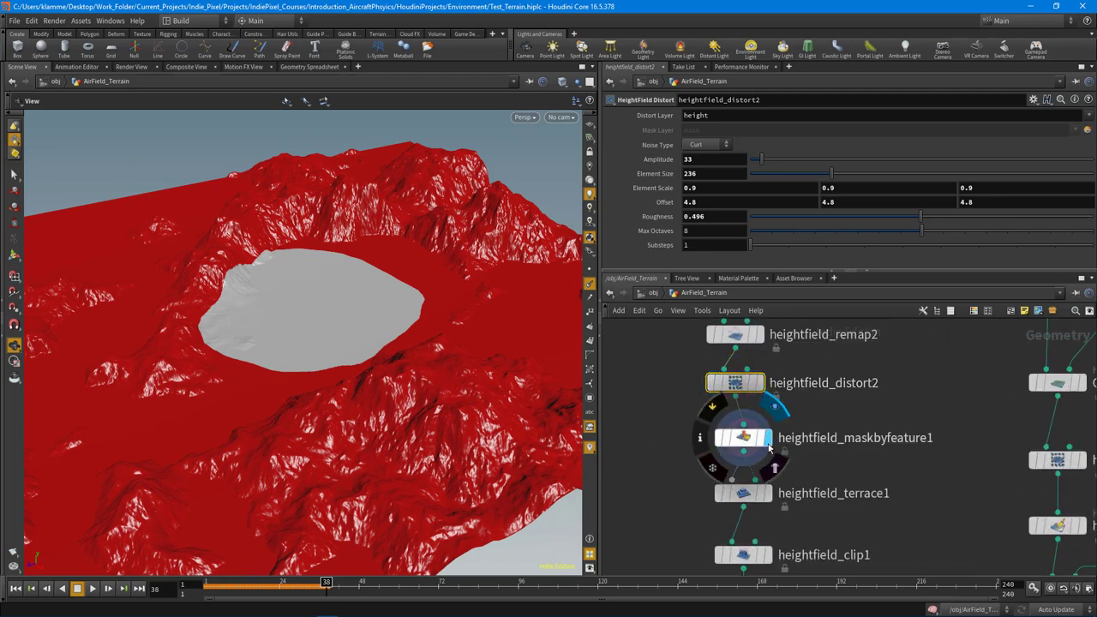
click(734, 437)
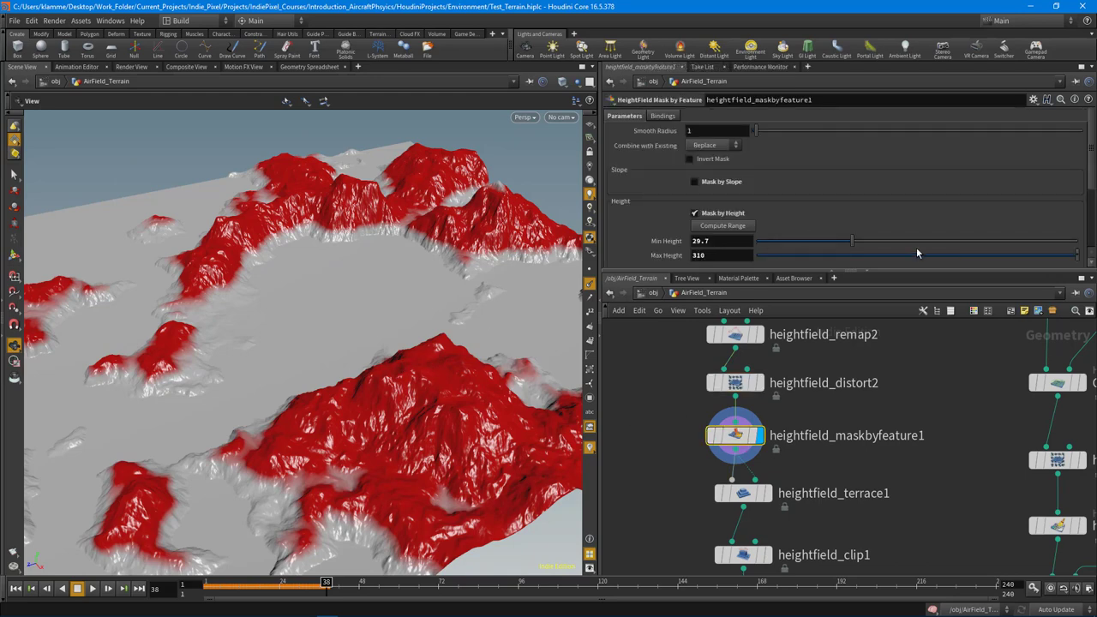
drag(883, 272, 883, 361)
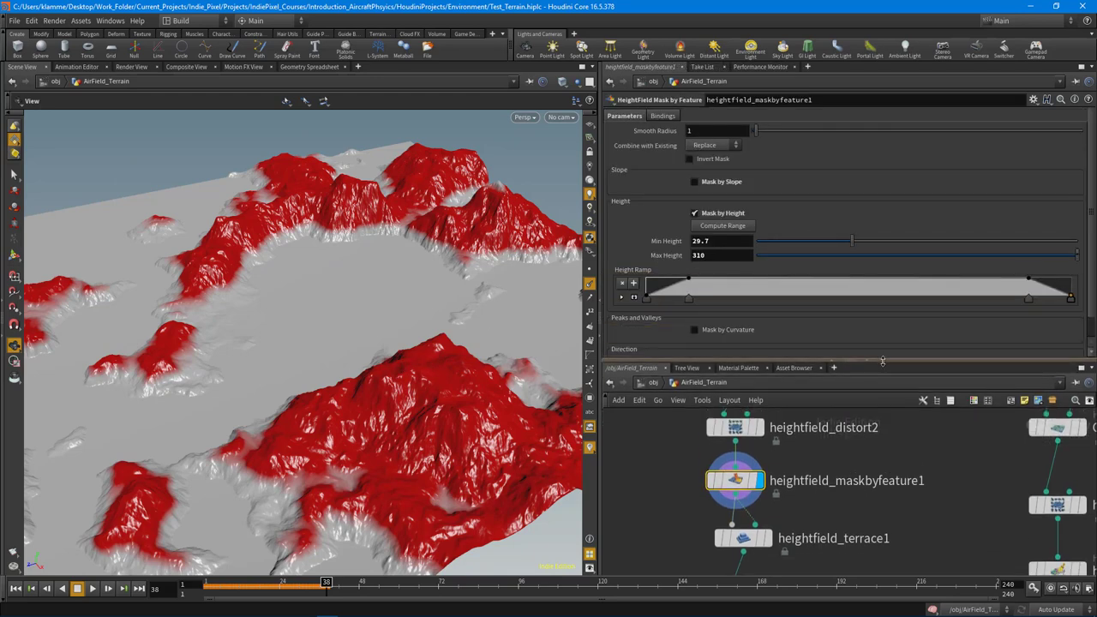
Examine from low and wide angles how heightfield_maskbyfeature1 masks the mountains by height
drag(283, 343, 462, 331)
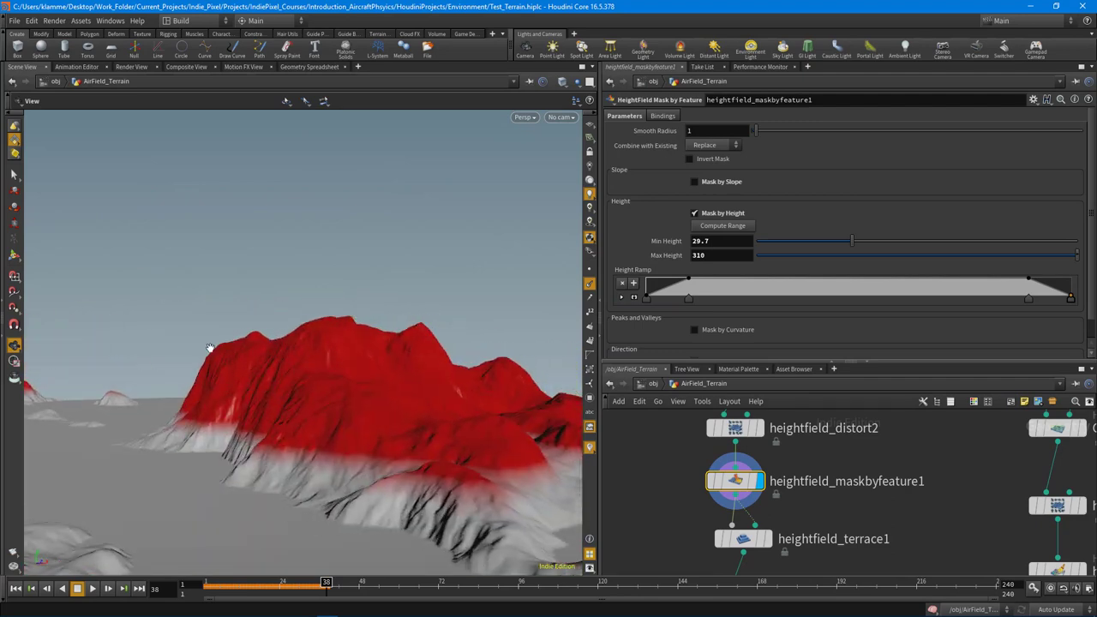
drag(210, 348, 310, 382)
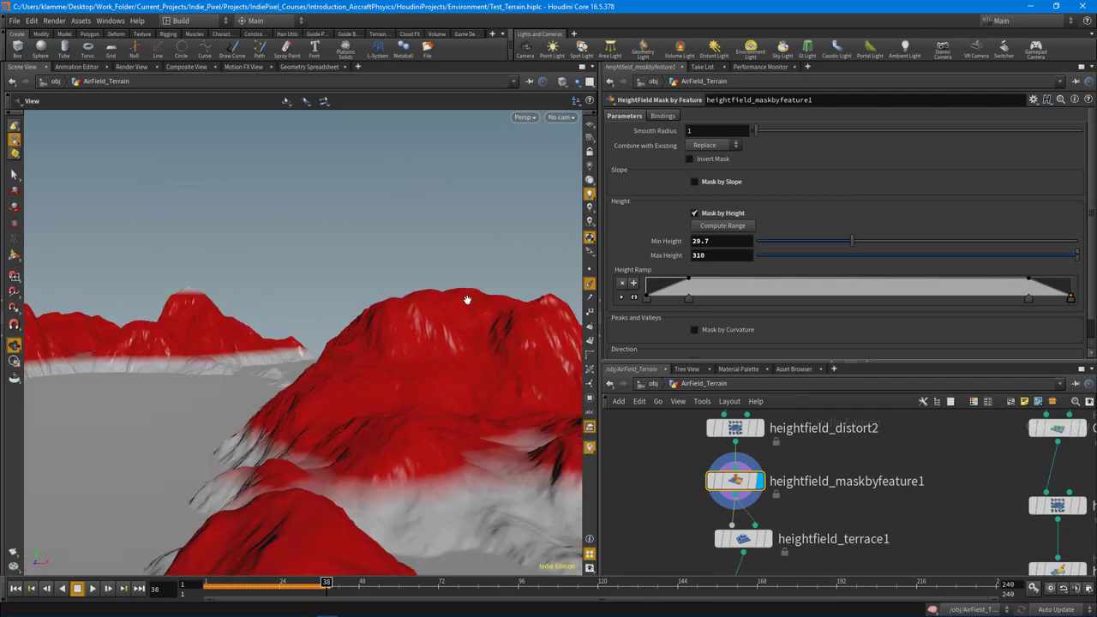
drag(467, 300, 319, 356)
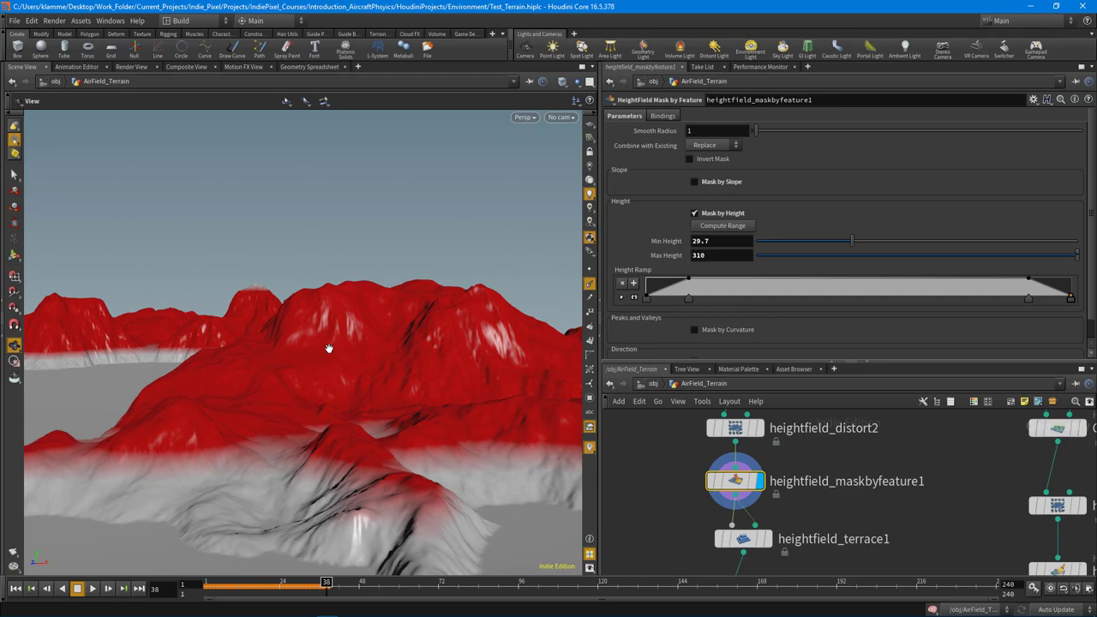
drag(332, 348, 202, 309)
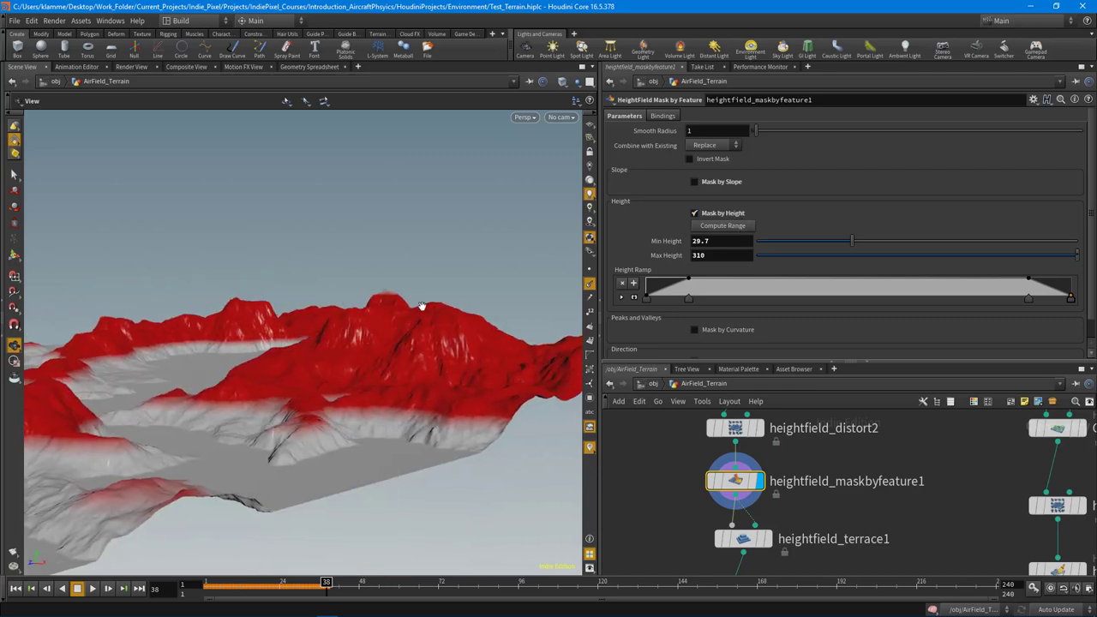
drag(99, 331, 394, 335)
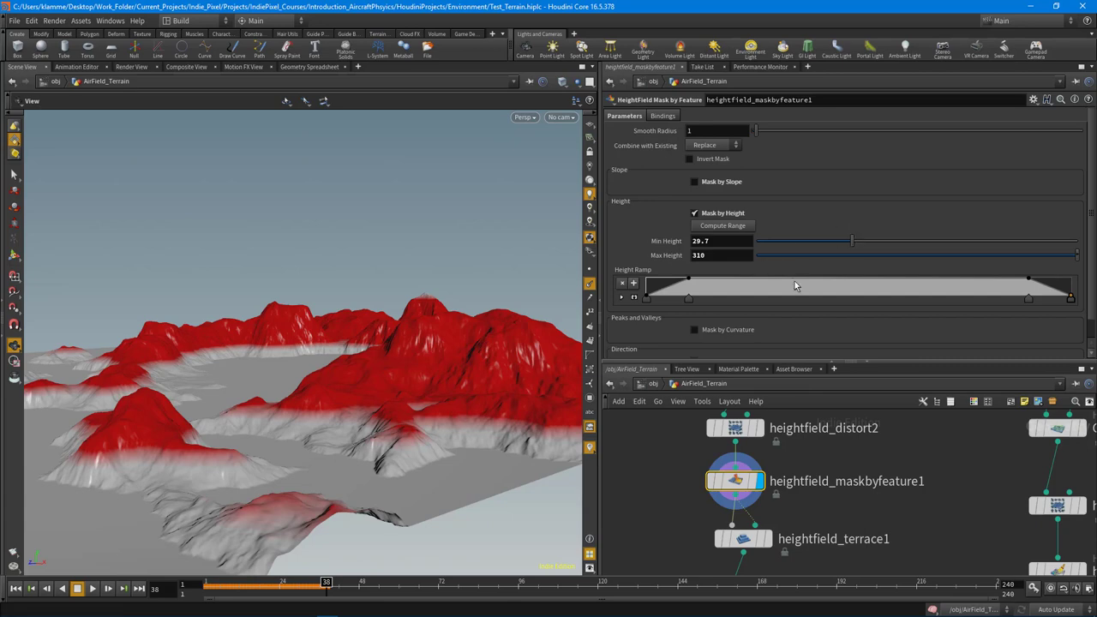
Reduce the parameter area, display and select heightfield_terrace1, and inspect the terraced mountains around the airfield
drag(868, 363, 868, 230)
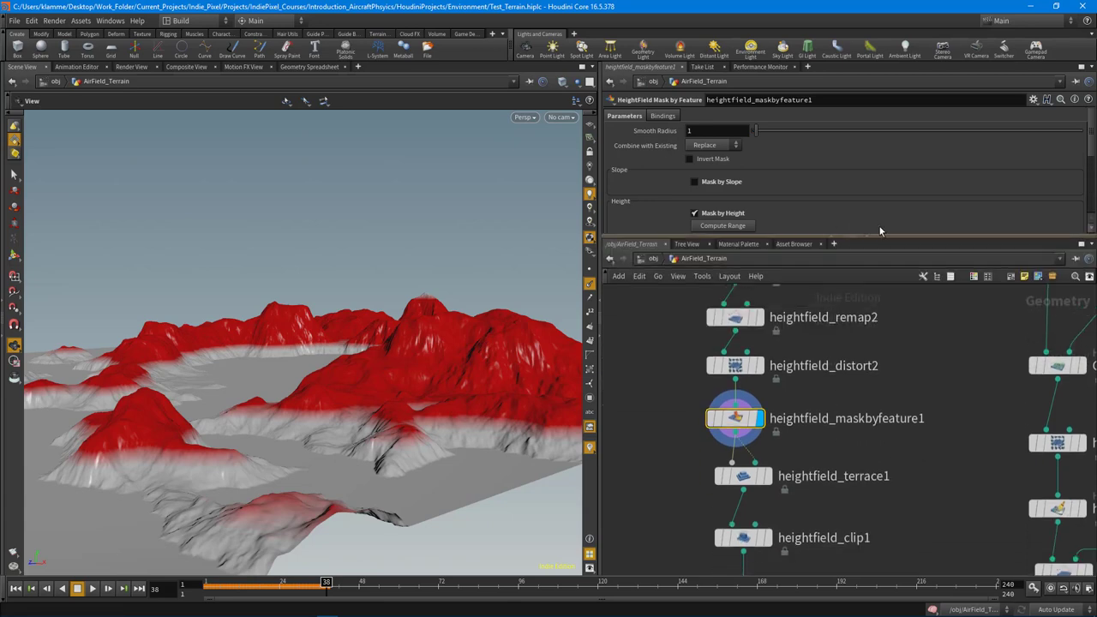
click(755, 412)
drag(330, 374, 410, 351)
drag(343, 384, 300, 319)
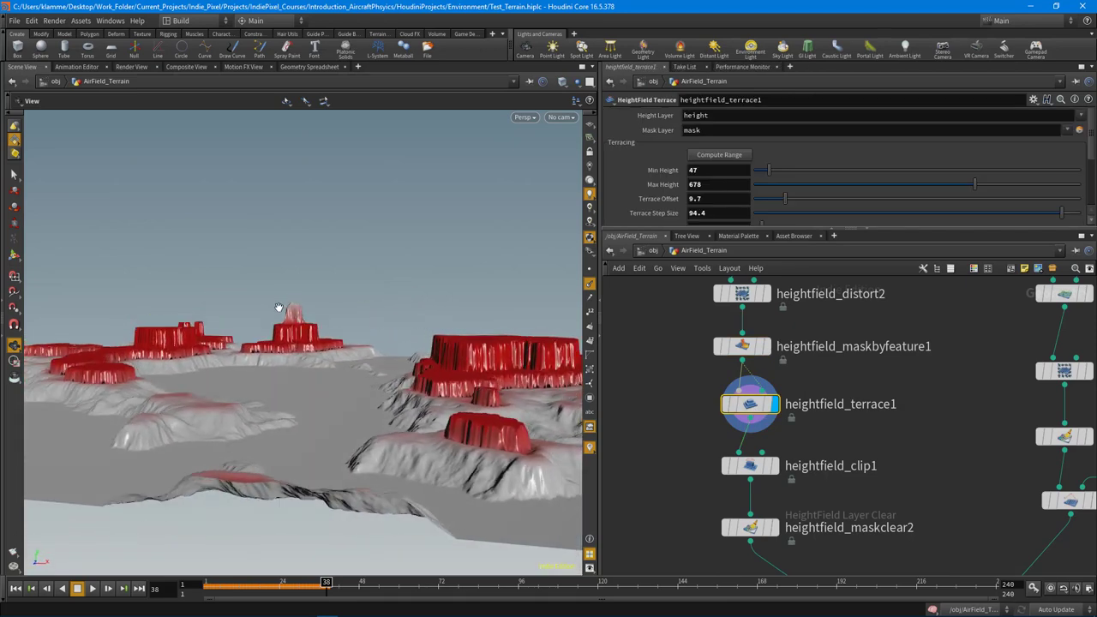
drag(299, 333, 313, 310)
middle_drag(259, 375, 367, 345)
drag(367, 346, 356, 306)
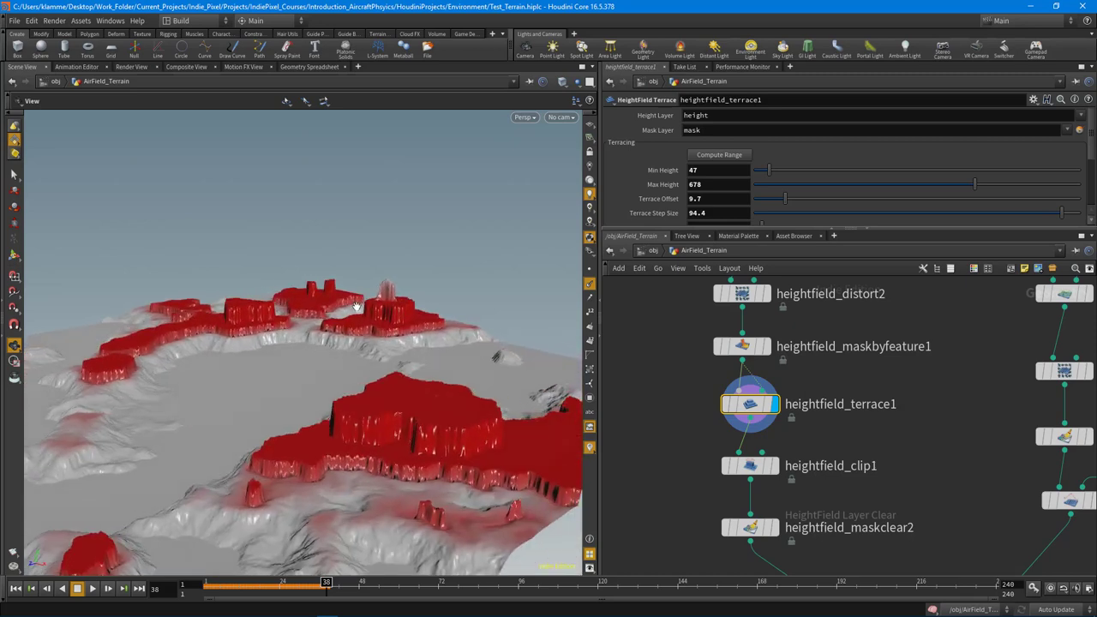
middle_drag(360, 389, 383, 310)
Display and select heightfield_clip1 and inspect the clipped mountain tops
middle_drag(749, 404, 754, 348)
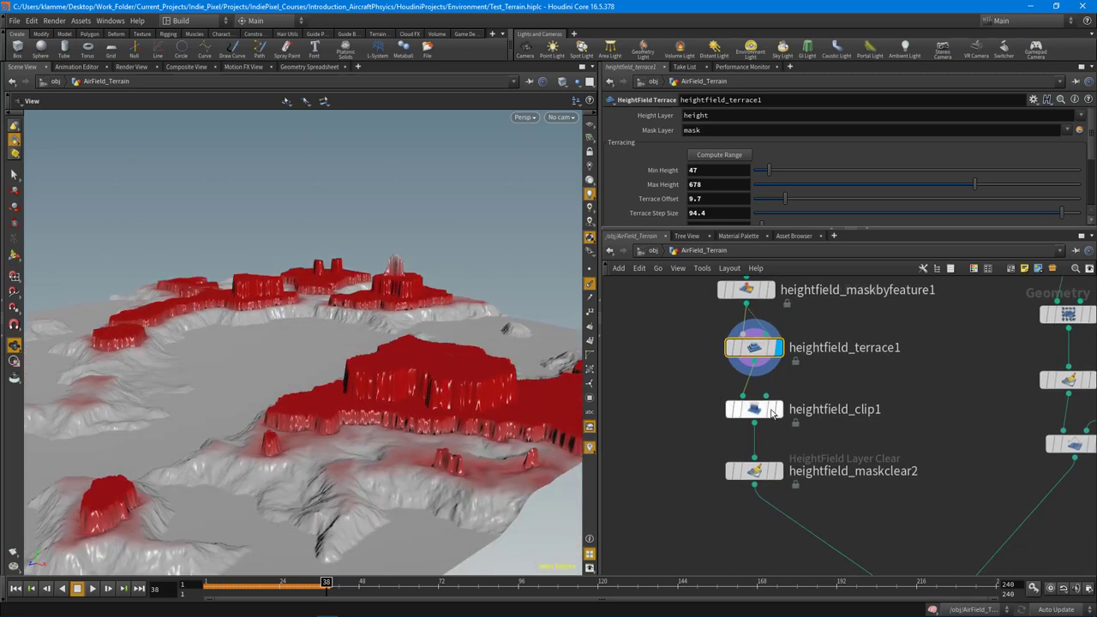
click(773, 409)
click(760, 414)
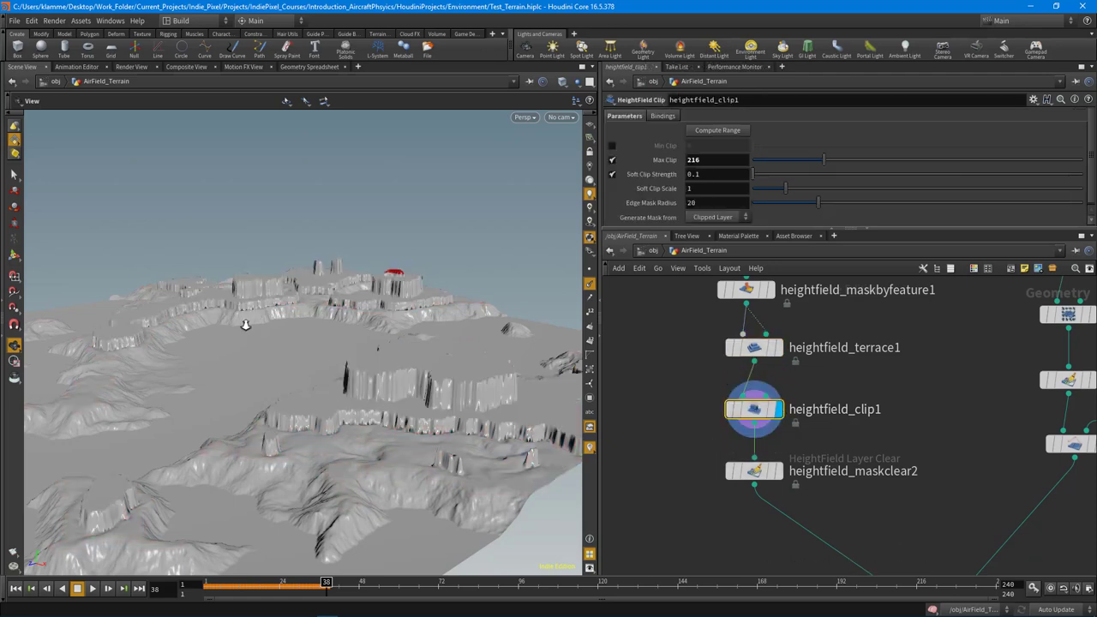
drag(242, 321, 319, 297)
drag(385, 321, 363, 294)
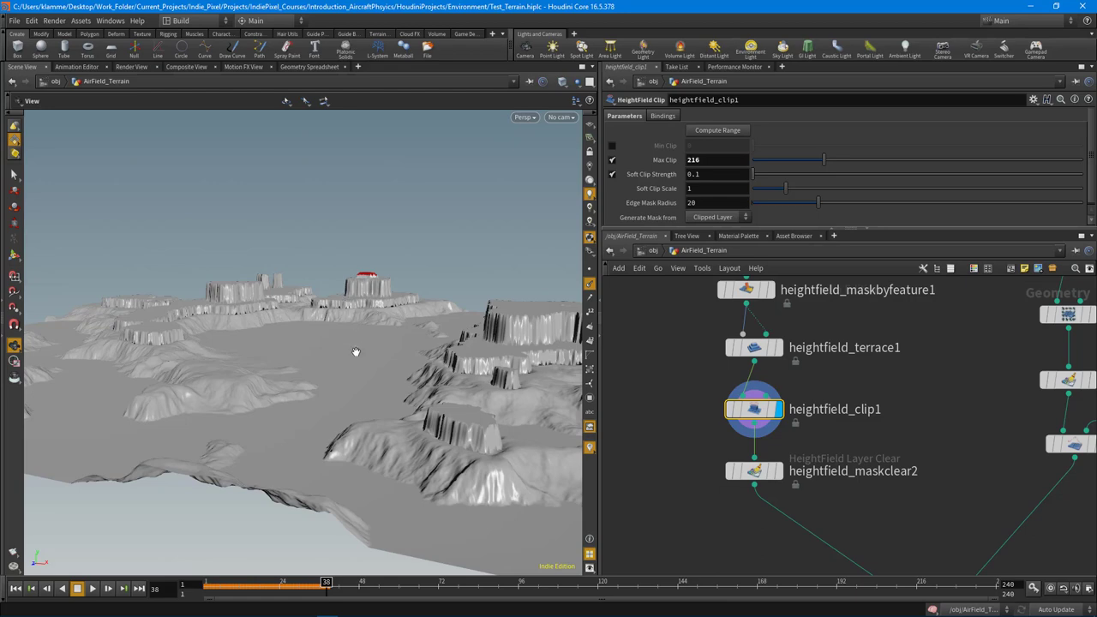
drag(356, 351, 310, 354)
Display the heightfield_maskclear2 node and view the whole mountain terrain with its mask cleared
middle_drag(843, 460, 835, 418)
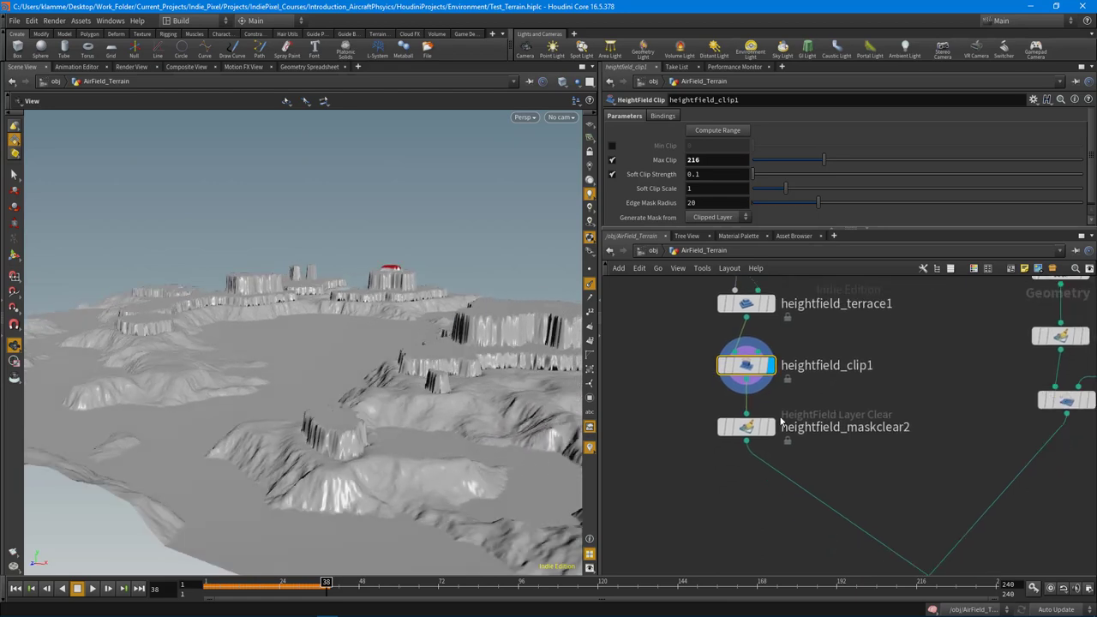
click(770, 426)
drag(310, 361, 287, 352)
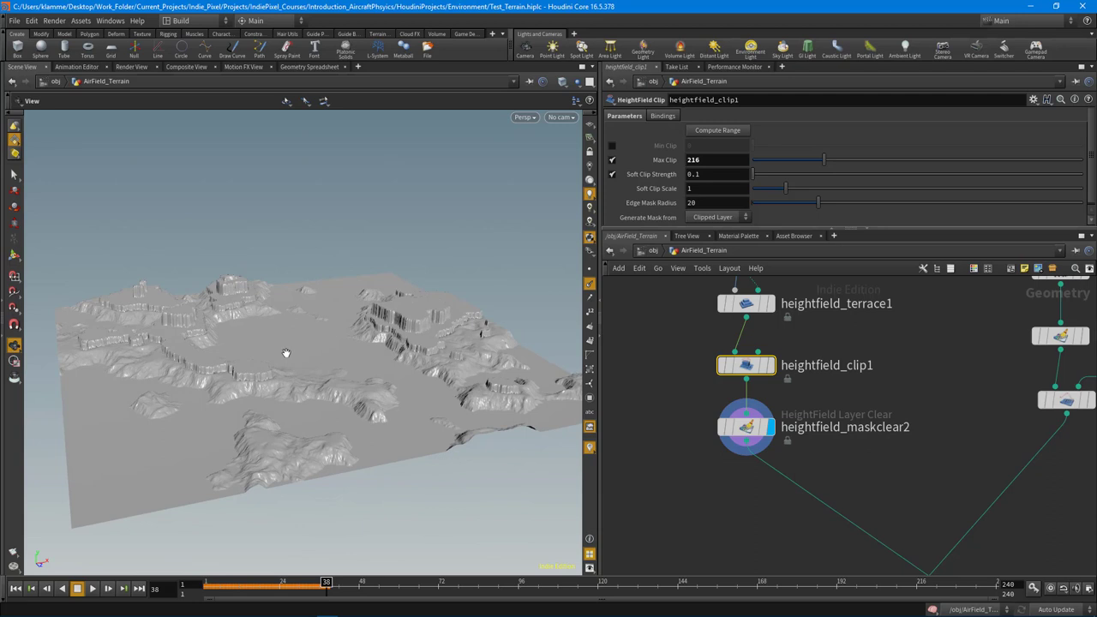
Examine the mountain branch's terrain from several angles, looking at the slopes, plateaus and flat ground around the airfield
key(h)
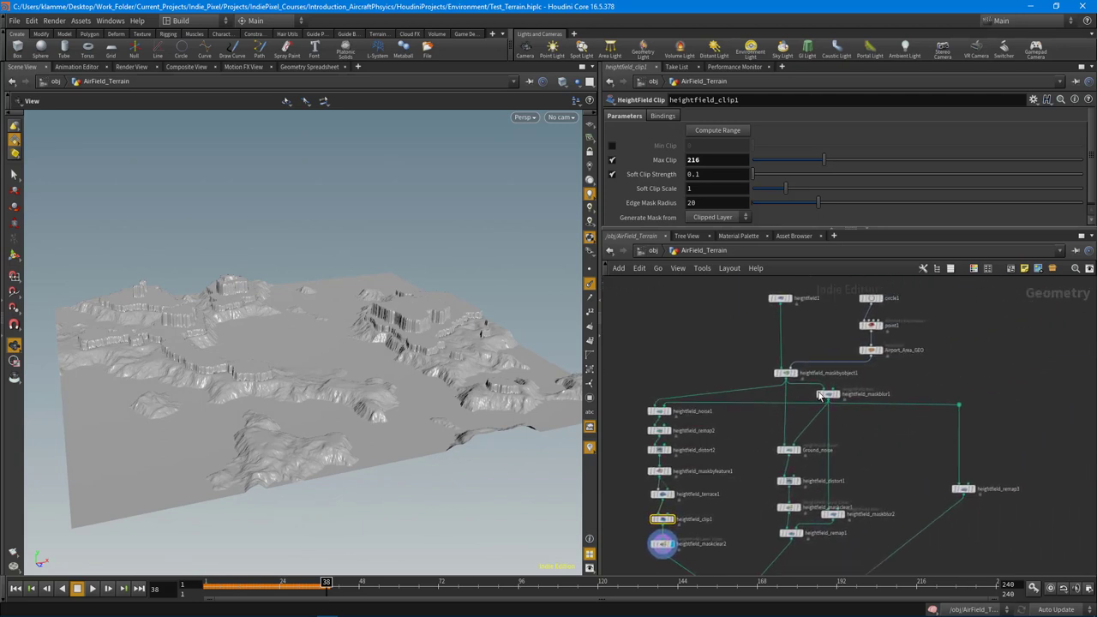
scroll(823, 391, up, 4)
drag(208, 435, 345, 361)
drag(336, 278, 164, 323)
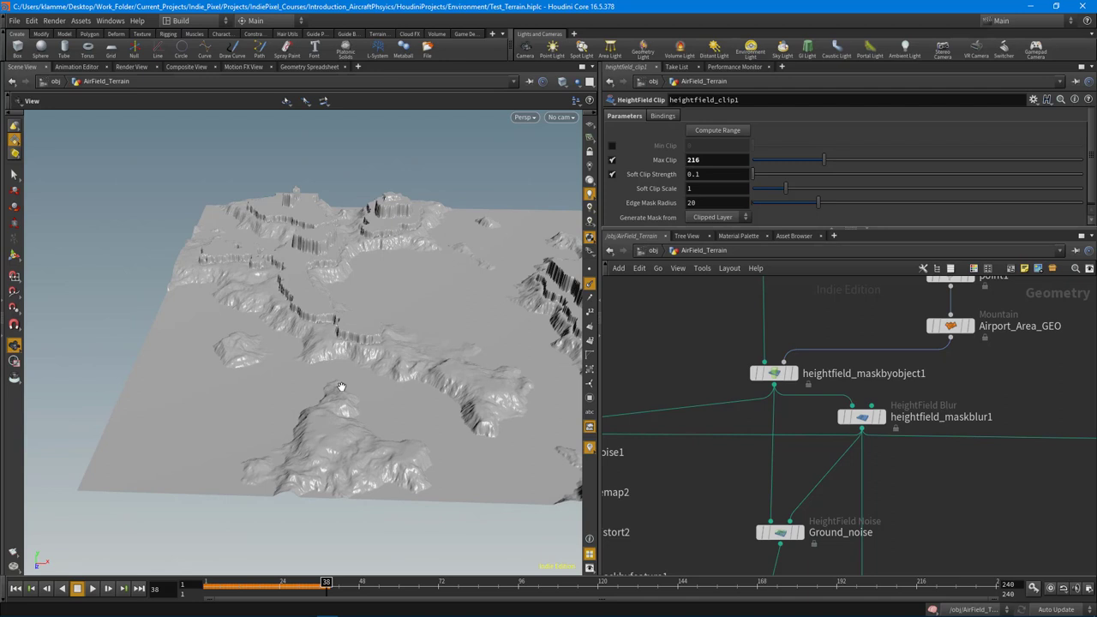
drag(340, 387, 310, 389)
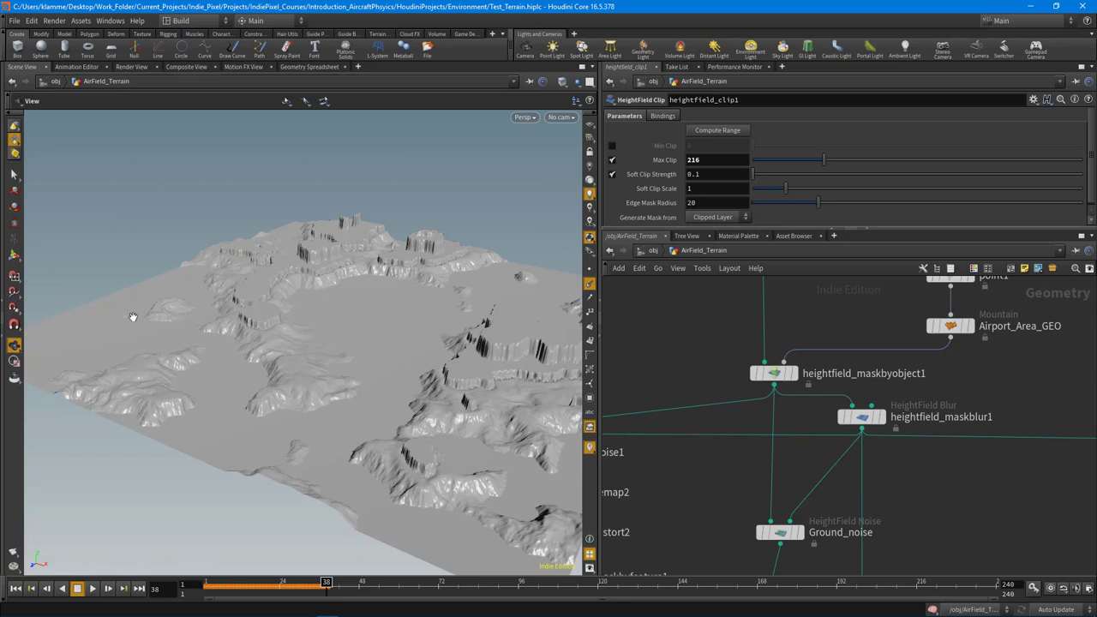
drag(308, 344, 241, 369)
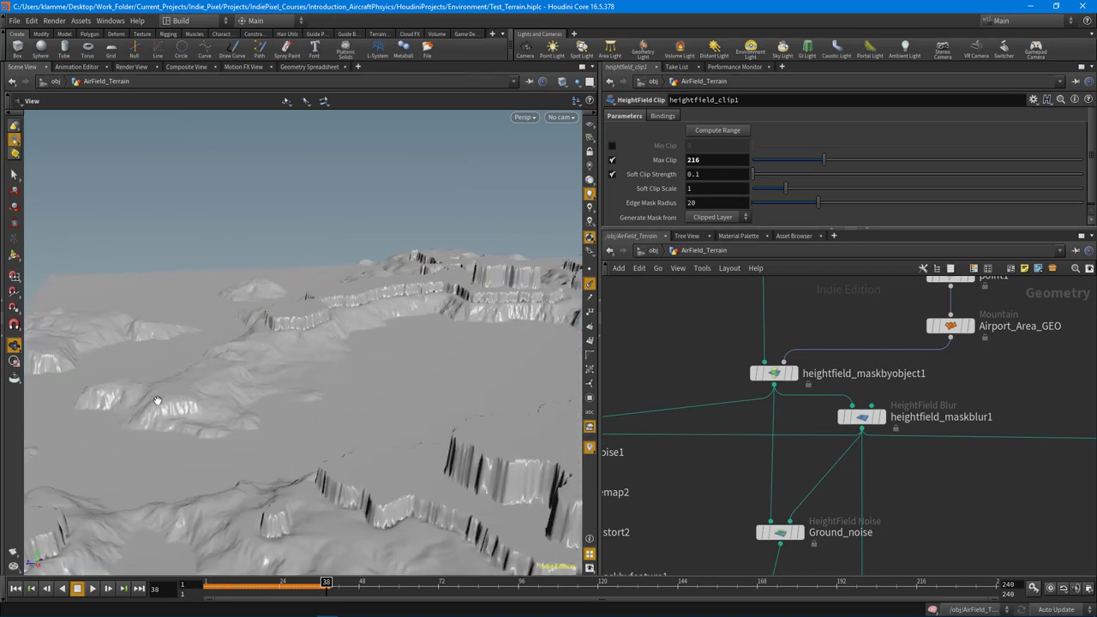
drag(227, 411, 371, 428)
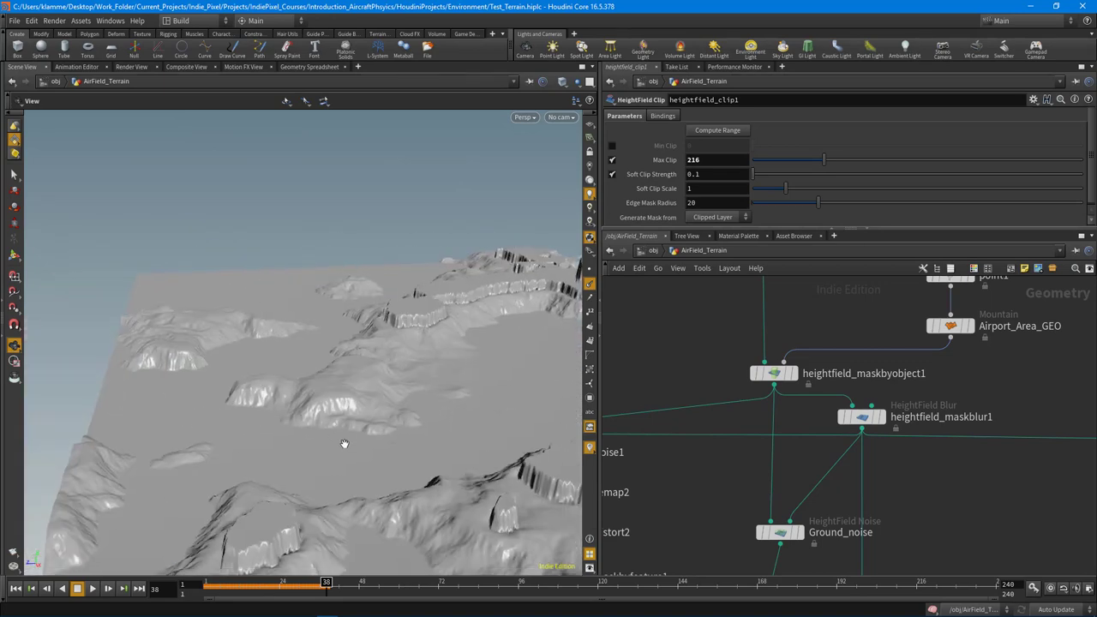
drag(501, 415, 198, 443)
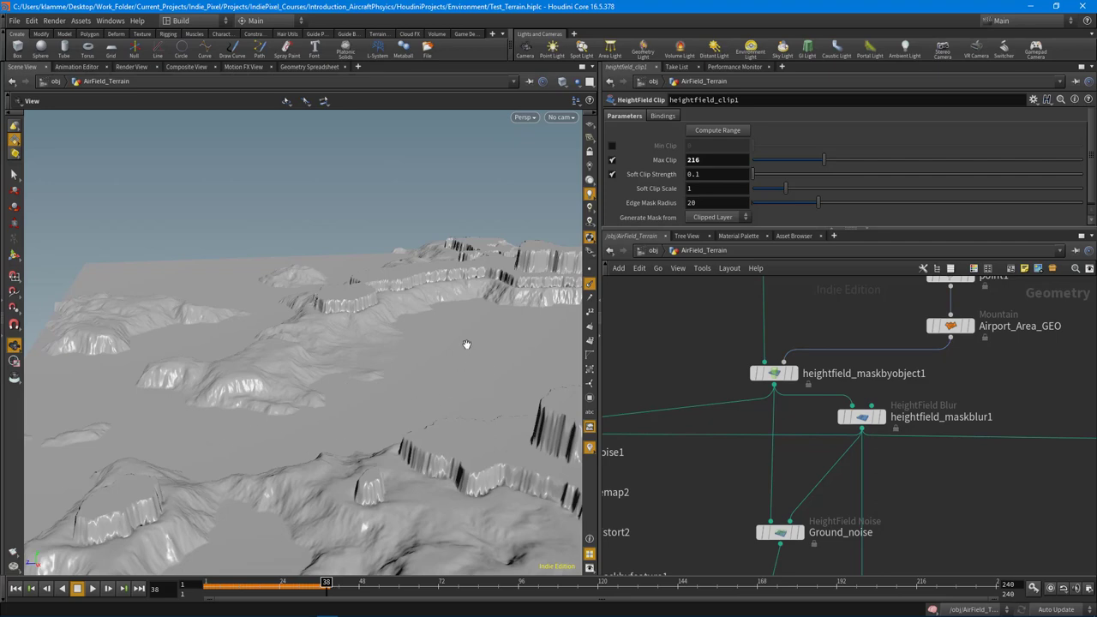
drag(437, 371, 268, 283)
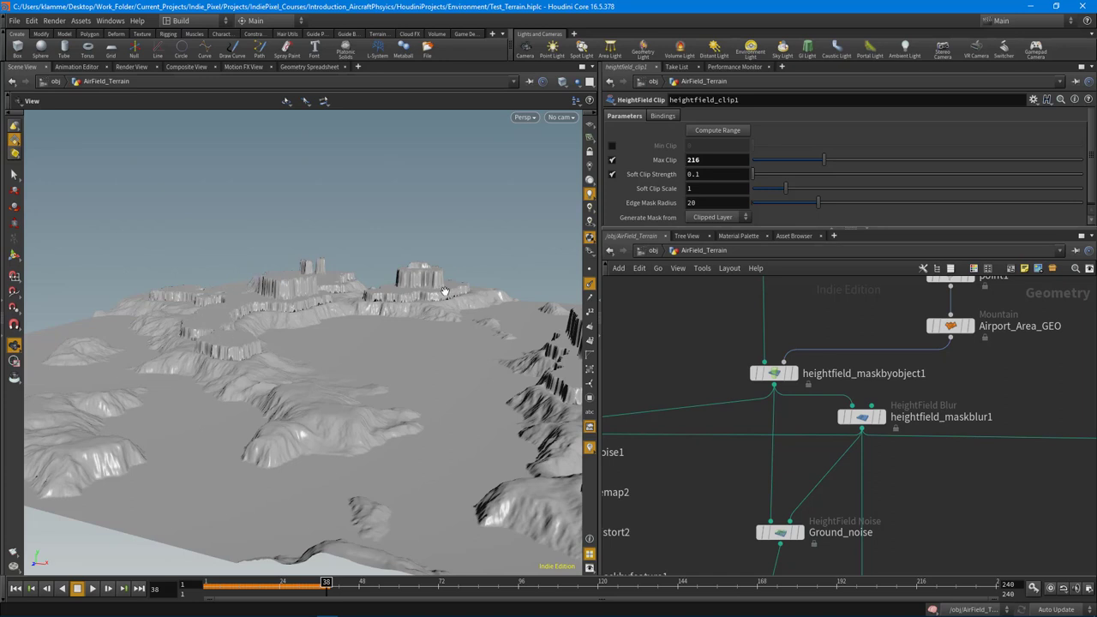
right_drag(386, 345, 328, 348)
drag(329, 348, 402, 350)
Compare the airport area masks of heightfield_maskbyobject1 and heightfield_maskblur1, leaving heightfield_maskblur1 displayed
middle_drag(995, 411, 985, 479)
scroll(985, 480, down, 3)
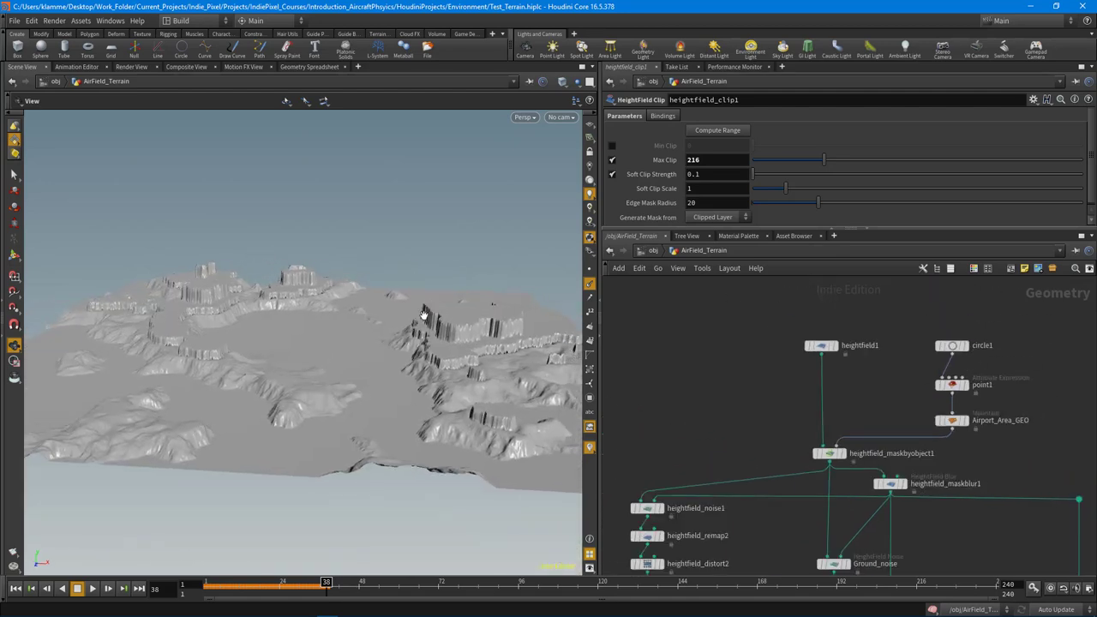
drag(423, 318, 365, 336)
middle_drag(789, 357, 660, 272)
scroll(781, 435, up, 5)
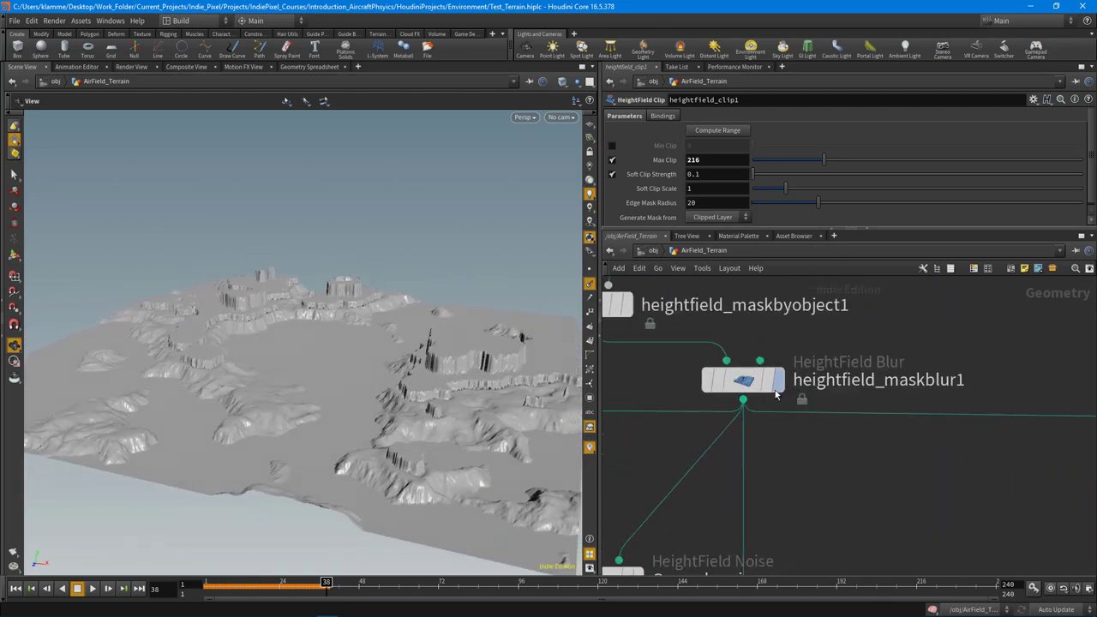
click(778, 380)
right_drag(283, 384, 267, 384)
middle_drag(644, 360, 687, 409)
click(667, 352)
click(824, 429)
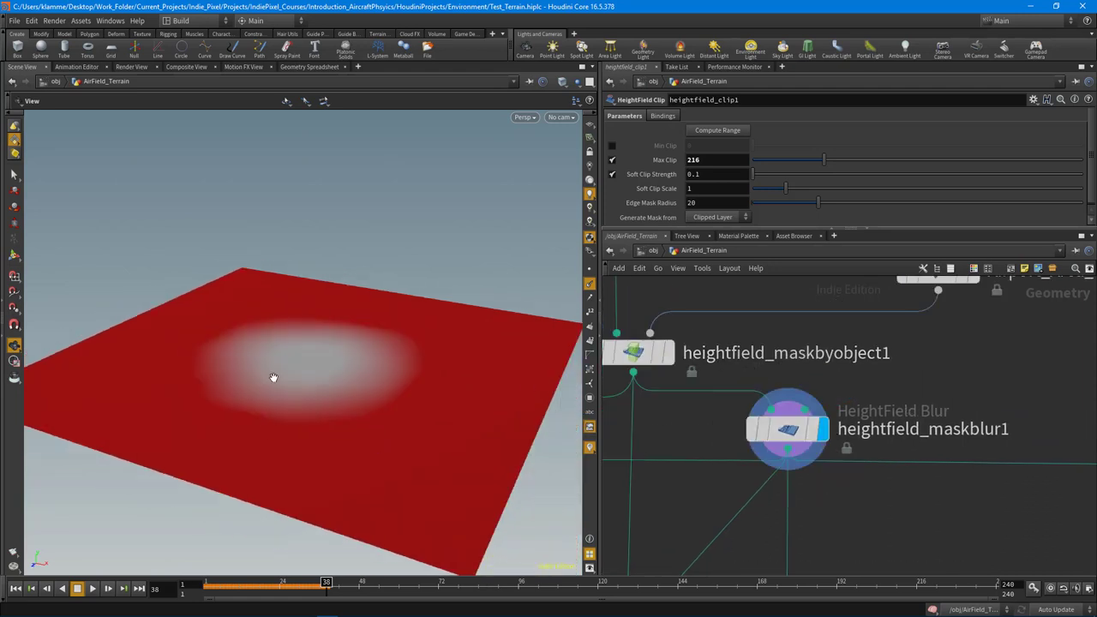
drag(274, 380, 168, 388)
drag(390, 441, 395, 429)
Display and select the Ground_noise node and enlarge the parameter area to show its Noise Settings
scroll(908, 428, down, 8)
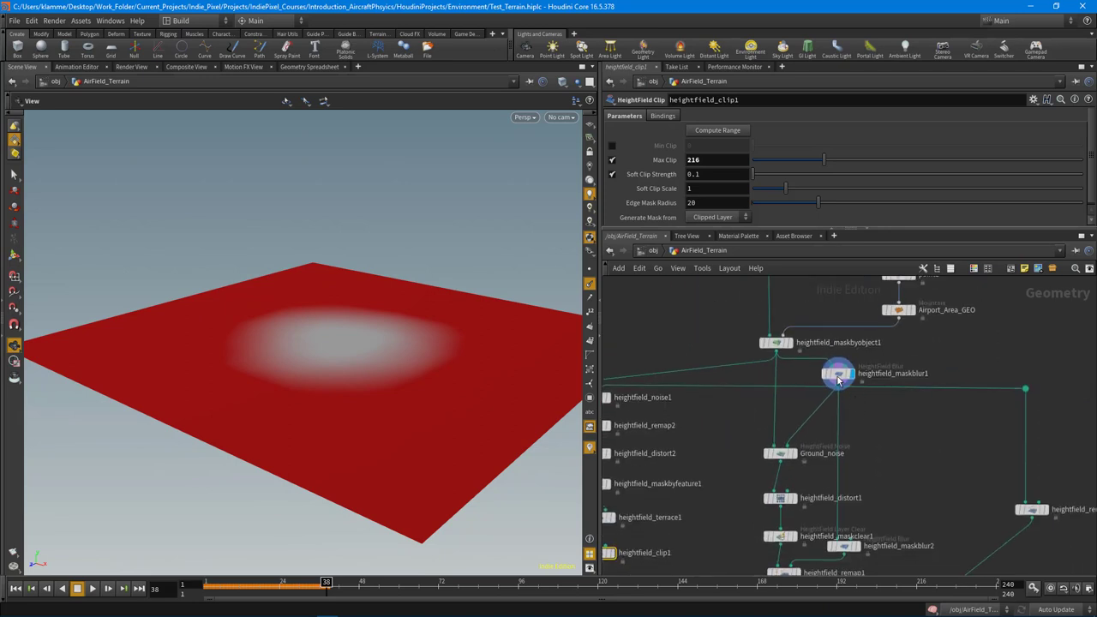
scroll(804, 418, down, 2)
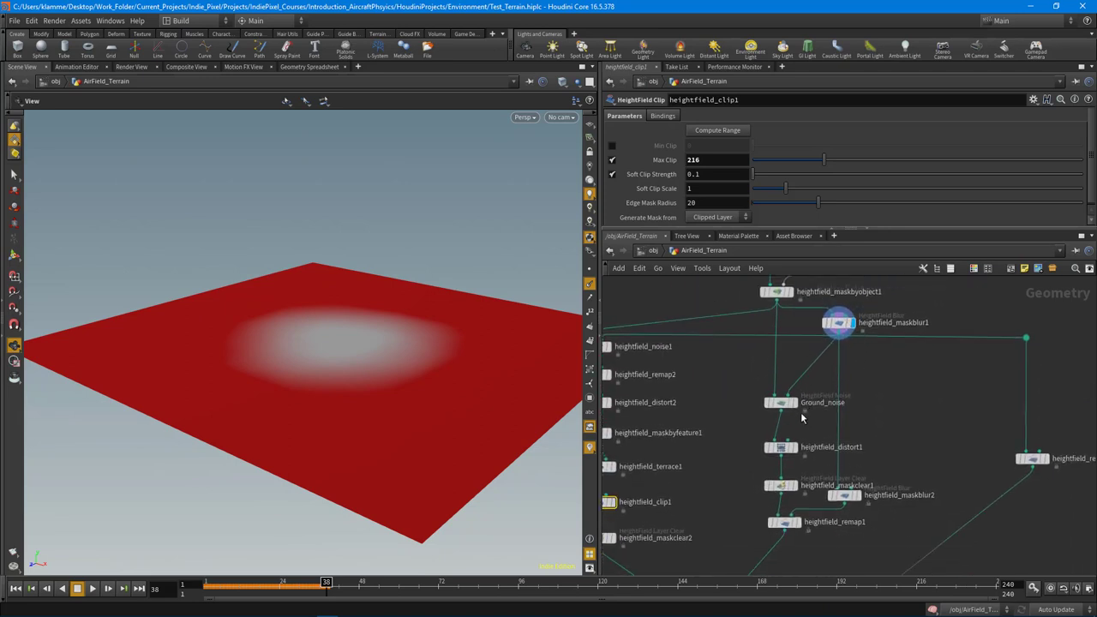
scroll(792, 423, up, 5)
click(805, 397)
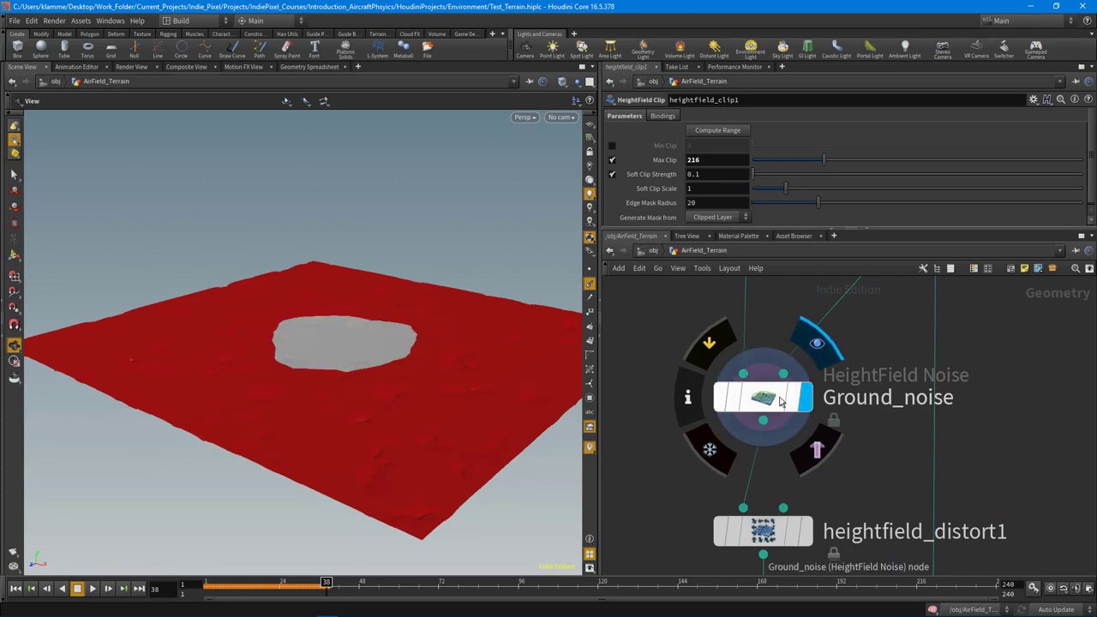
click(758, 397)
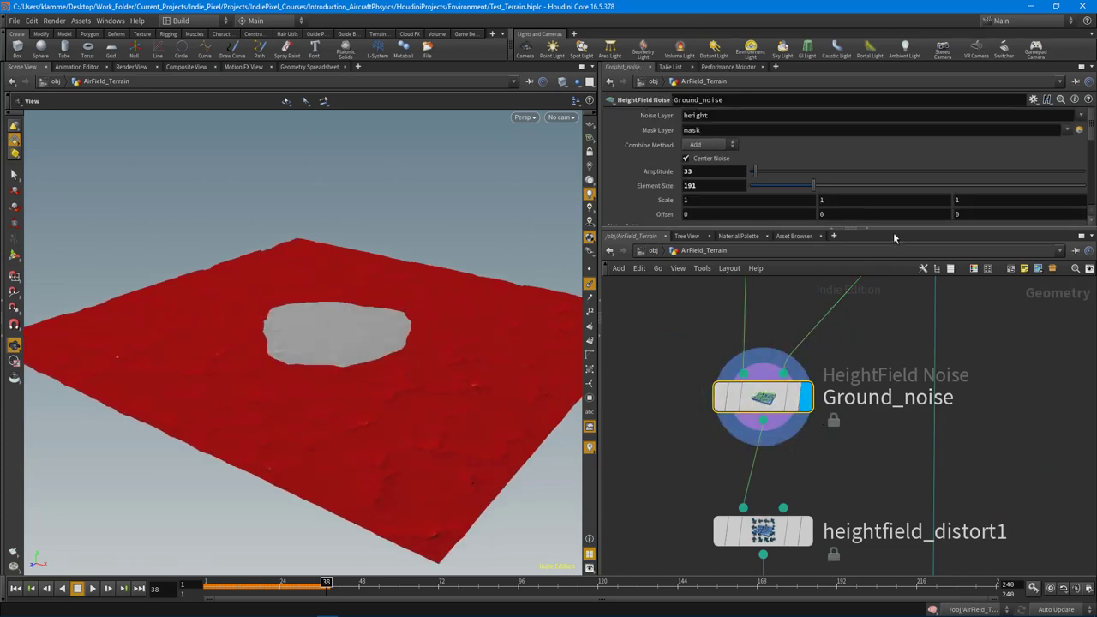
drag(902, 230, 902, 347)
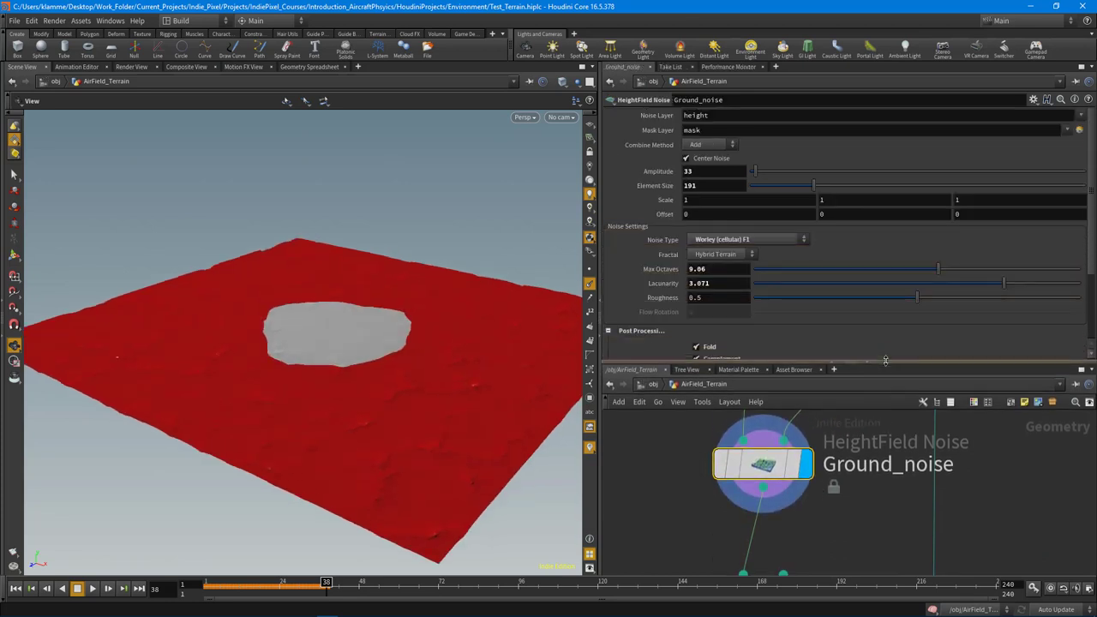
Examine the cellular relief of the Ground_noise terrain around the airfield mask from several angles, close up and at the terrain edges
drag(331, 331, 296, 375)
scroll(375, 449, up, 3)
right_drag(296, 376, 377, 402)
drag(377, 402, 420, 413)
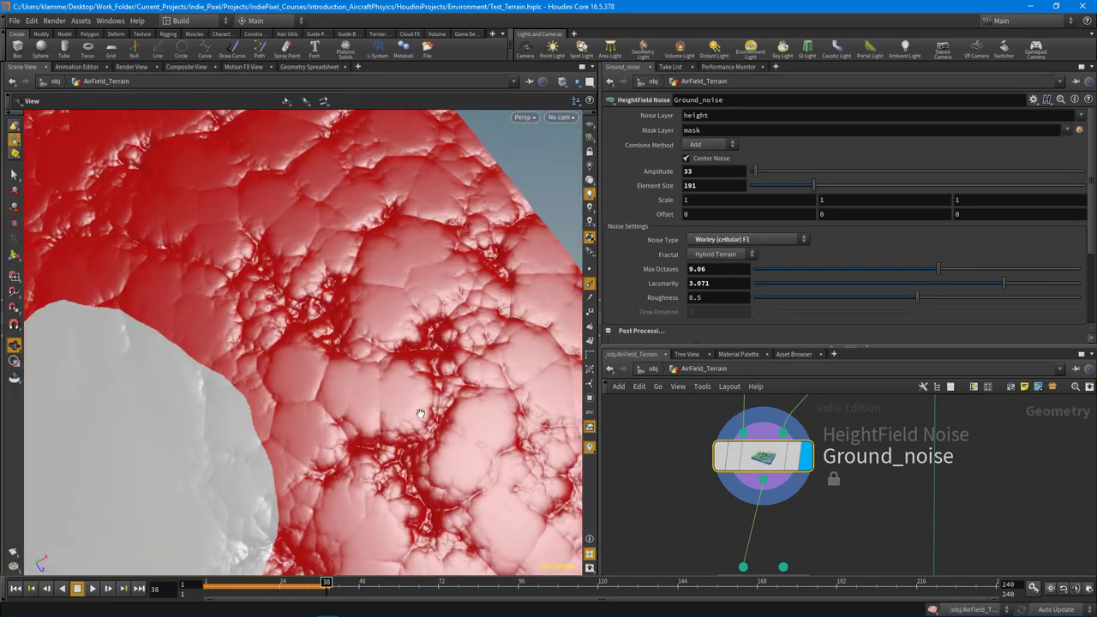
drag(312, 211, 188, 358)
drag(318, 429, 133, 429)
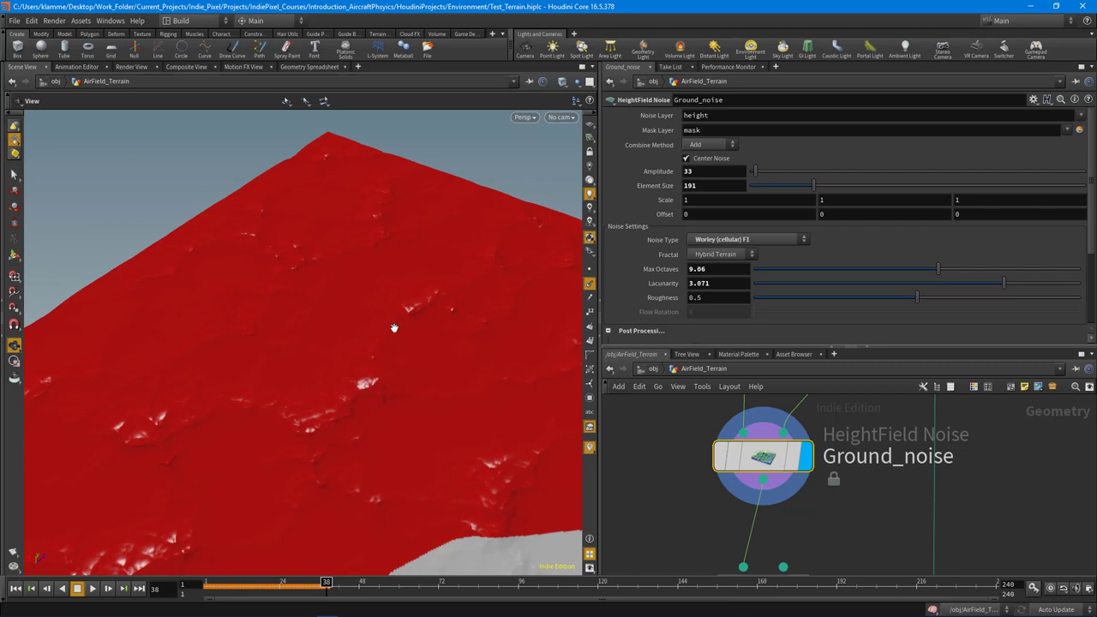
drag(394, 329, 266, 431)
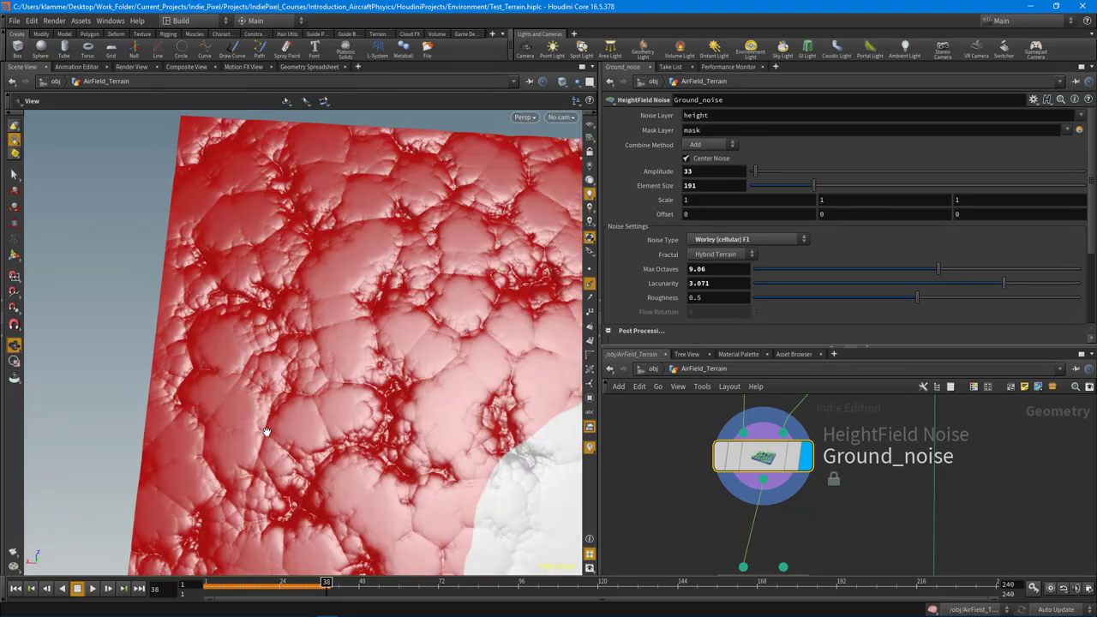
drag(324, 190, 444, 407)
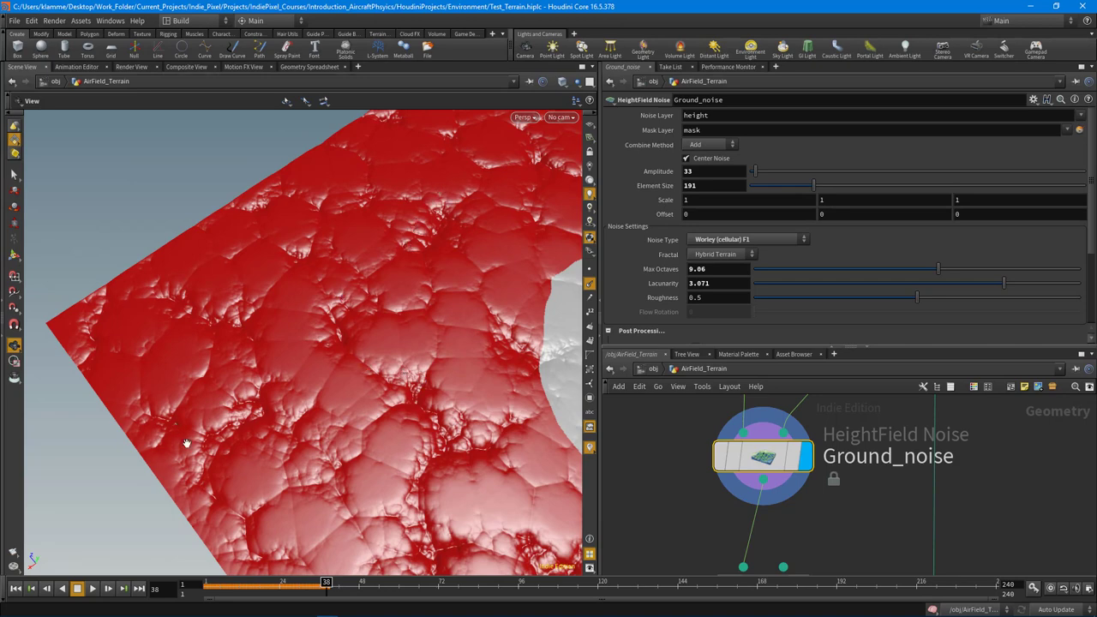
drag(187, 443, 377, 369)
Shrink the parameter area and compare heightfield_distort1 with Ground_noise by displaying each in turn
drag(914, 347, 905, 224)
scroll(862, 465, down, 2)
middle_drag(845, 498, 855, 403)
click(832, 413)
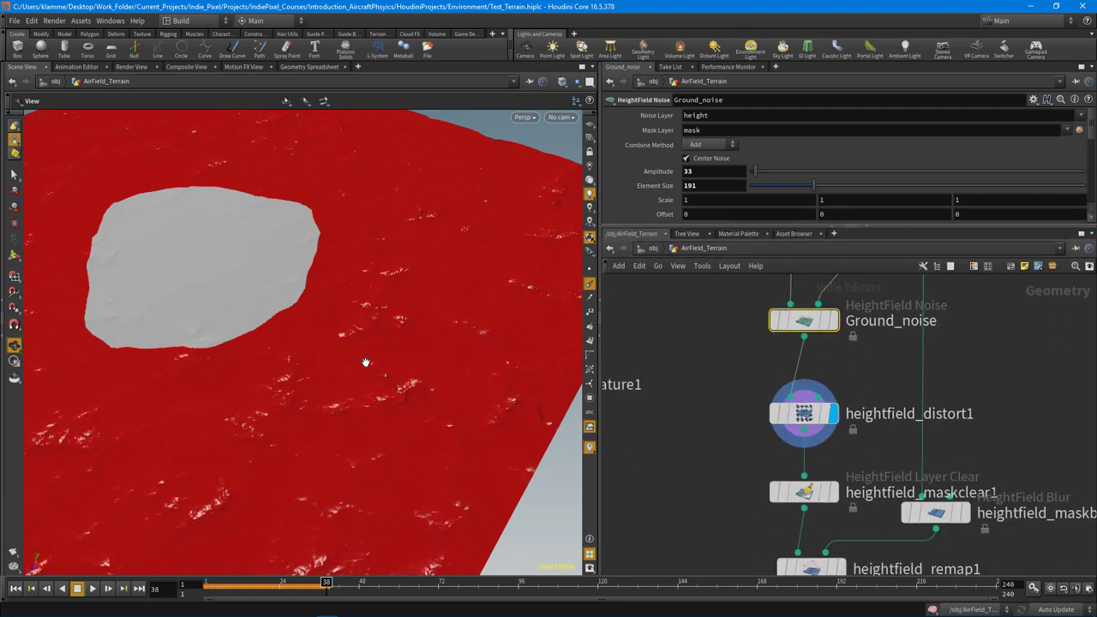
drag(365, 363, 343, 485)
click(833, 321)
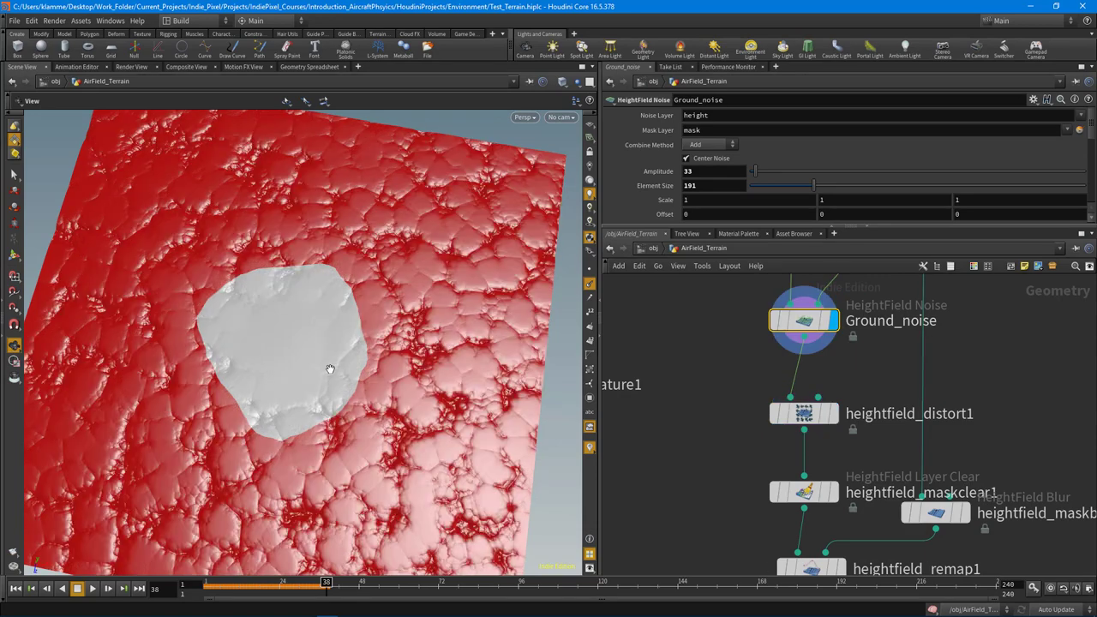
mouse_move(330, 369)
mouse_down()
mouse_move(303, 367)
mouse_move(337, 385)
mouse_move(318, 388)
mouse_move(318, 379)
mouse_up()
drag(399, 299, 331, 375)
Display and select heightfield_distort1 and enlarge the parameter area to show all its settings down to Substeps
click(836, 415)
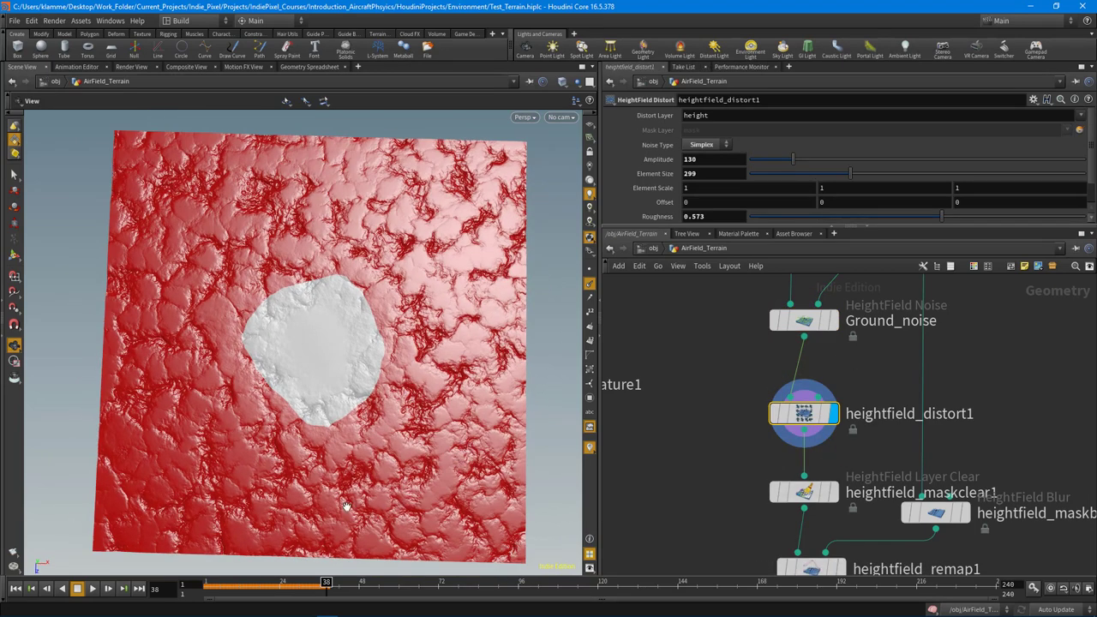
drag(345, 505, 352, 509)
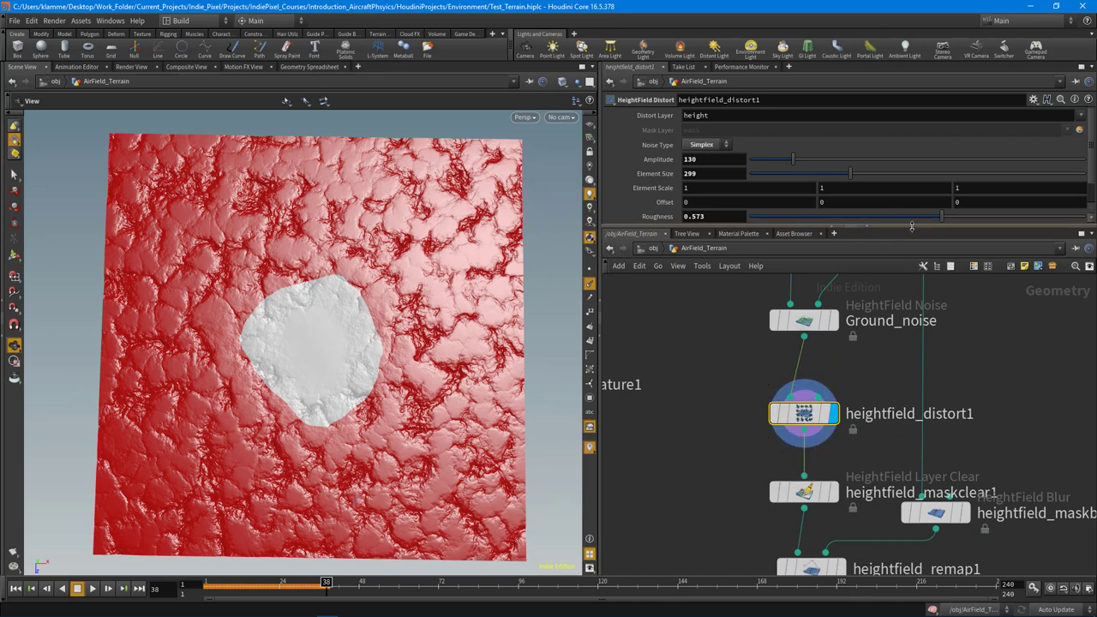
drag(912, 228, 912, 277)
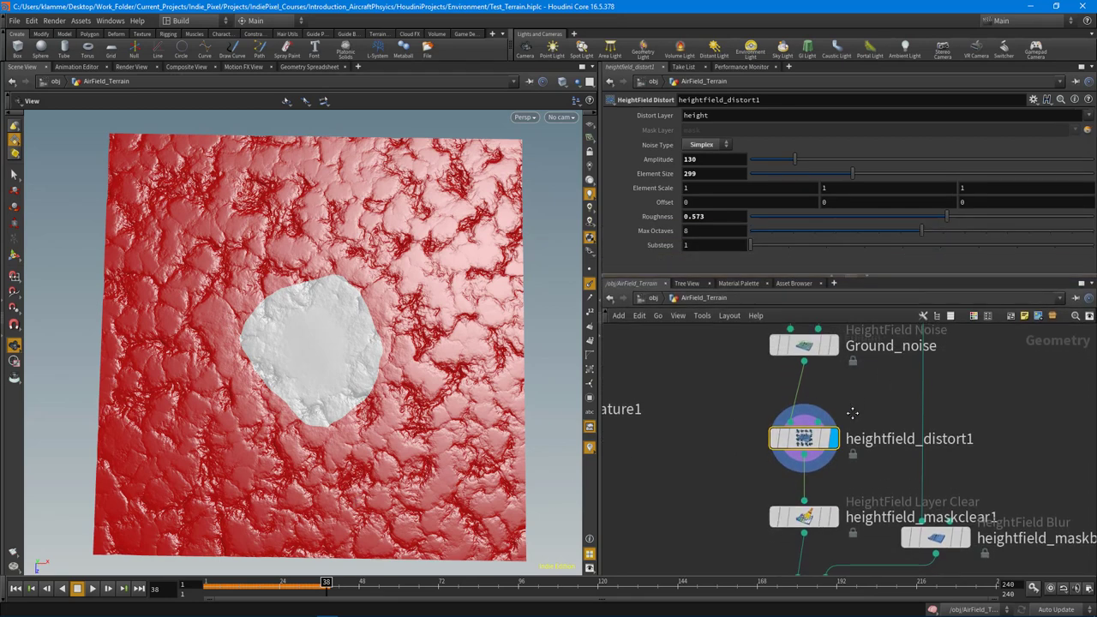
Select Ground_noise, reveal its Noise Settings and Post Processing parameters, and look through the available noise types without changing the current one
middle_drag(852, 413, 851, 441)
drag(804, 382, 804, 393)
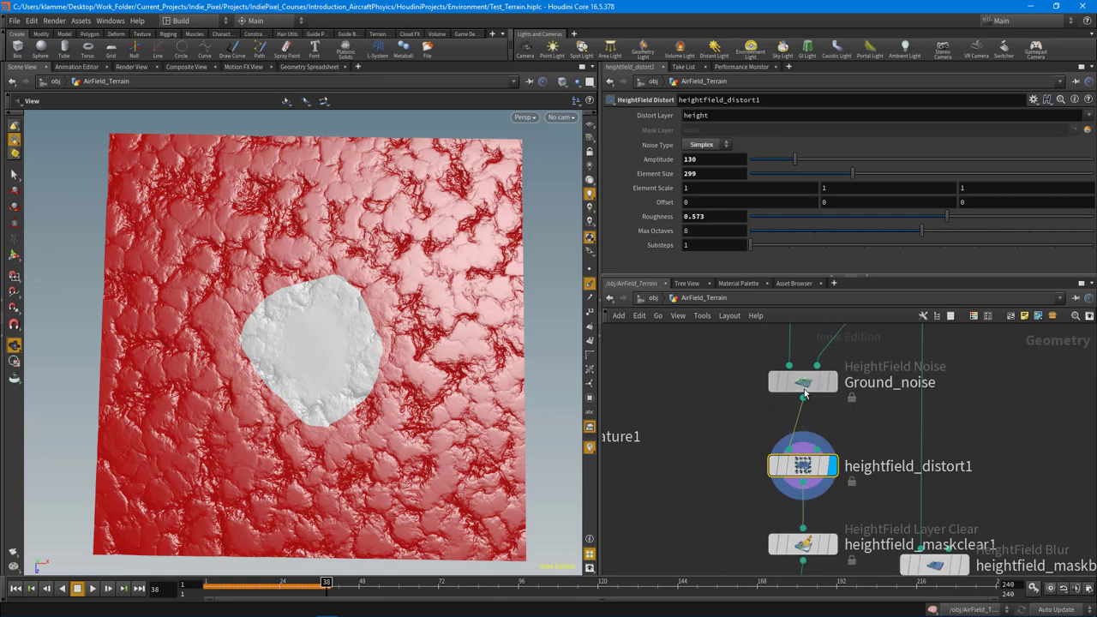
click(804, 391)
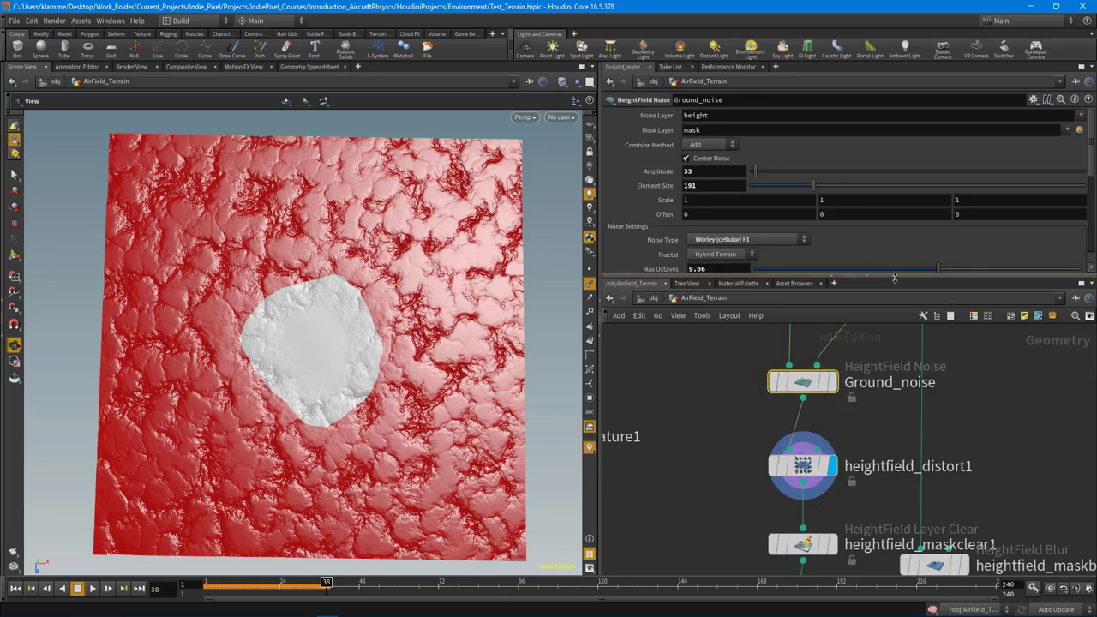
drag(895, 277, 873, 438)
drag(347, 387, 361, 380)
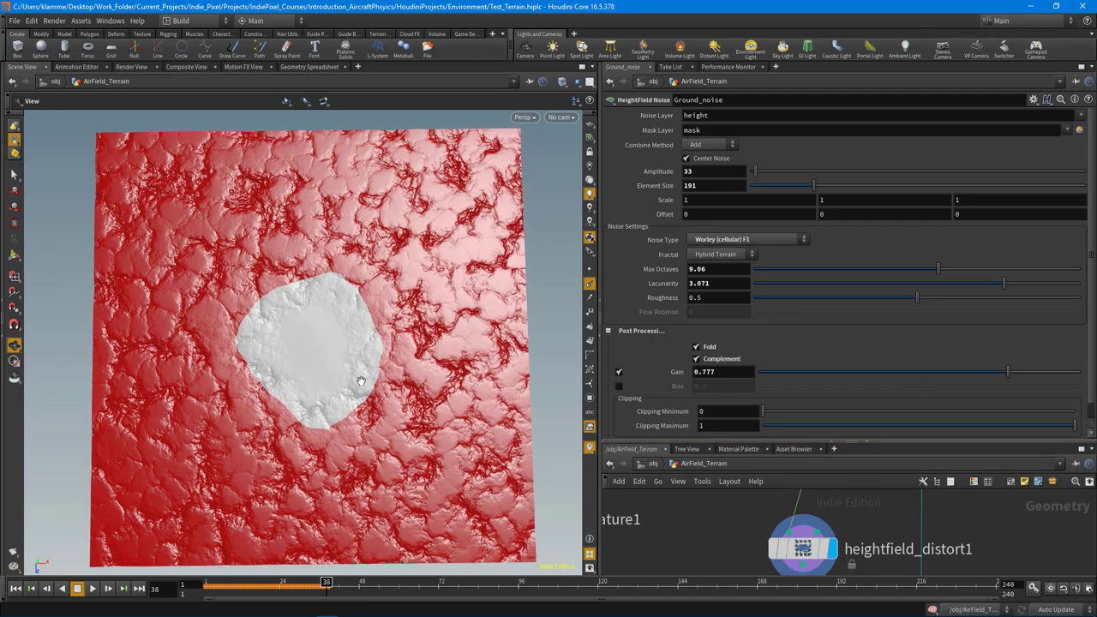
click(751, 242)
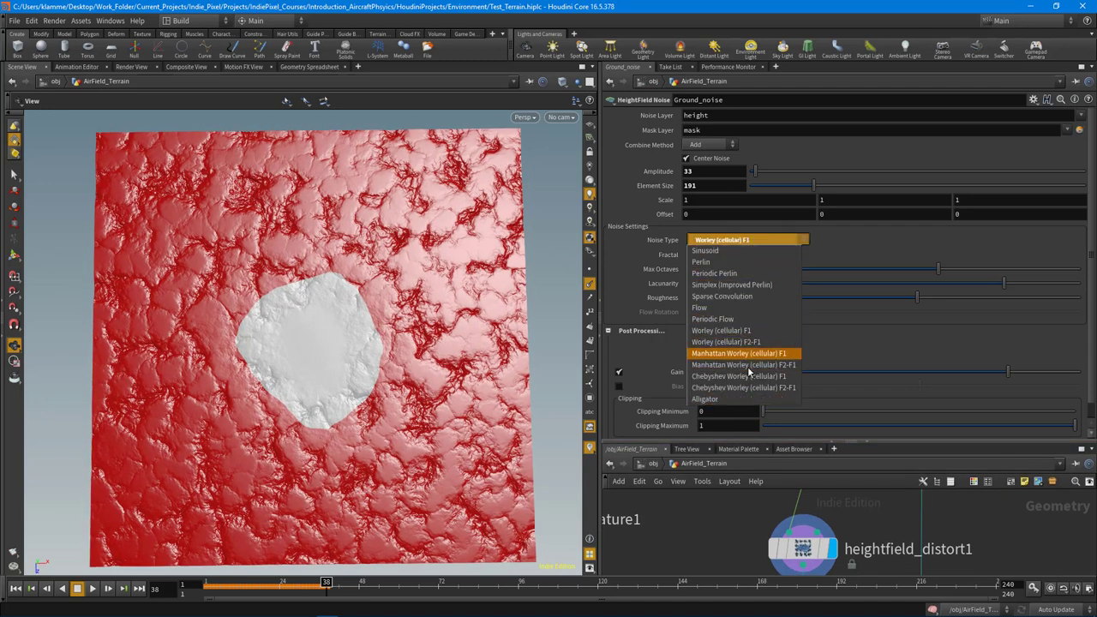
click(874, 5)
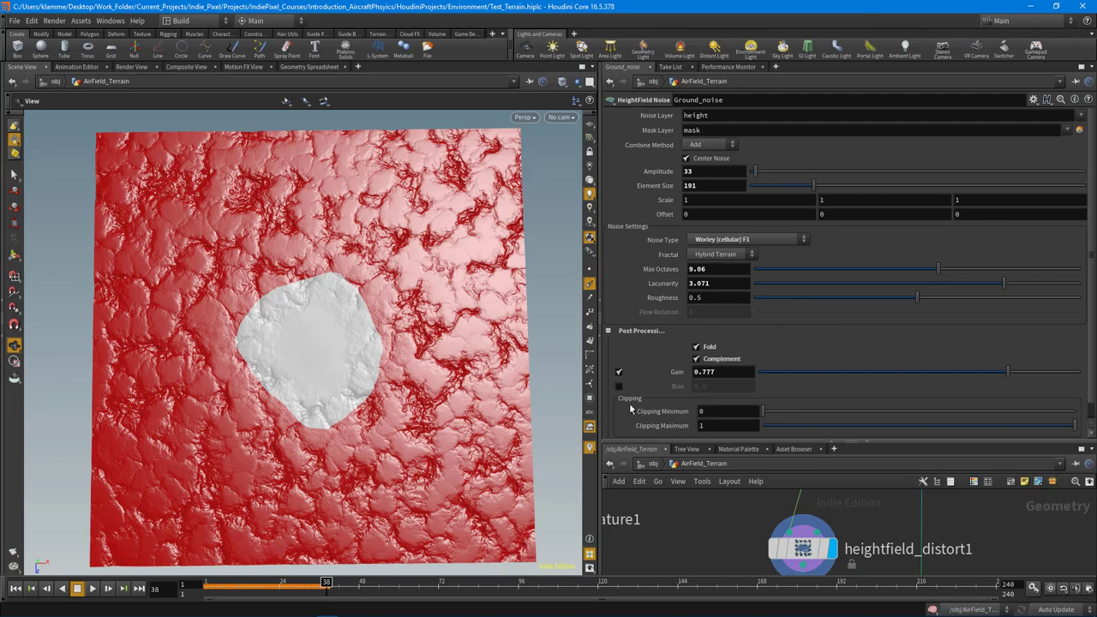
drag(431, 383, 307, 368)
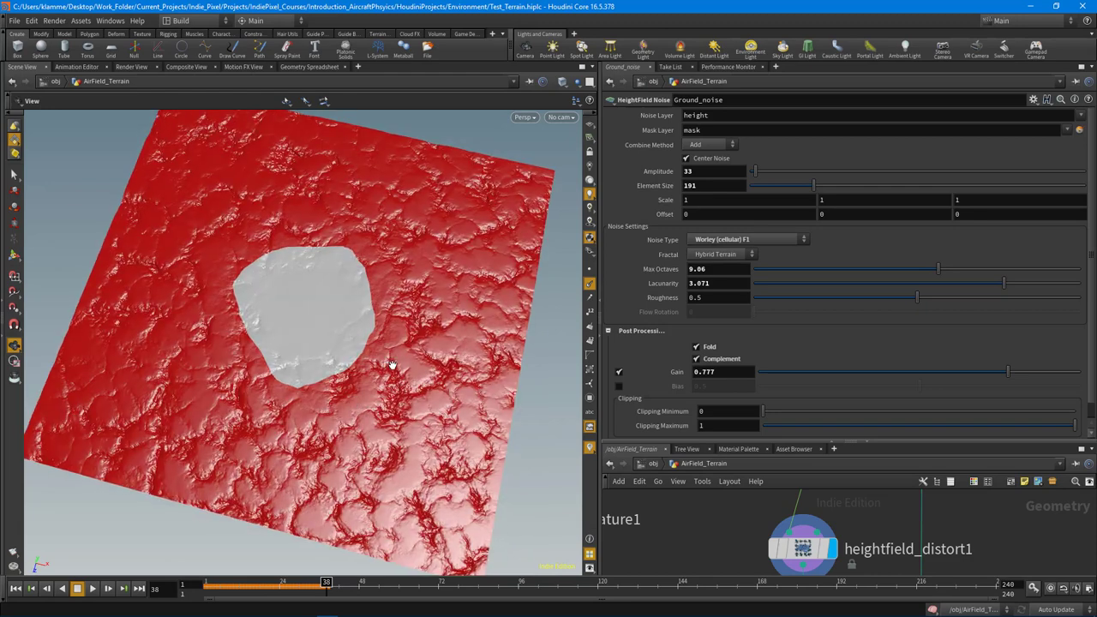
Shrink the parameter area again and view the distorted ground around the airfield mask from above
drag(882, 442, 882, 230)
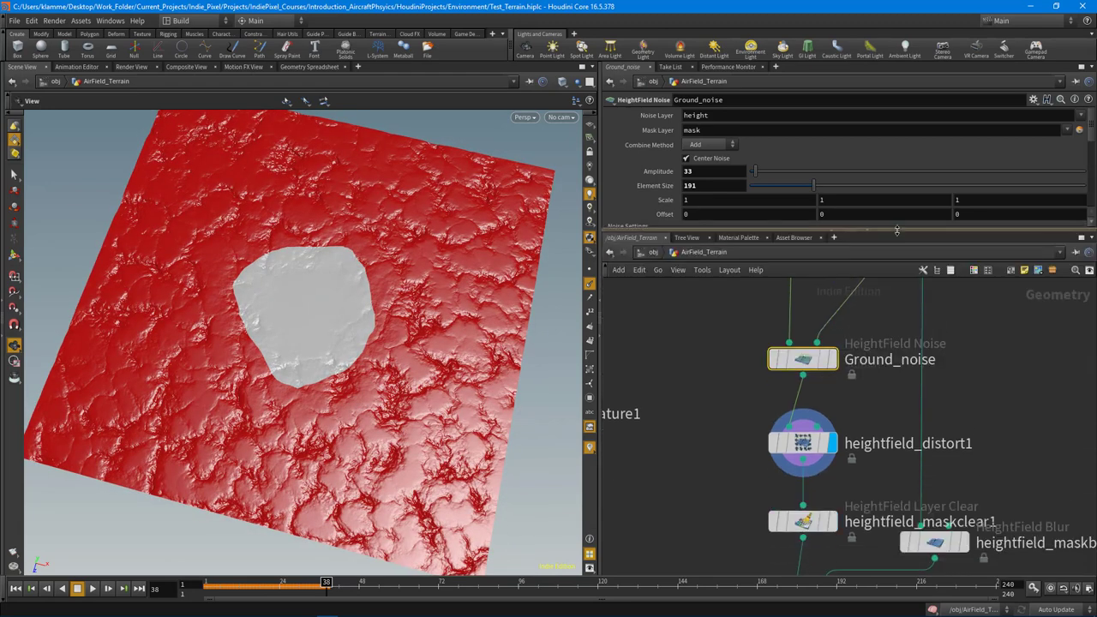
drag(329, 363, 373, 386)
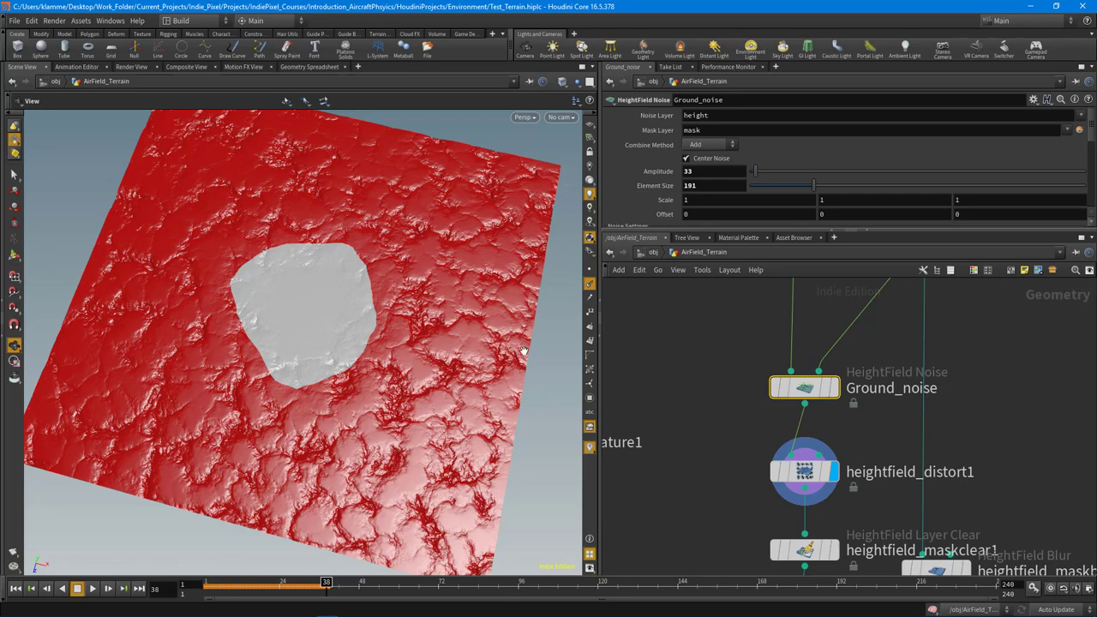
drag(452, 340, 421, 287)
middle_drag(296, 288, 307, 307)
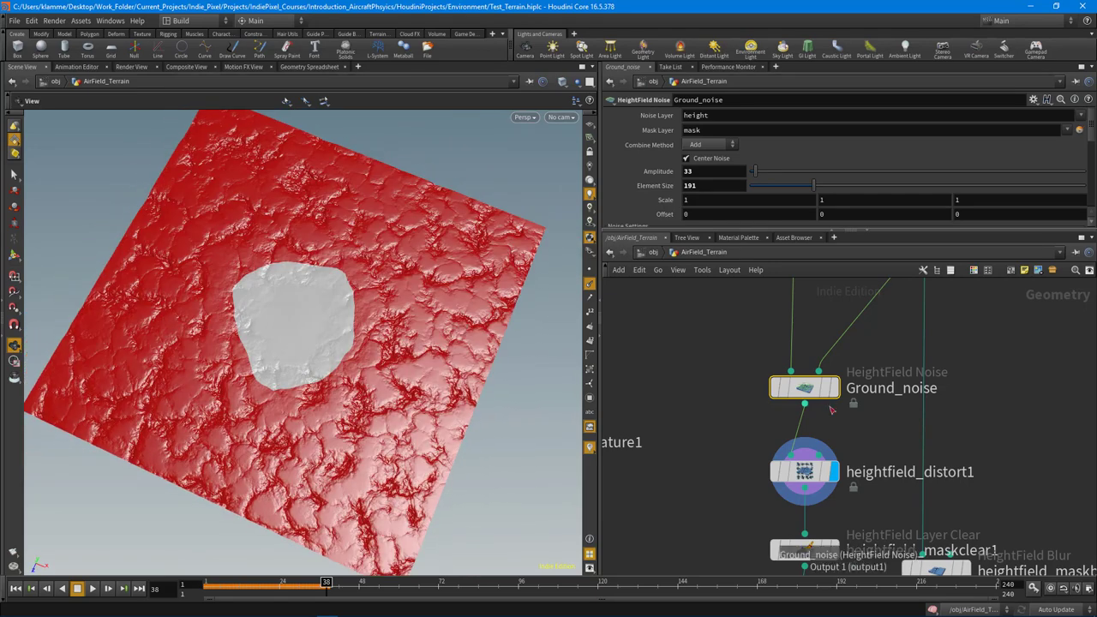
Display heightfield_maskclear1 and view the distorted ground with its mask cleared
middle_drag(840, 442, 819, 291)
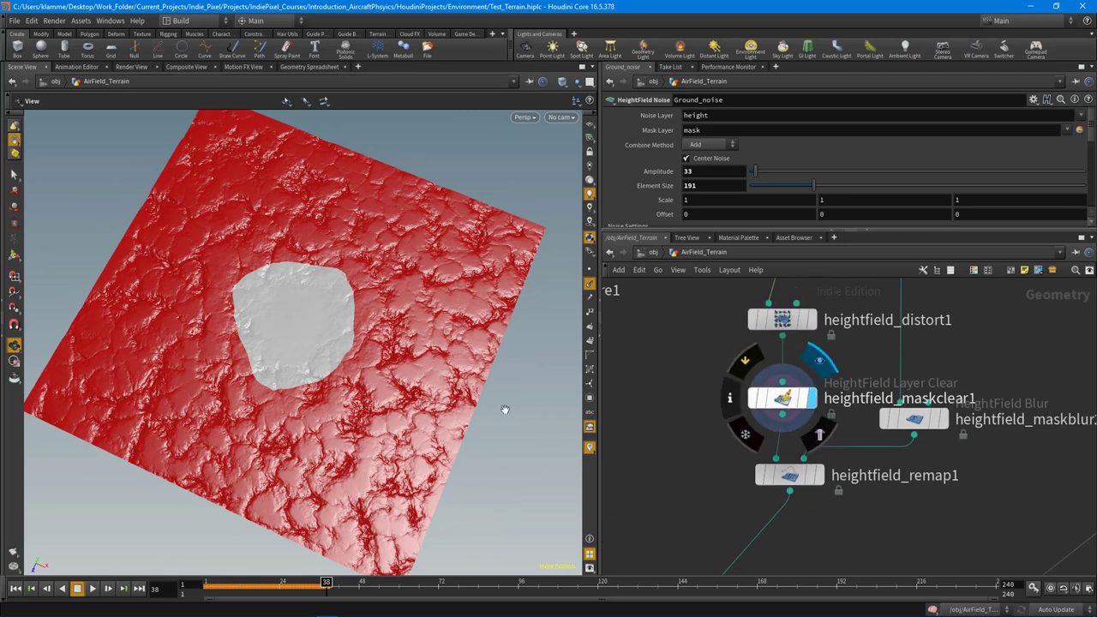
click(812, 398)
drag(329, 342, 356, 297)
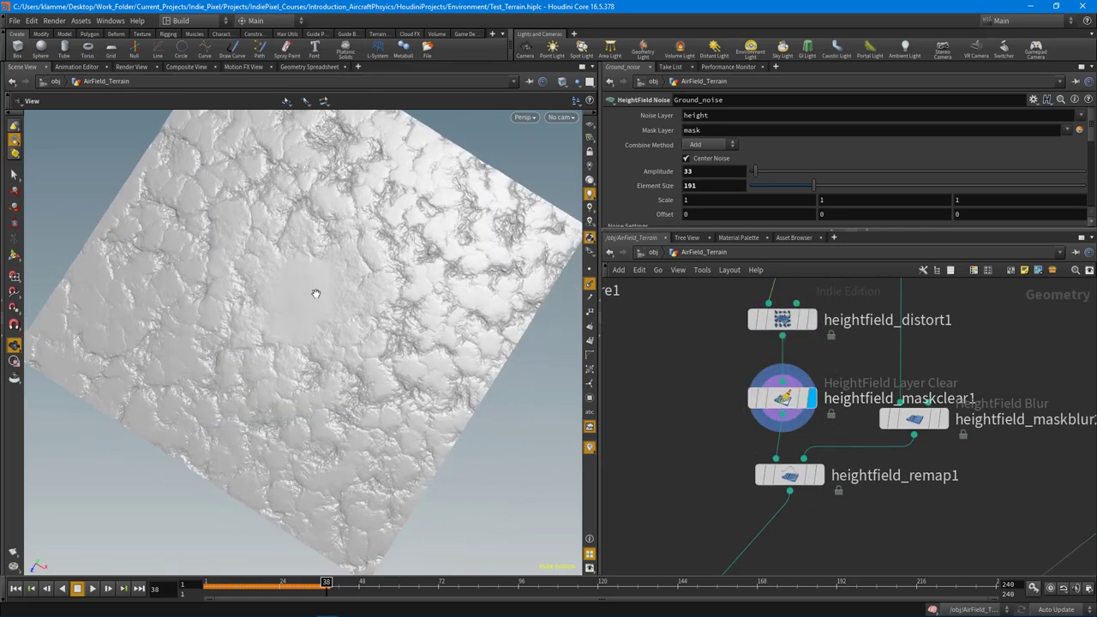
Display and select heightfield_remap1 and examine the remapped ground relief from a low angle
middle_drag(822, 481, 816, 490)
click(815, 485)
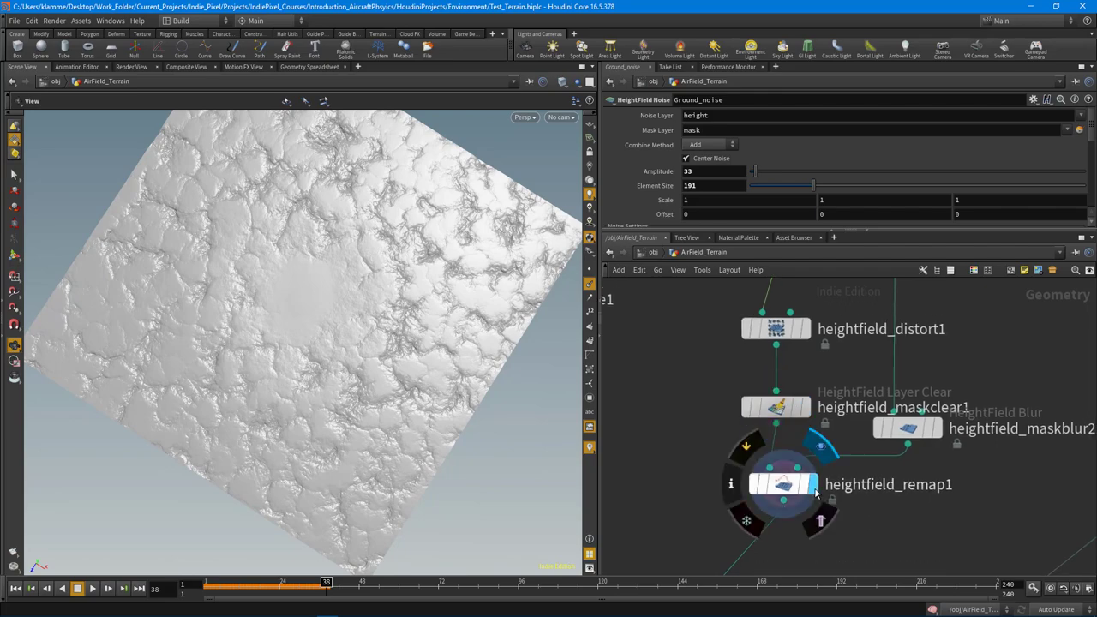
drag(480, 441, 337, 391)
right_drag(337, 391, 316, 378)
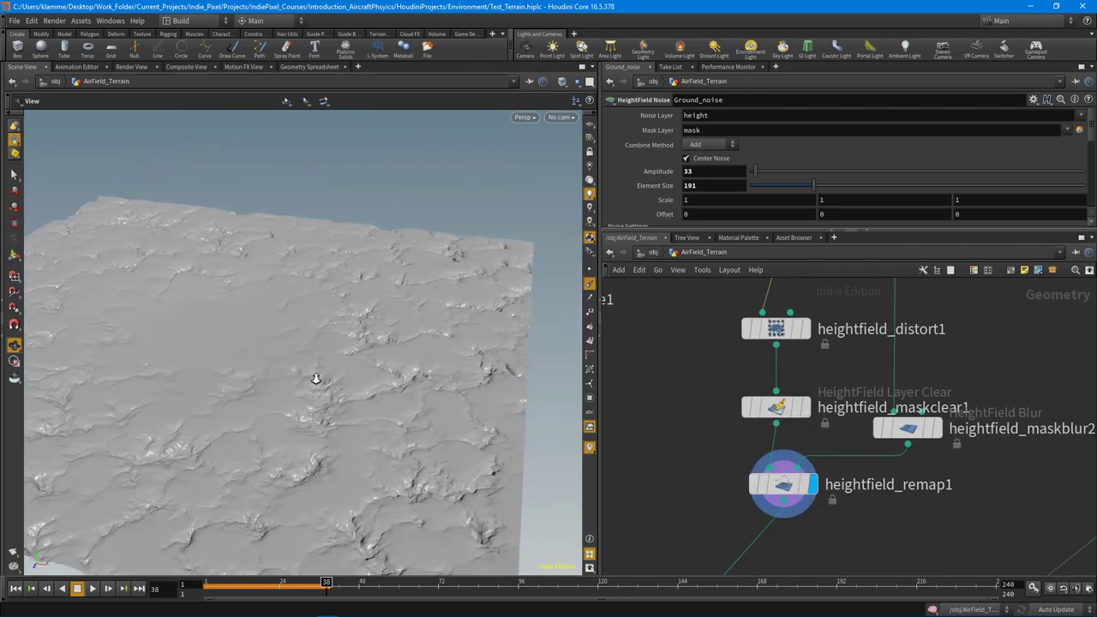
drag(315, 378, 402, 350)
click(782, 484)
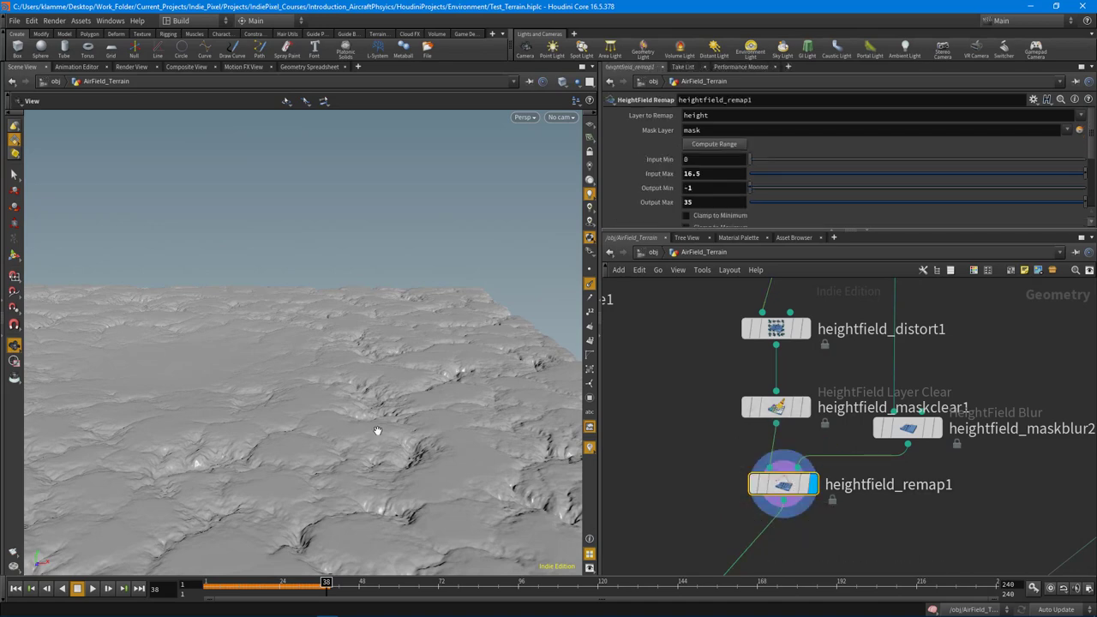
drag(377, 431, 377, 334)
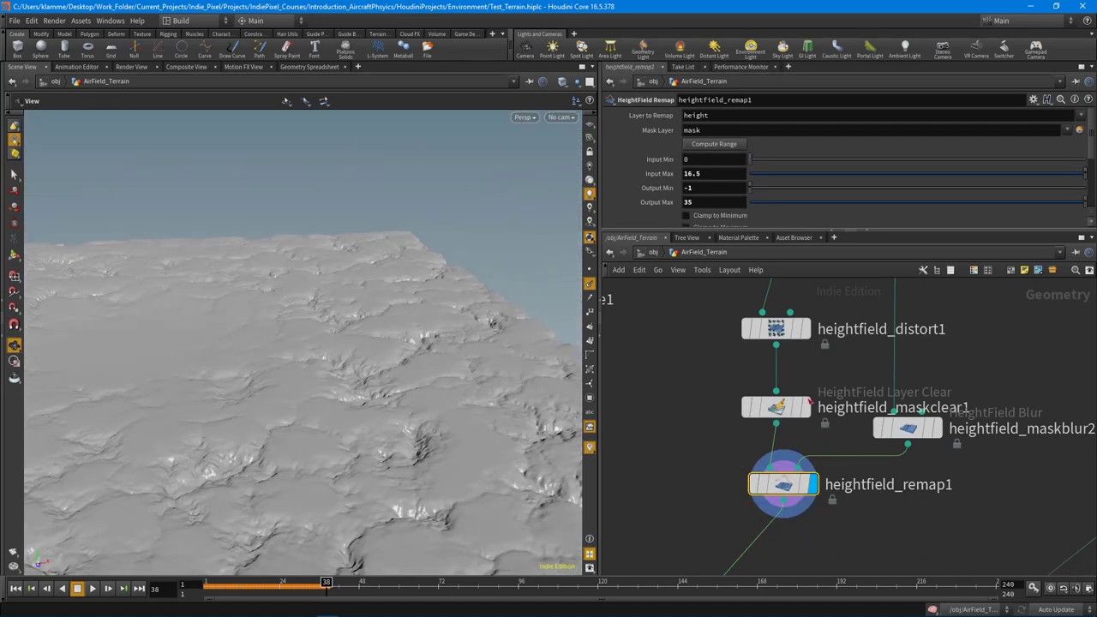
Compare the masks of heightfield_maskblur1 and heightfield_maskblur2, and return the display to heightfield_remap1
scroll(952, 403, down, 5)
middle_drag(944, 396, 802, 360)
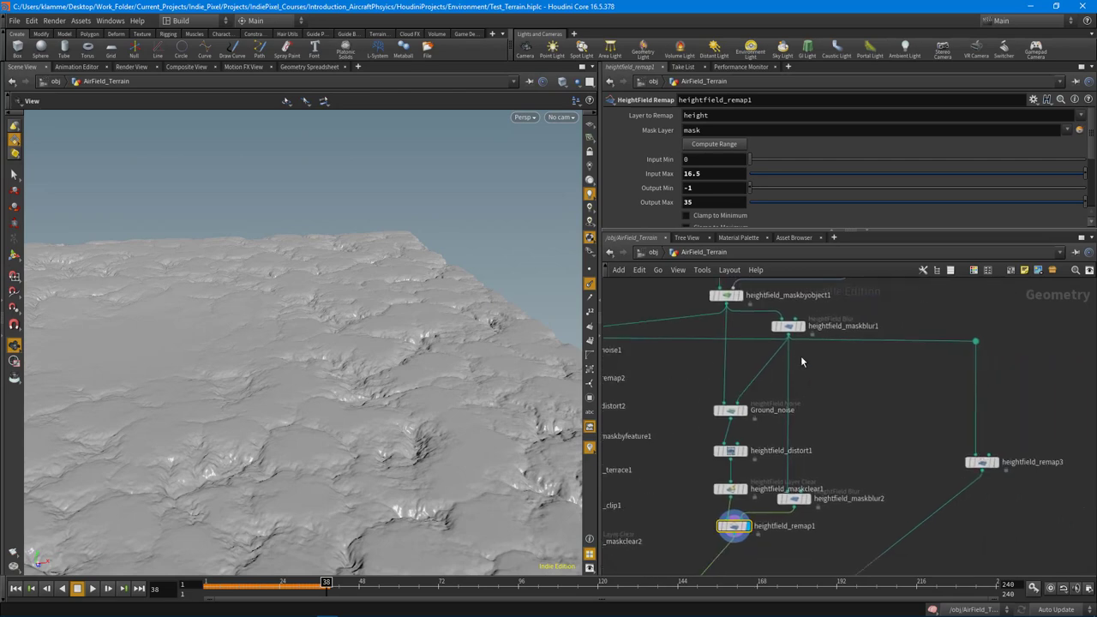
scroll(793, 324, up, 3)
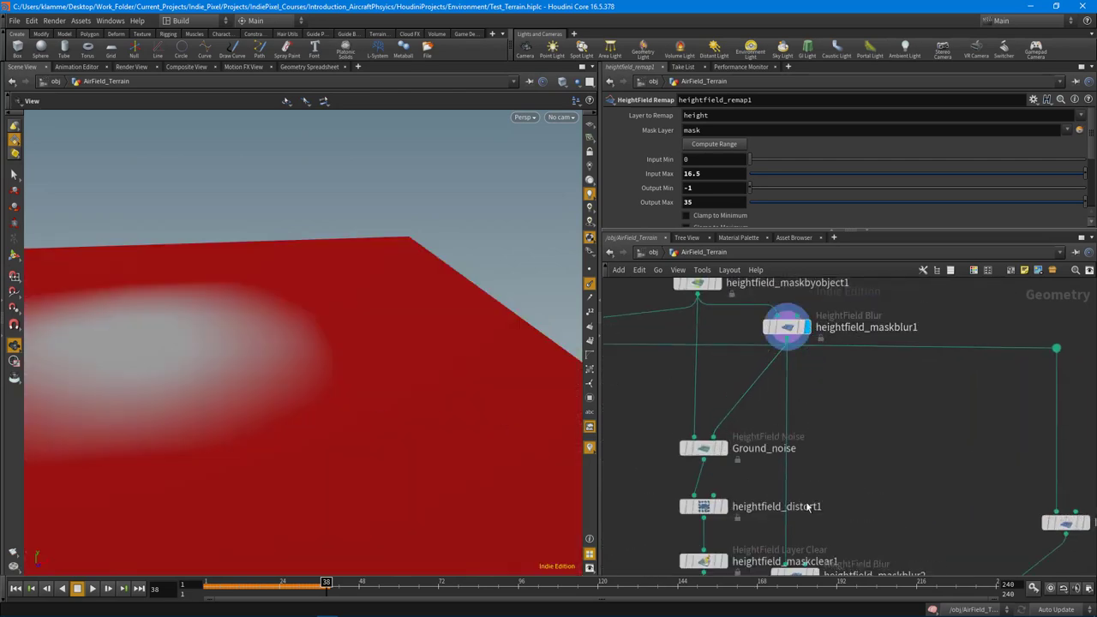
middle_drag(807, 506, 804, 377)
click(811, 446)
drag(316, 361, 272, 406)
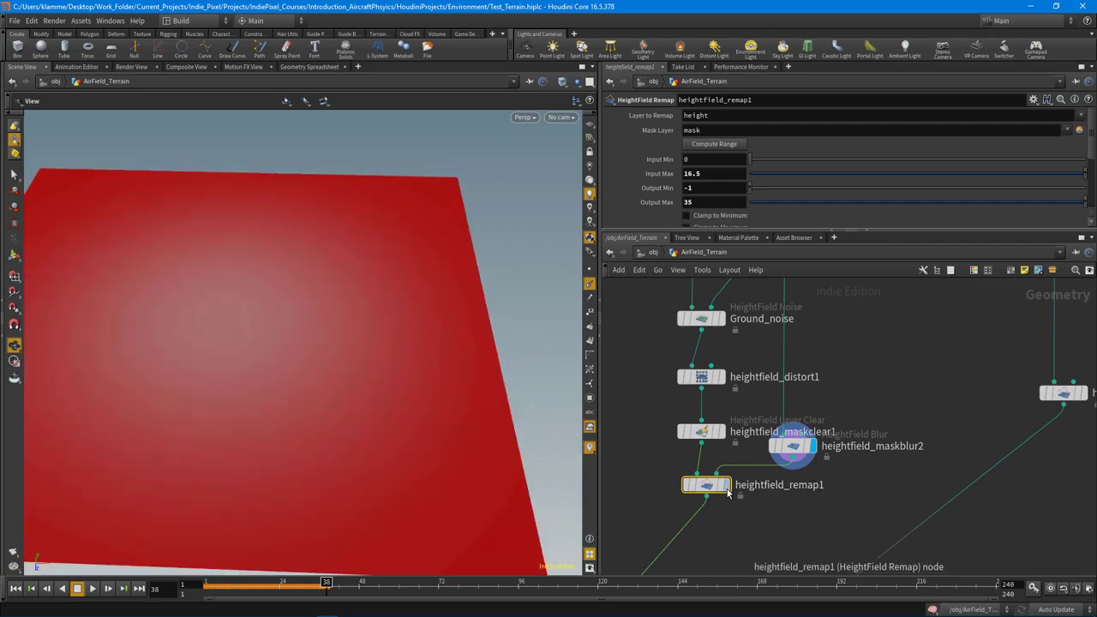
click(727, 490)
drag(220, 345, 268, 328)
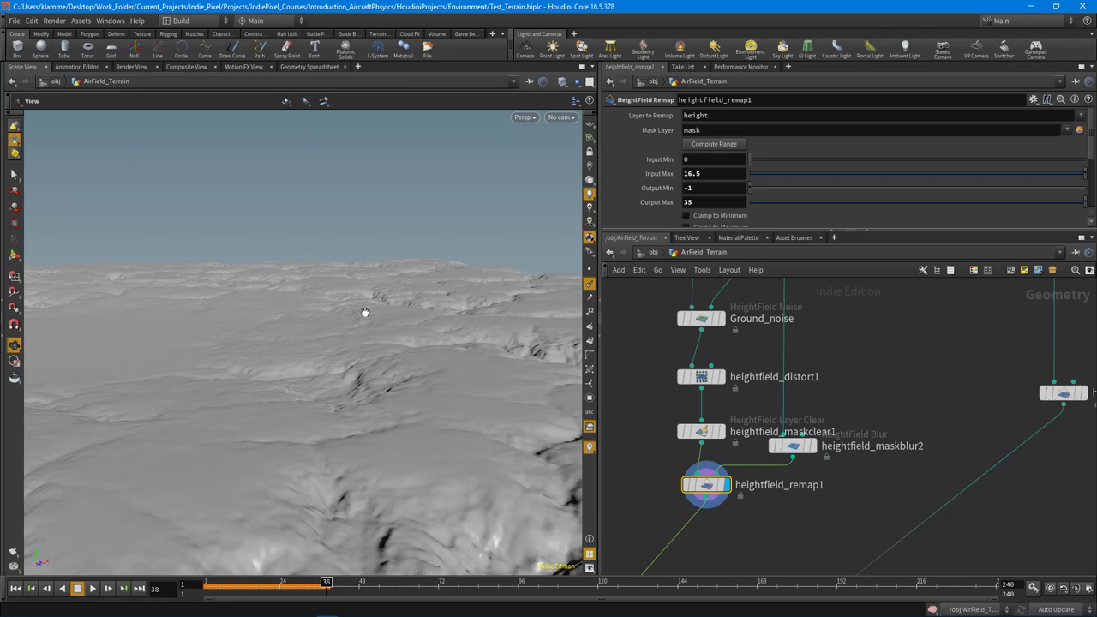
Display and select heightfield_remap3 to show its remapped airport mask and its input range settings
scroll(820, 429, down, 4)
click(901, 427)
scroll(908, 431, up, 6)
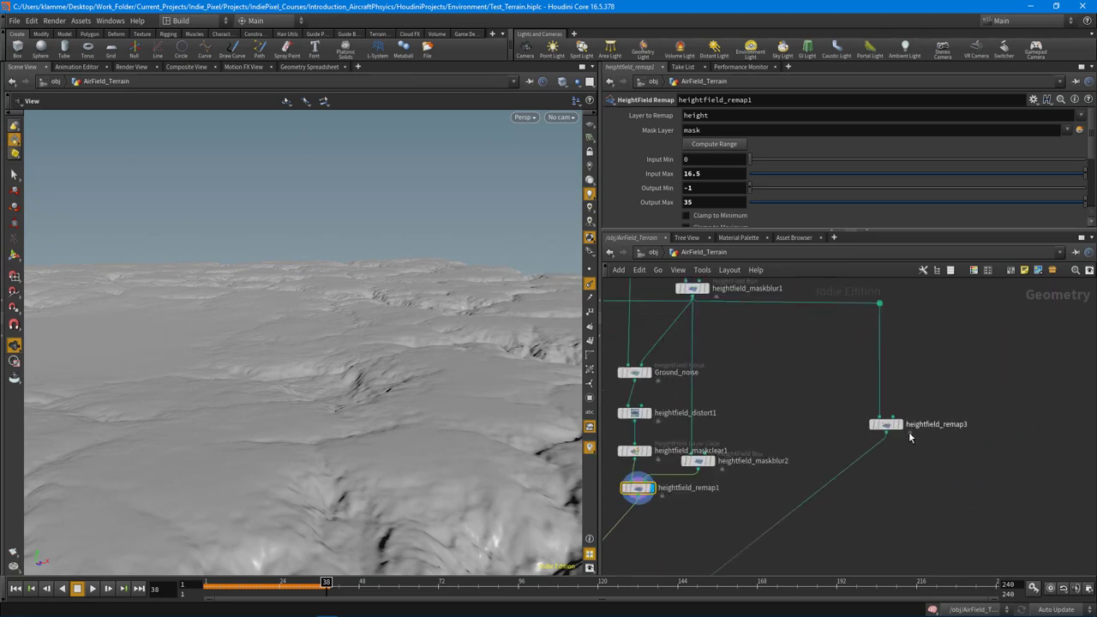
drag(438, 358, 347, 379)
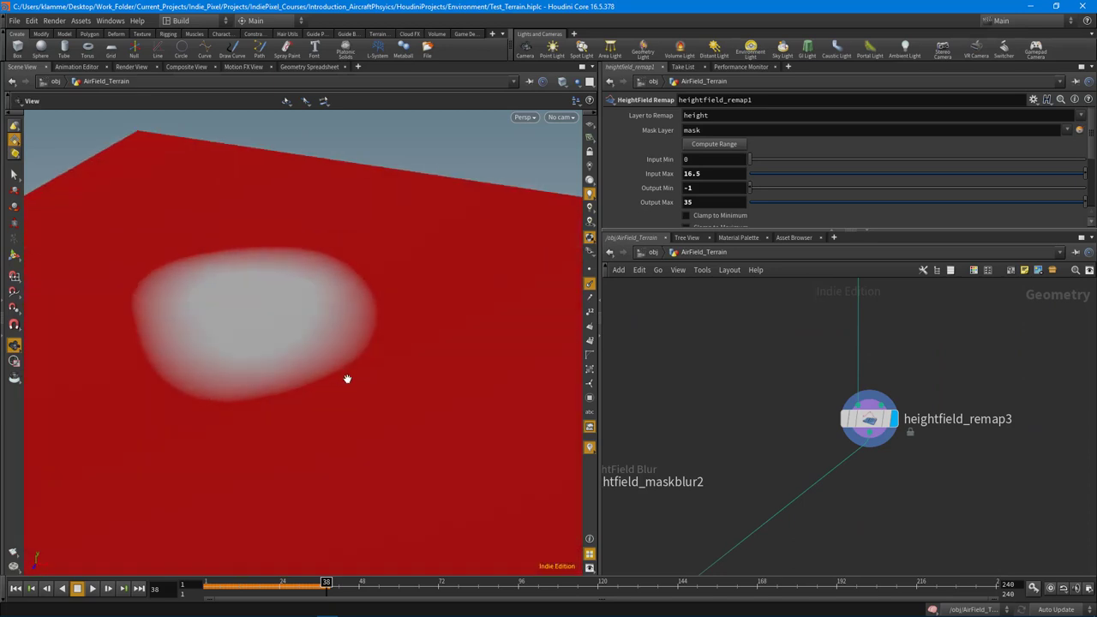
click(843, 418)
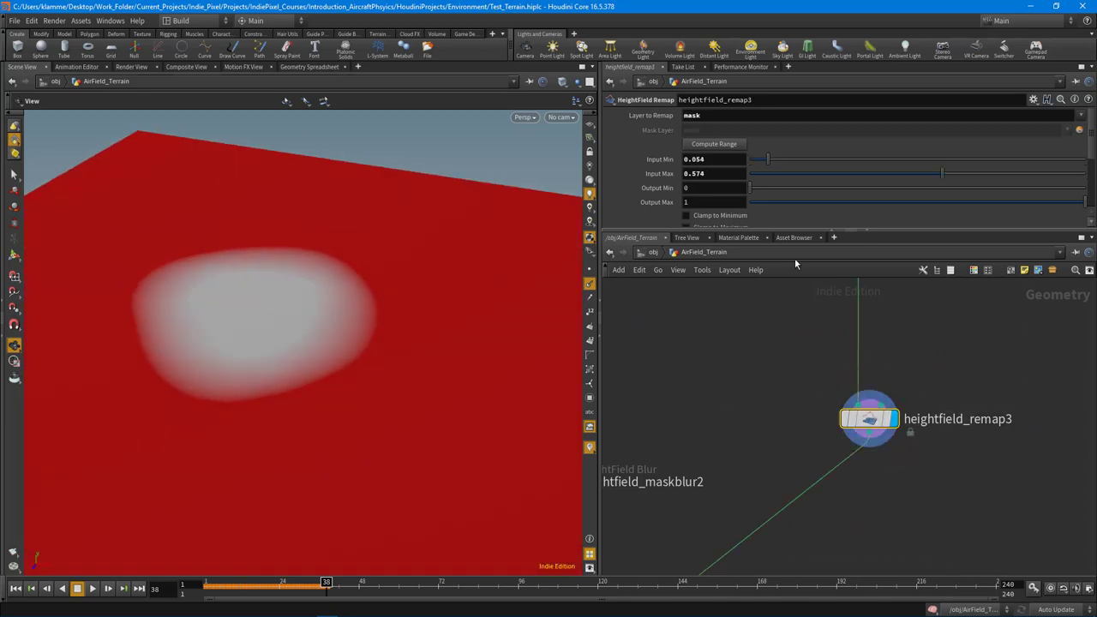
Try an Input Min of 0.06 on heightfield_remap3 and undo the change
drag(704, 115, 663, 123)
click(715, 437)
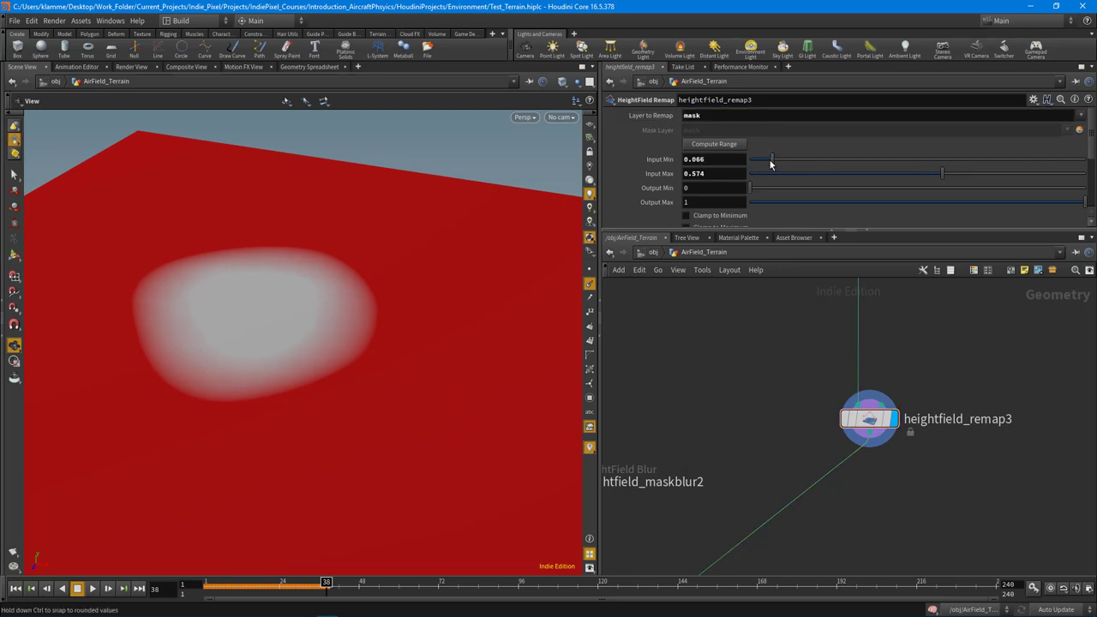
drag(769, 164, 770, 163)
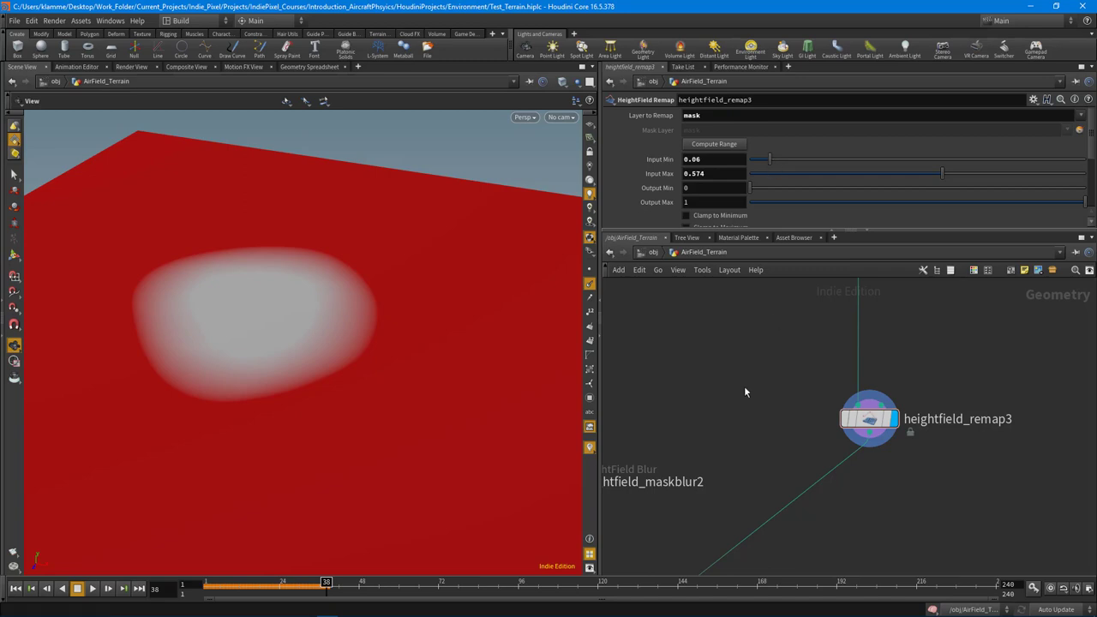
key(ctrl+z)
Move the heightfield_remap3 node down in the network so it sits level with heightfield_remap1
scroll(707, 404, down, 4)
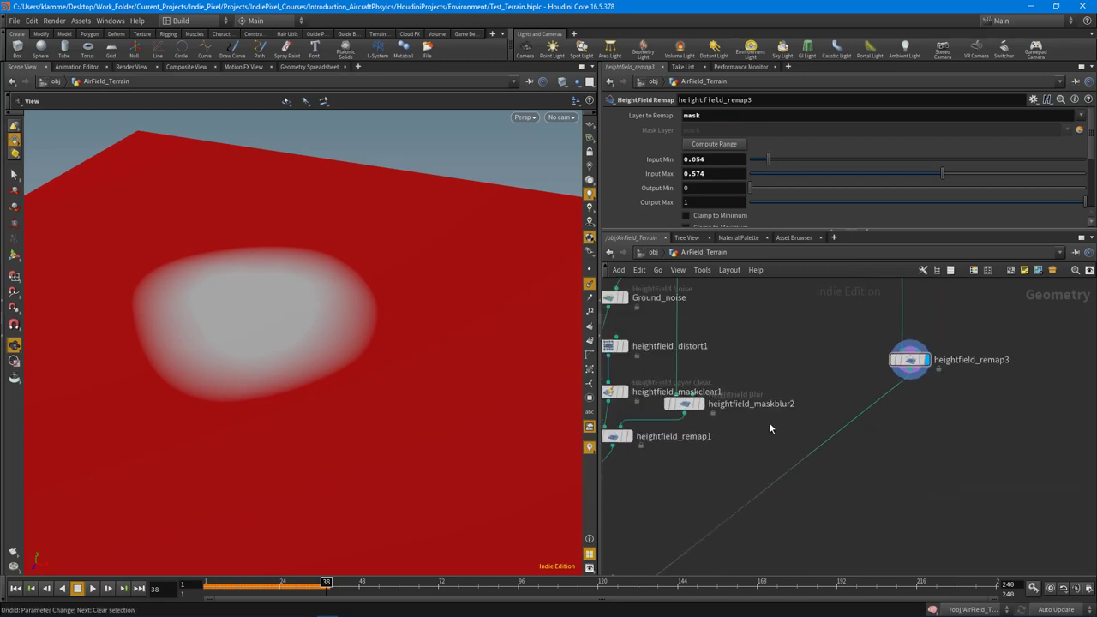
middle_drag(765, 449, 812, 405)
drag(984, 322, 993, 401)
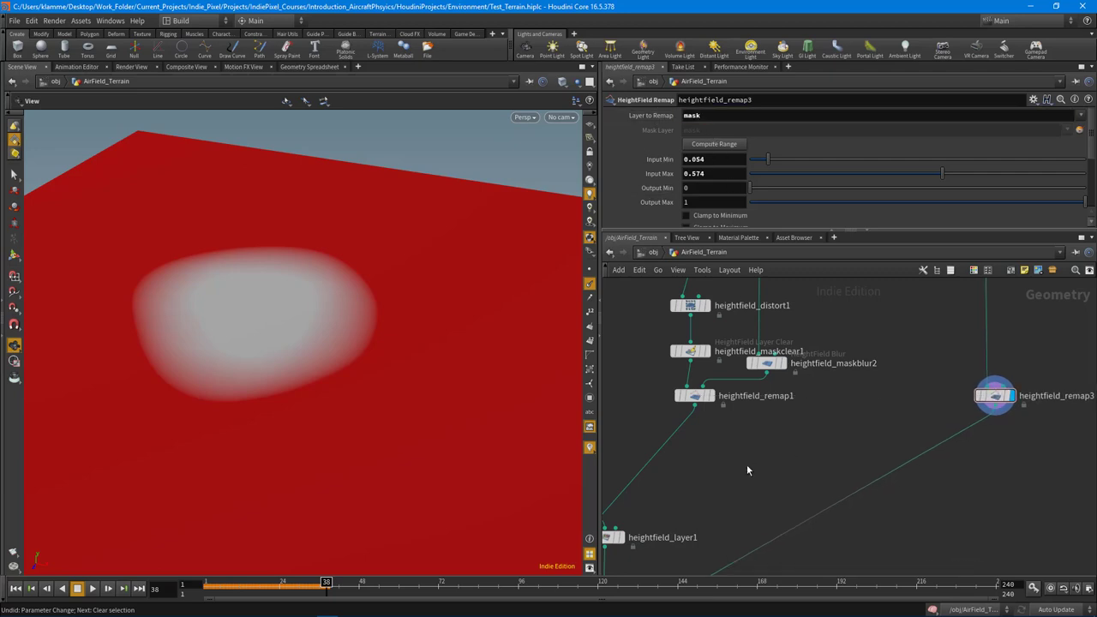
Display and select heightfield_layer1, show its remapping settings and inspect the combined terrain around the flat airfield area
middle_drag(751, 499, 872, 365)
middle_drag(789, 450, 820, 442)
scroll(772, 398, up, 5)
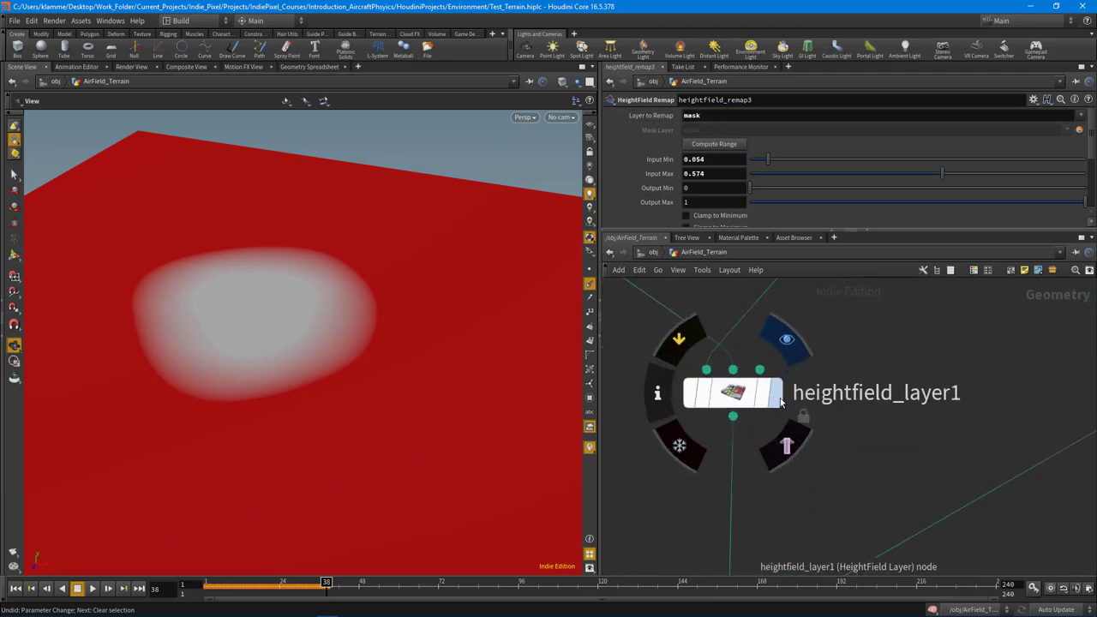
click(728, 395)
click(787, 339)
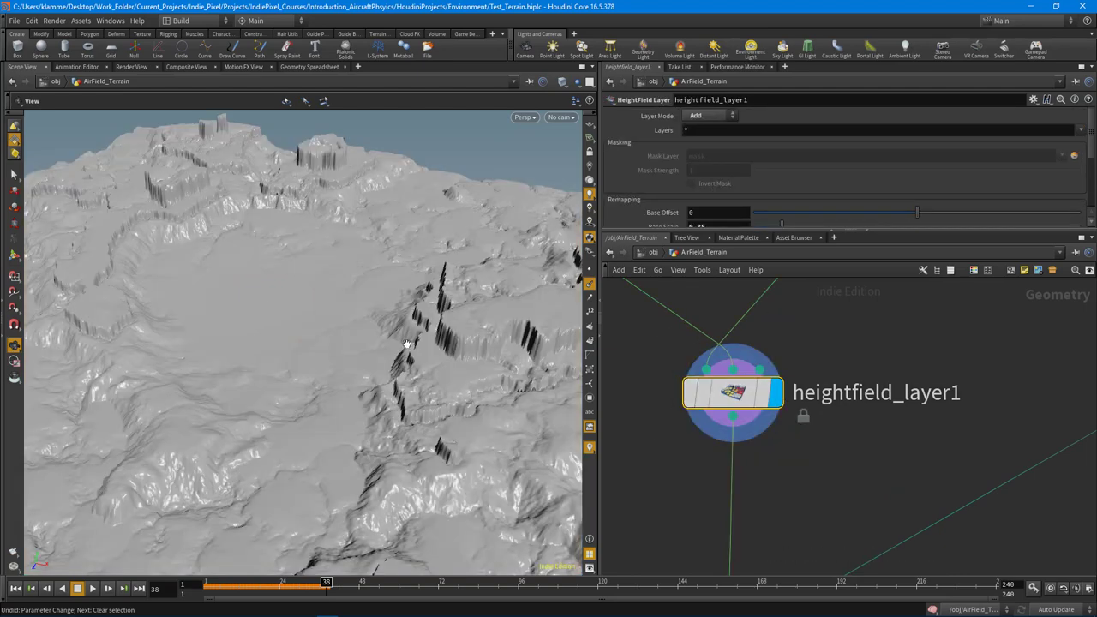
drag(368, 332, 421, 366)
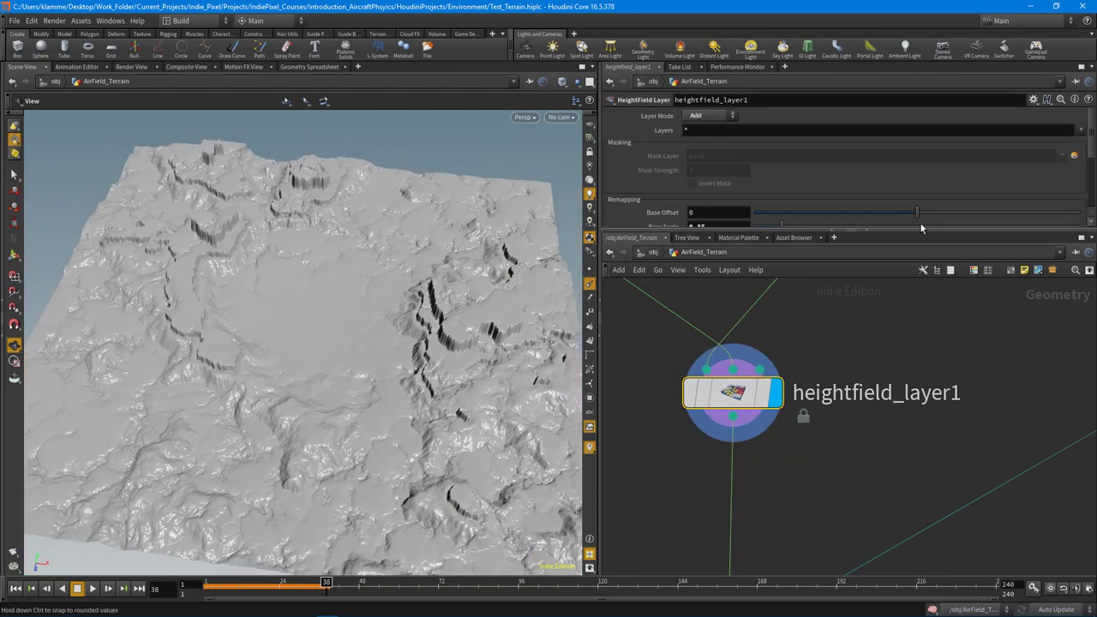
drag(913, 231, 913, 324)
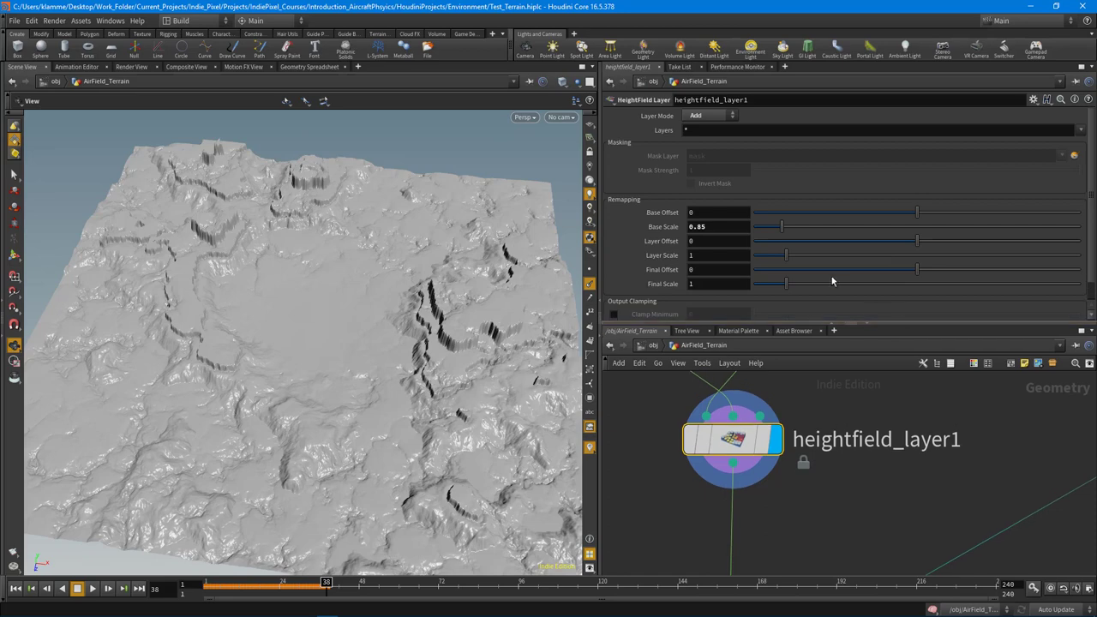
drag(472, 292, 385, 291)
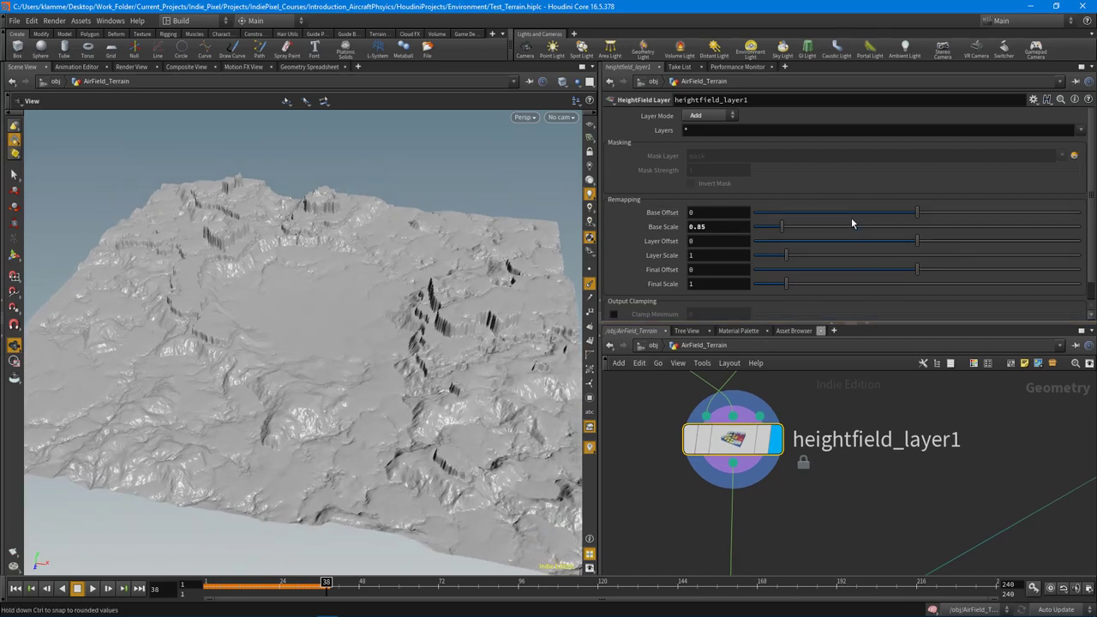
drag(377, 410, 273, 357)
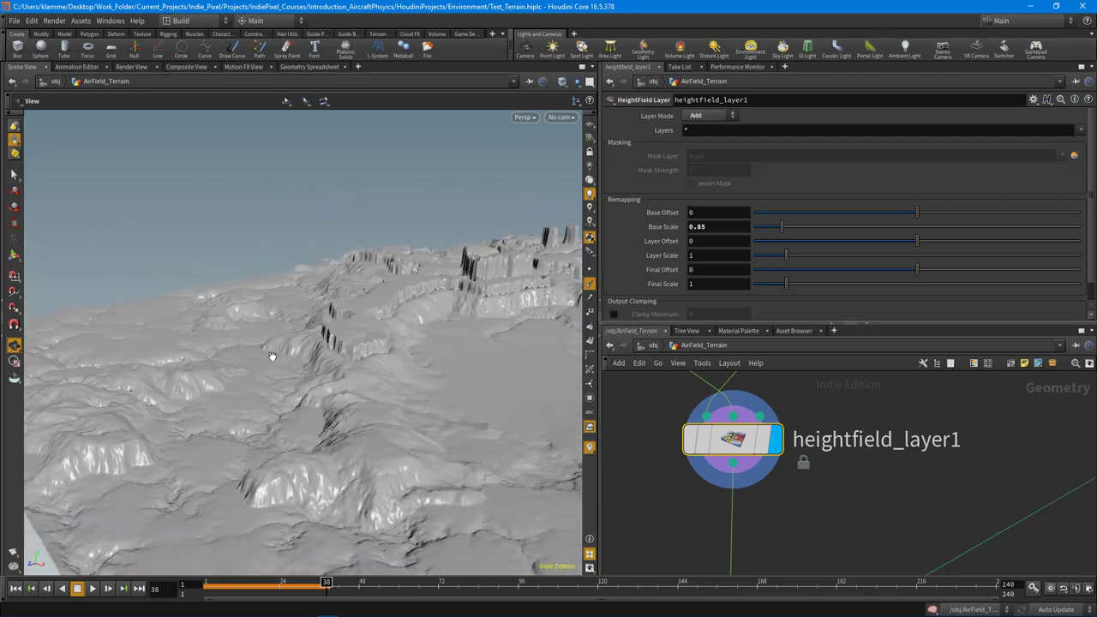
drag(416, 366, 283, 372)
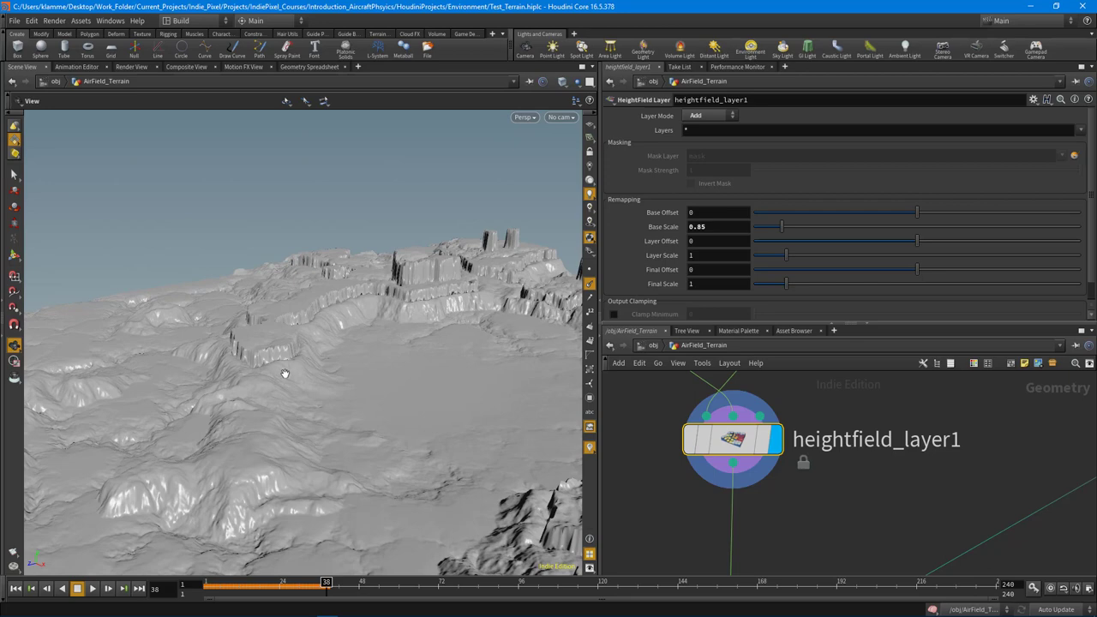
drag(285, 374, 437, 385)
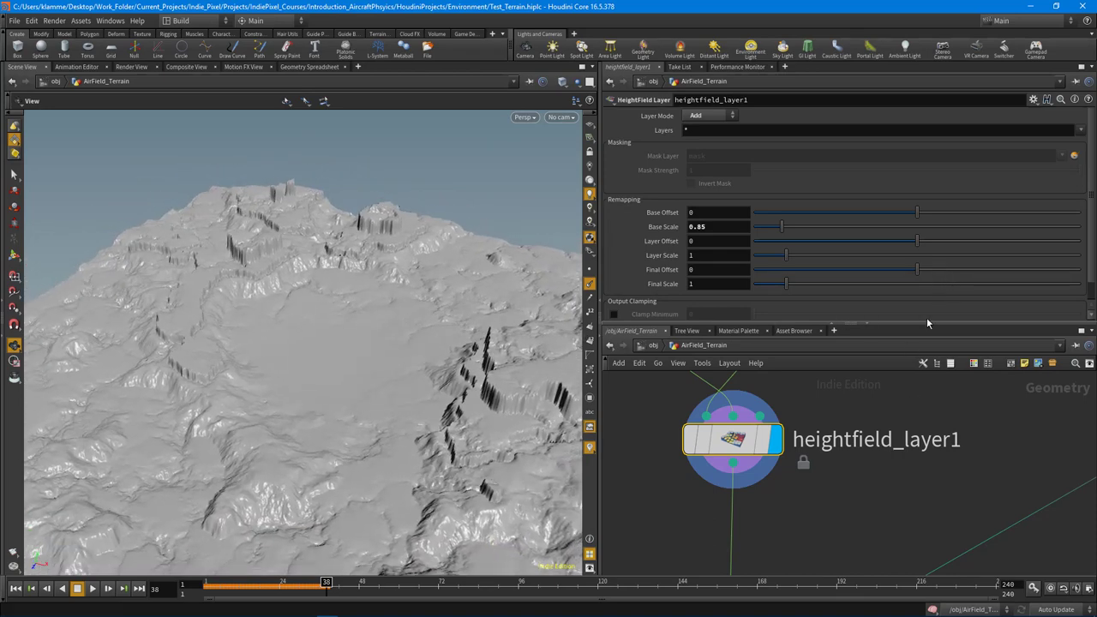
Display and select heightfield_noise2 to show its amplitude and element size settings and its effect on the terrain
drag(916, 321, 913, 235)
scroll(896, 415, down, 3)
middle_drag(883, 441, 872, 340)
scroll(845, 484, up, 2)
click(820, 442)
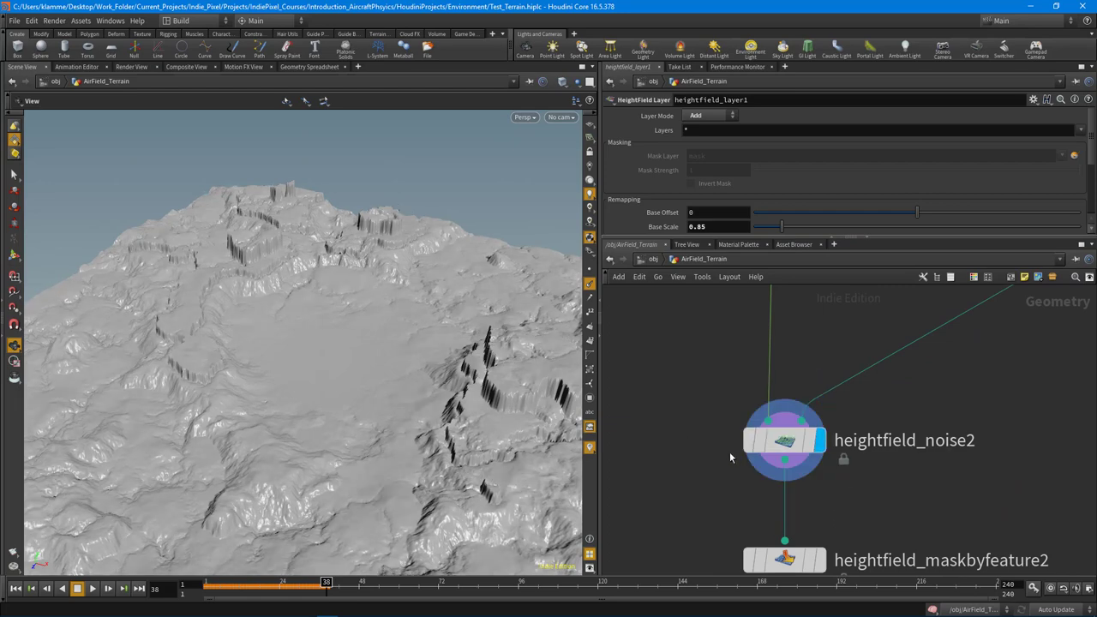
click(788, 444)
drag(318, 380, 386, 380)
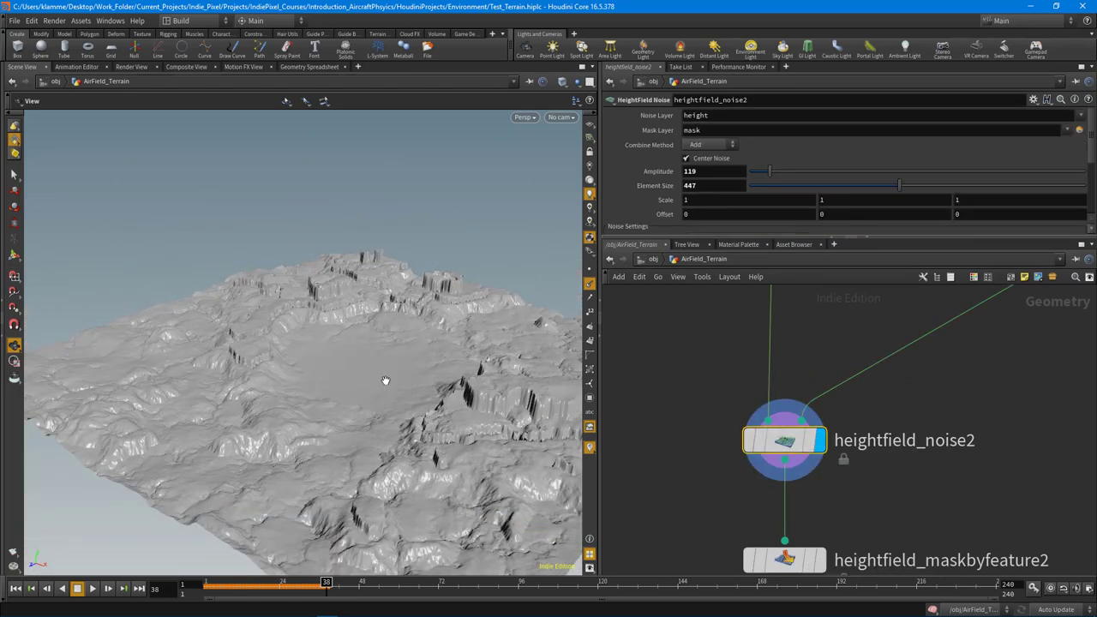
Compare the terrain of heightfield_layer1 with that of heightfield_noise2, and return the display to heightfield_noise2
middle_drag(773, 371, 777, 499)
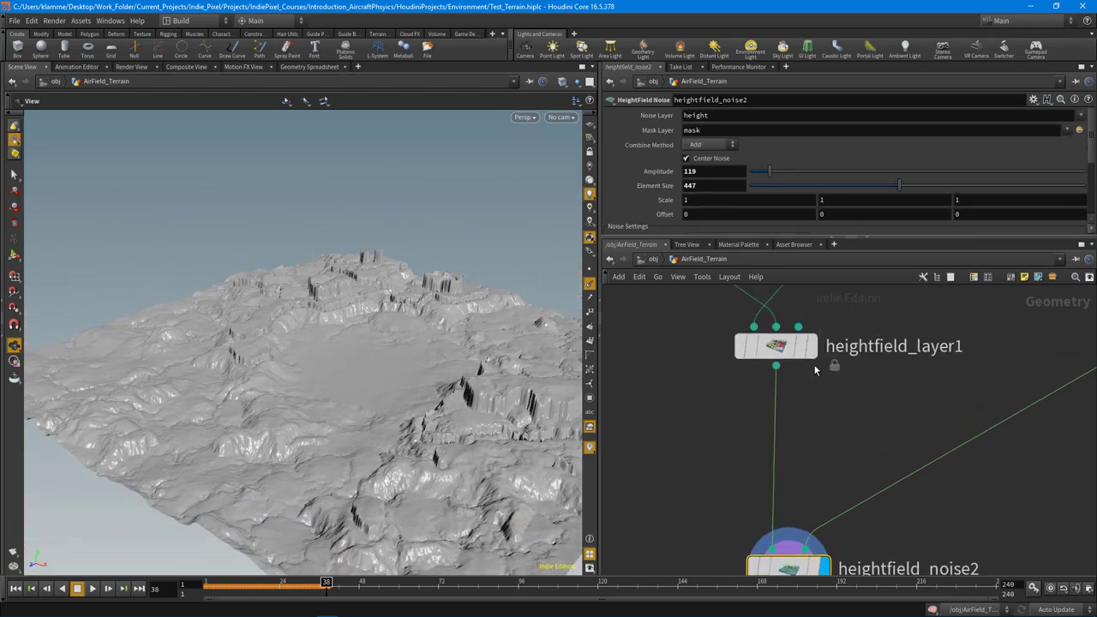
click(811, 346)
drag(403, 394, 445, 397)
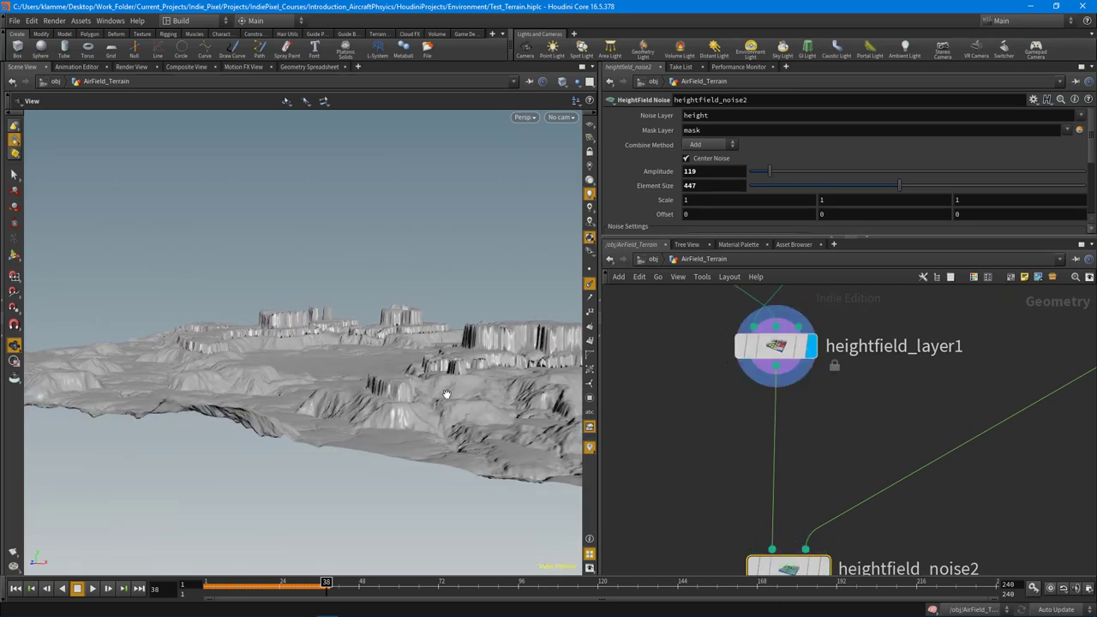
middle_drag(844, 367, 842, 435)
drag(429, 381, 364, 392)
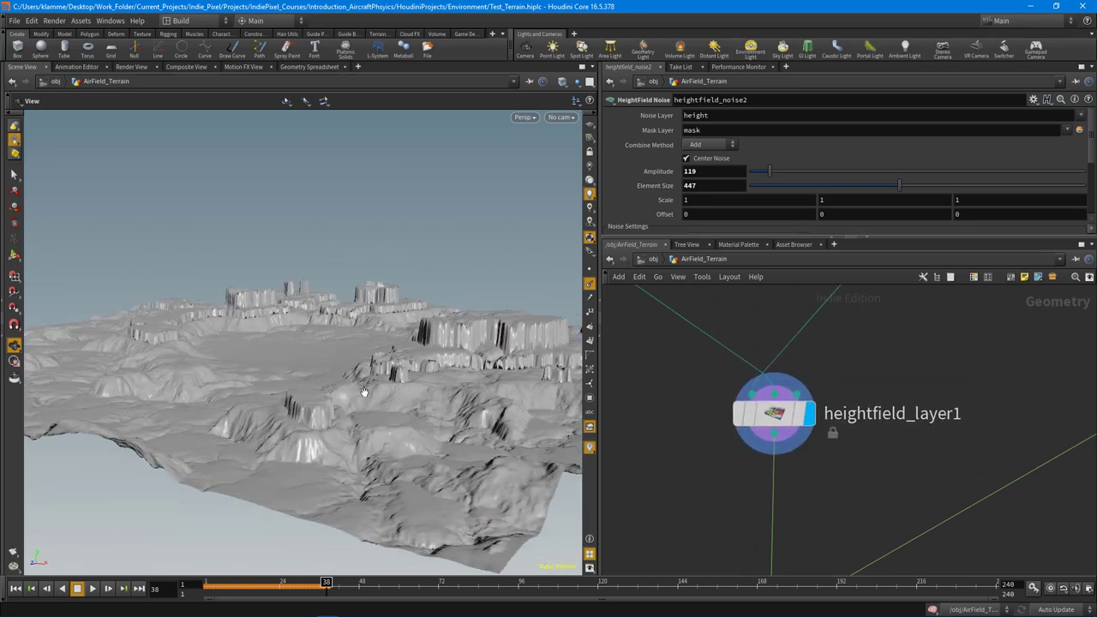
drag(128, 427, 434, 401)
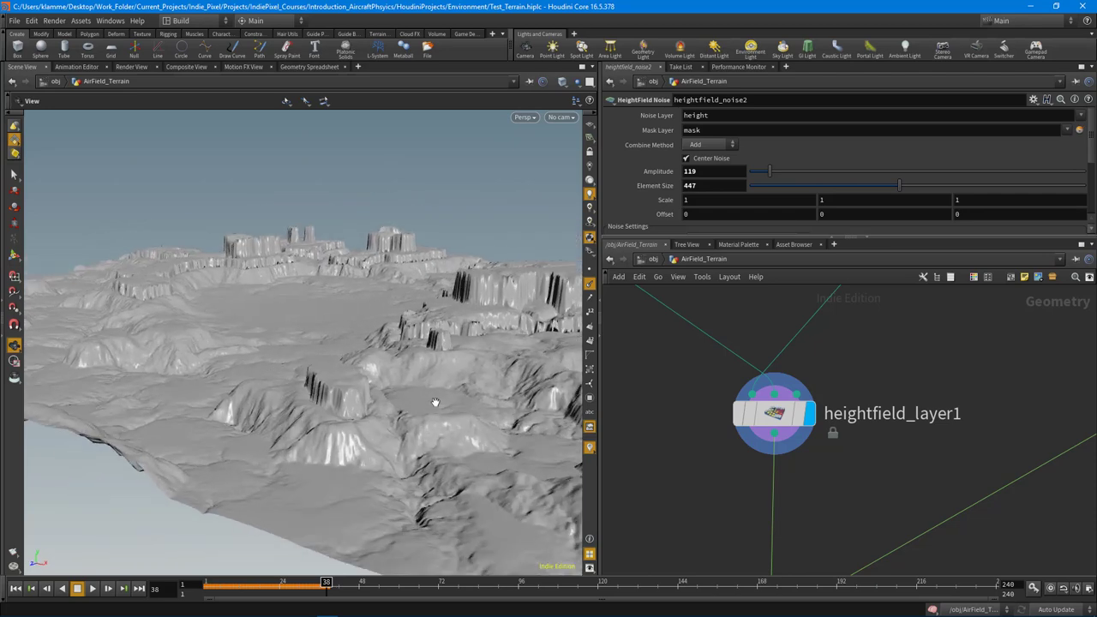
middle_drag(830, 524, 829, 407)
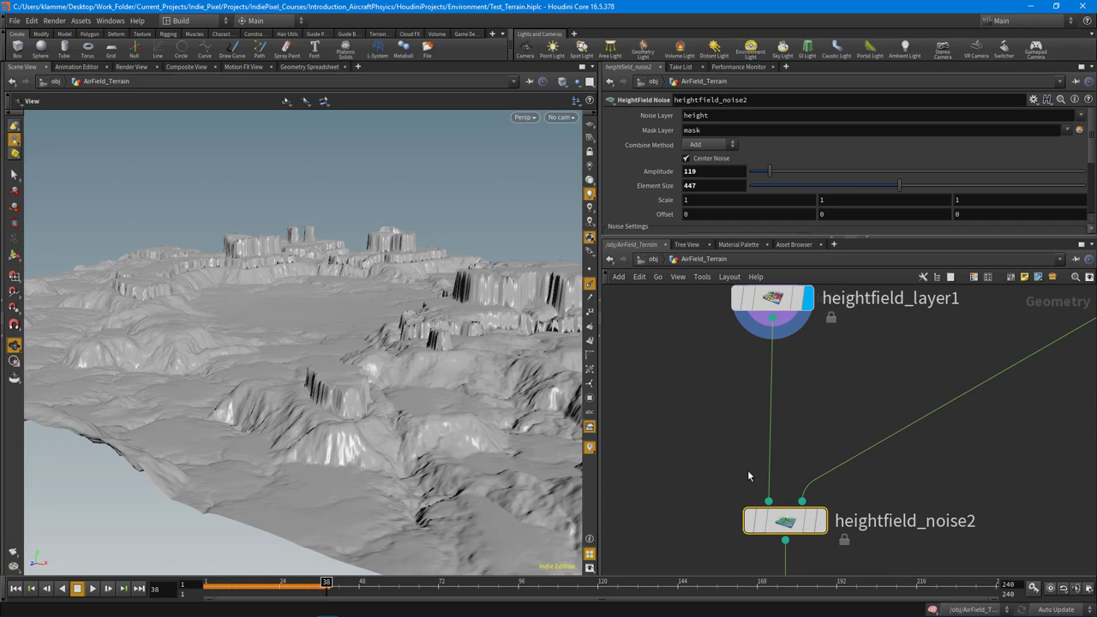
click(818, 519)
drag(198, 336, 131, 324)
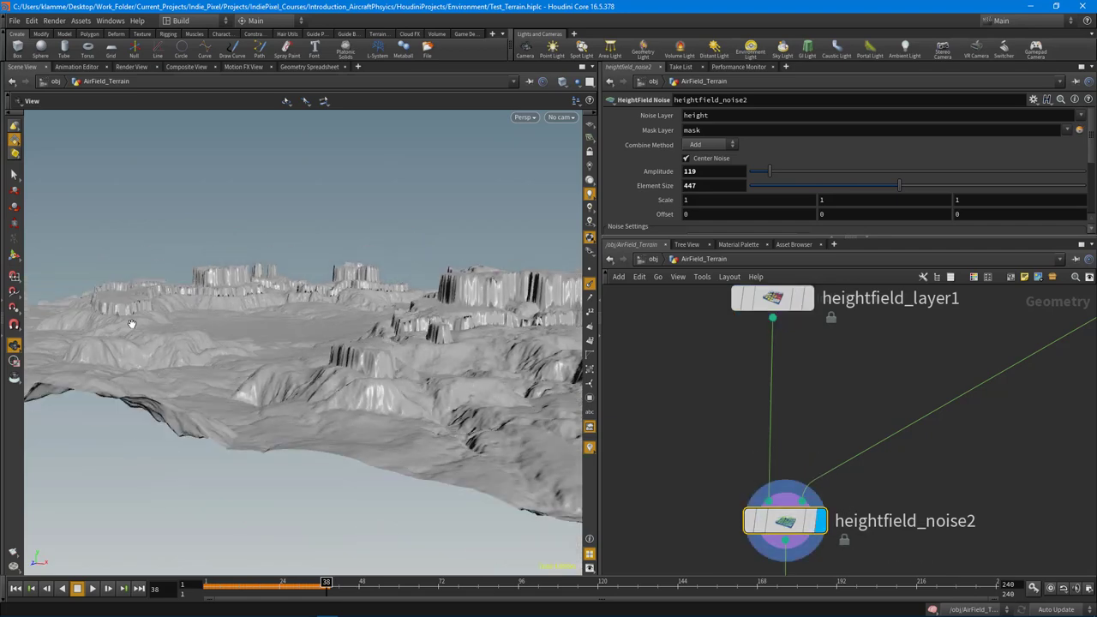
click(808, 298)
drag(250, 326, 456, 304)
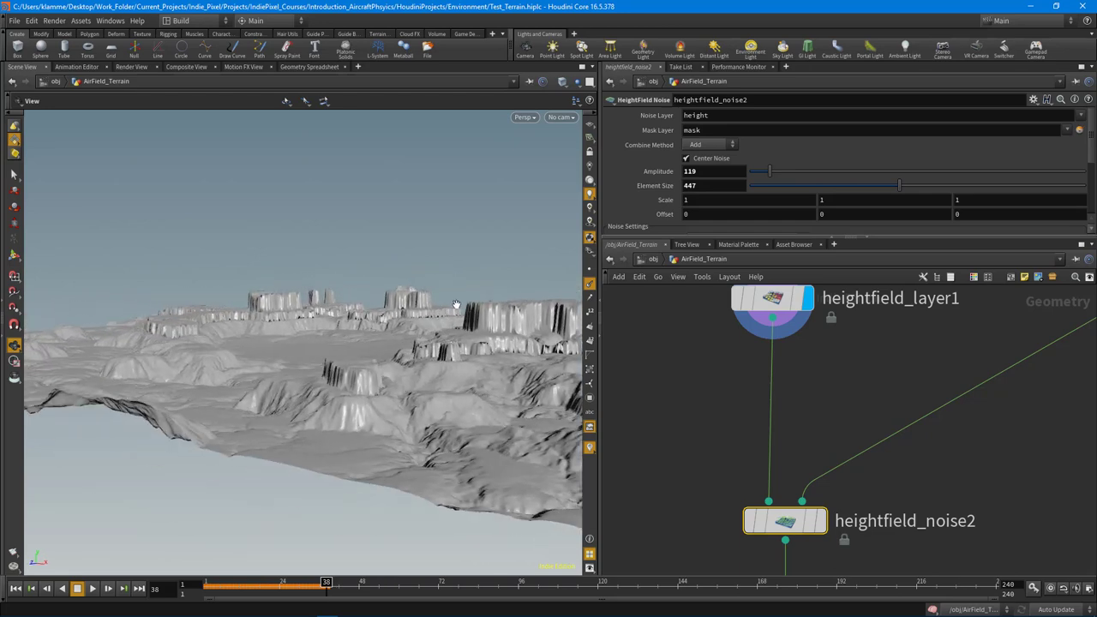
click(820, 521)
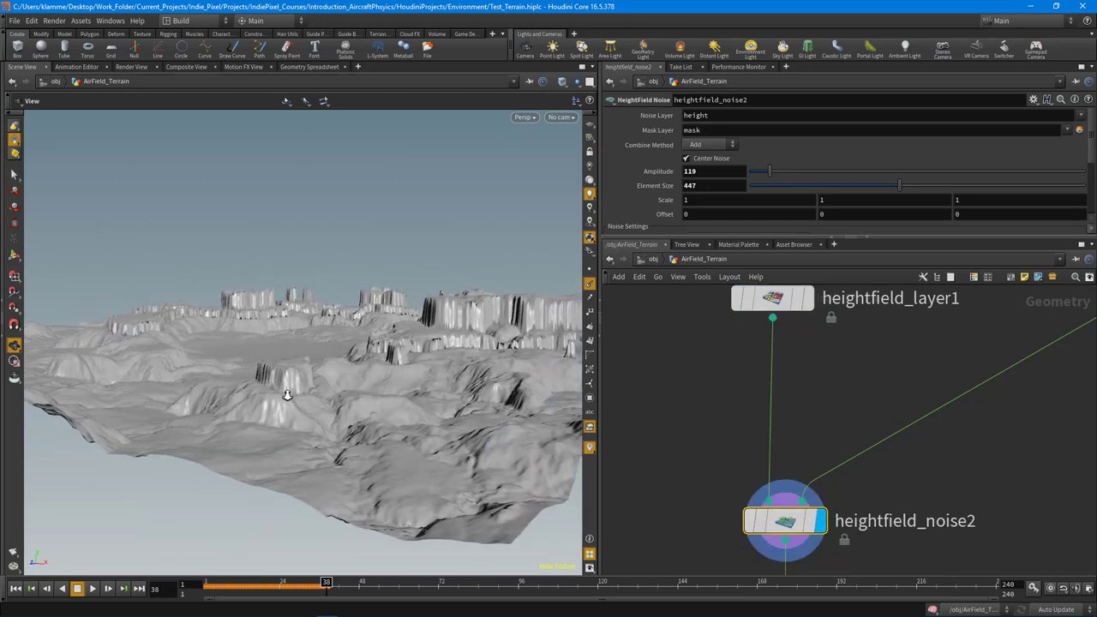
Move the heightfield_noise2 node slightly closer to heightfield_layer1 and reveal its Noise Settings while inspecting the ground detail
drag(781, 524, 787, 480)
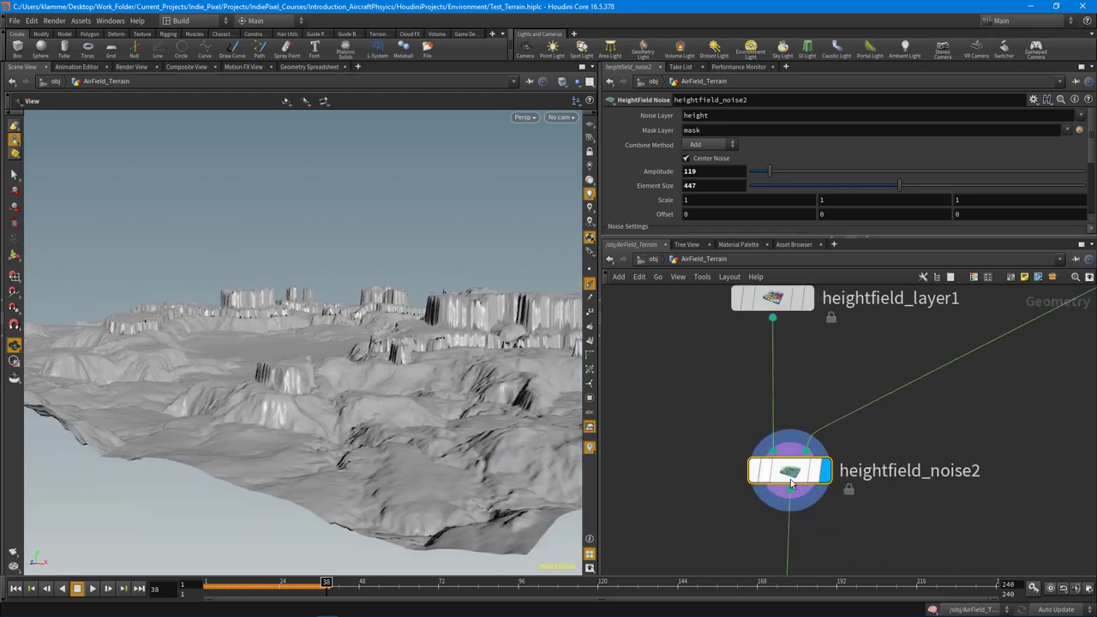
middle_drag(913, 514, 906, 482)
drag(375, 300, 326, 346)
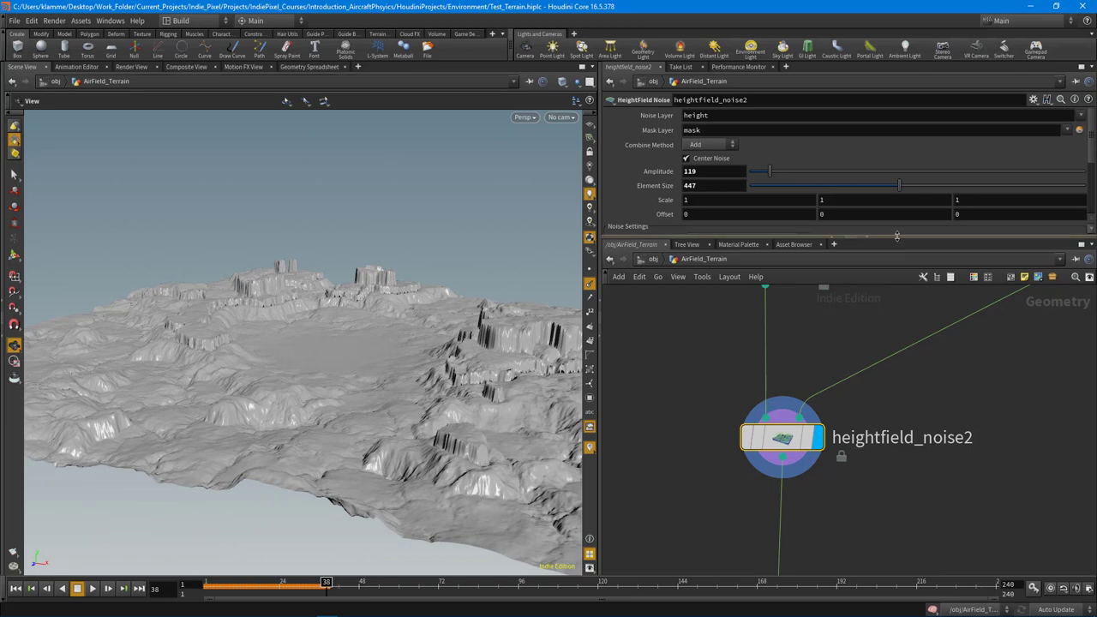
drag(900, 239, 898, 341)
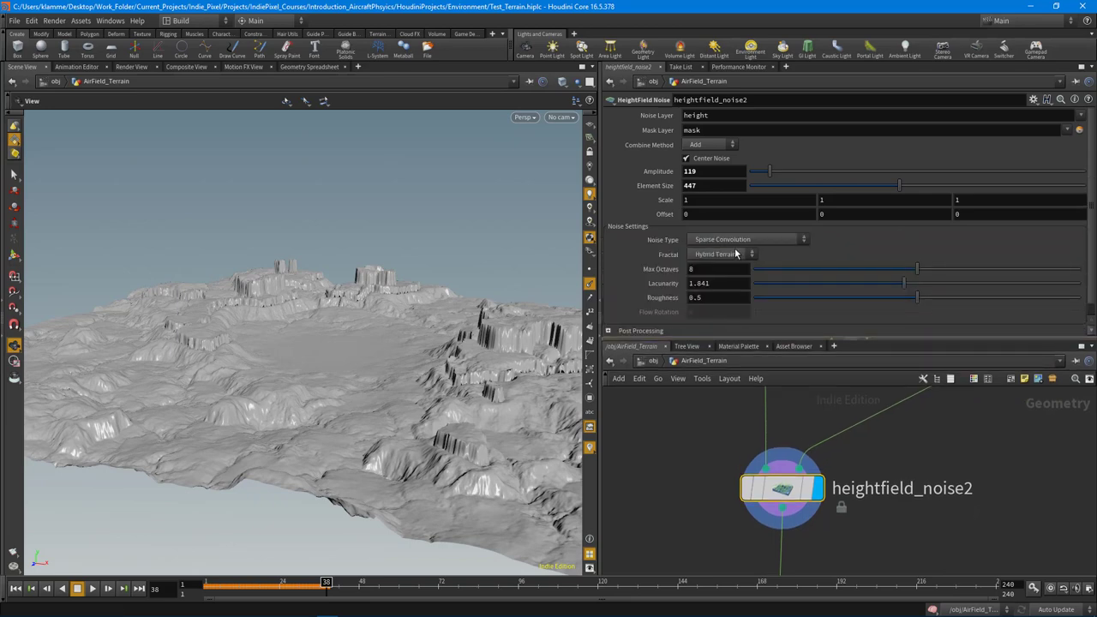
click(707, 185)
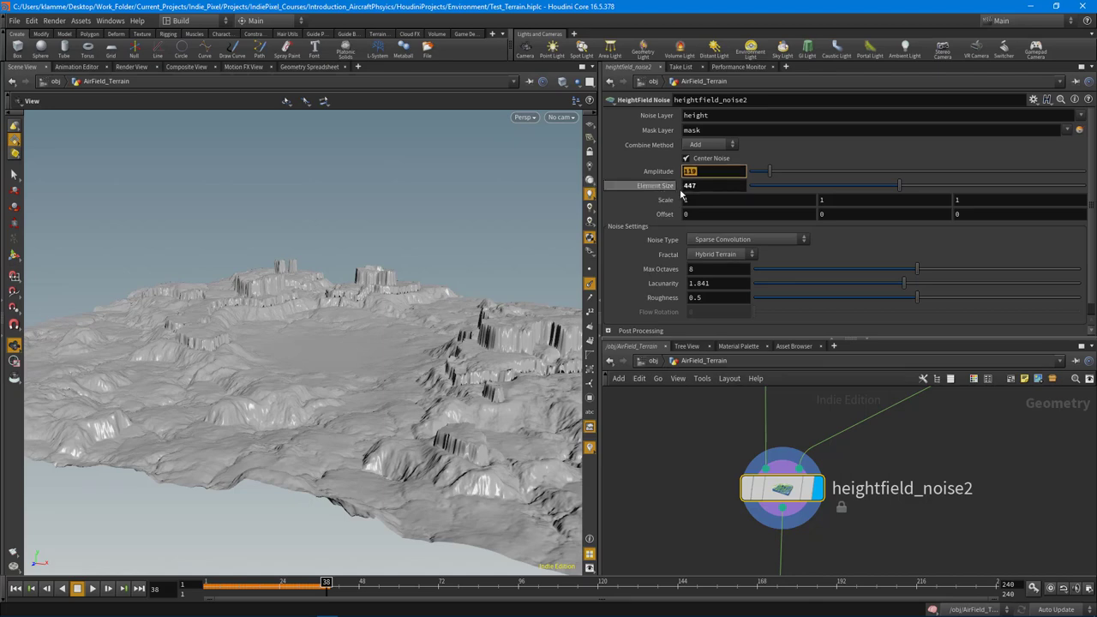
mouse_move(309, 377)
mouse_down()
mouse_move(288, 373)
mouse_move(334, 406)
mouse_move(180, 399)
mouse_move(157, 385)
mouse_move(429, 360)
mouse_move(304, 380)
mouse_up()
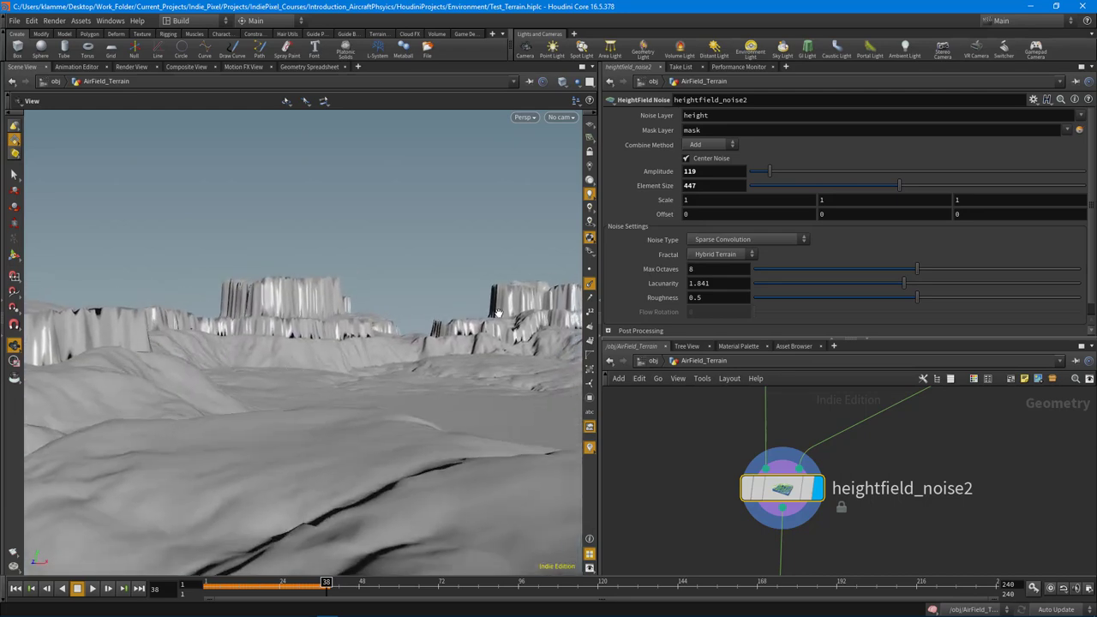
drag(497, 314, 300, 368)
Display and select heightfield_maskbyfeature2 to show its slope mask, slope angle settings and slope ramp
drag(882, 339, 882, 255)
scroll(913, 489, down, 1)
middle_drag(913, 509, 907, 419)
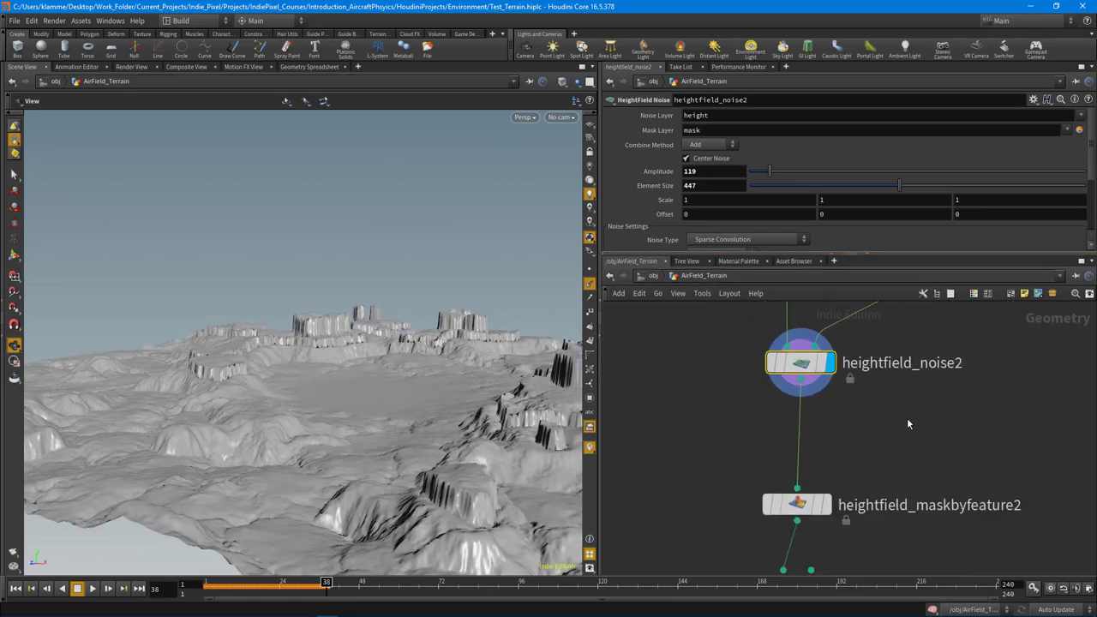
middle_drag(887, 525, 888, 434)
drag(388, 403, 411, 410)
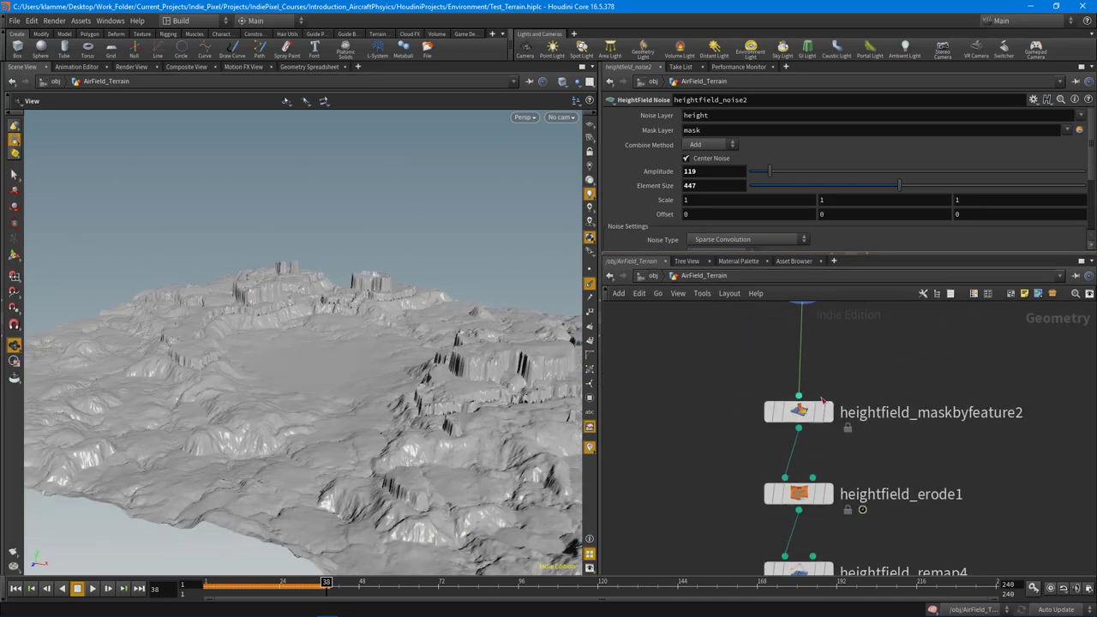
click(796, 413)
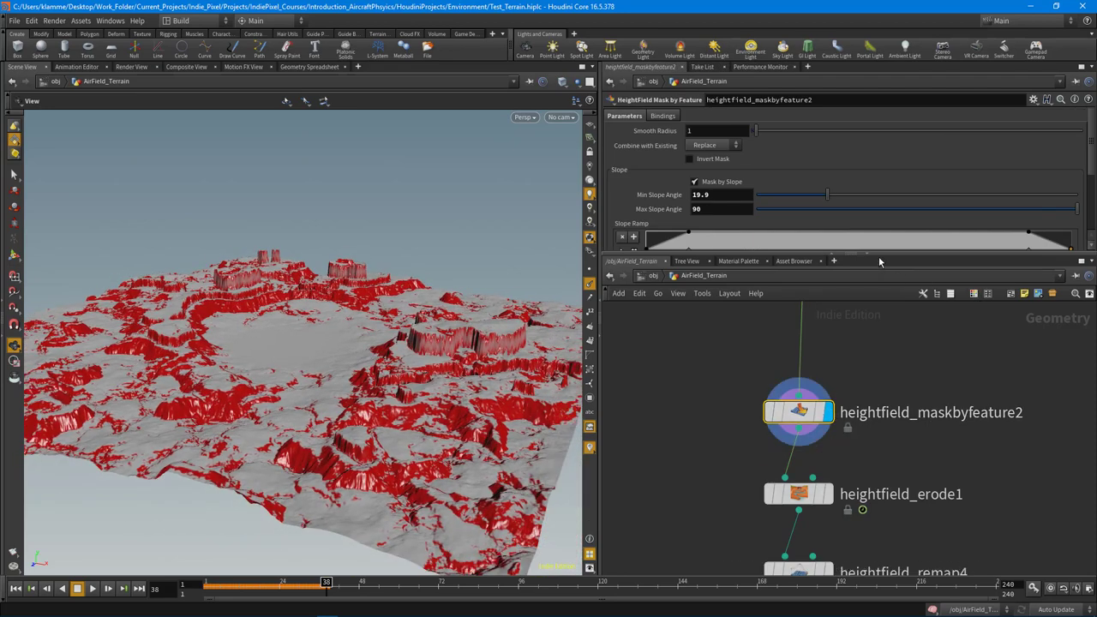
drag(878, 256, 878, 320)
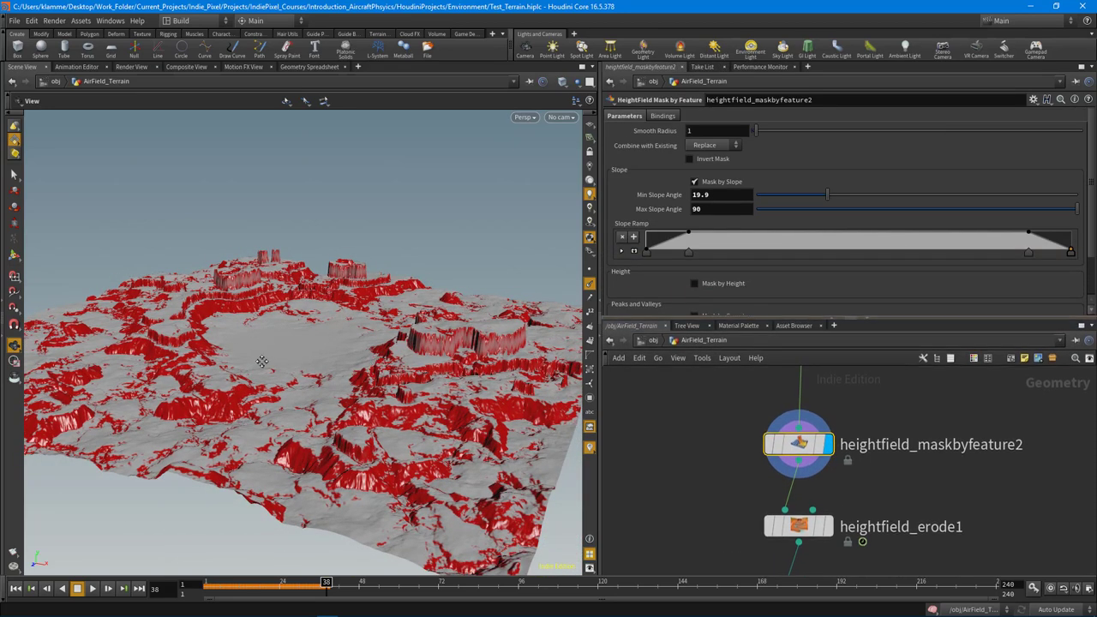
Examine up close how the slope mask covers the cliffs and steep ground around the airfield
middle_drag(262, 360, 176, 351)
right_drag(175, 351, 281, 307)
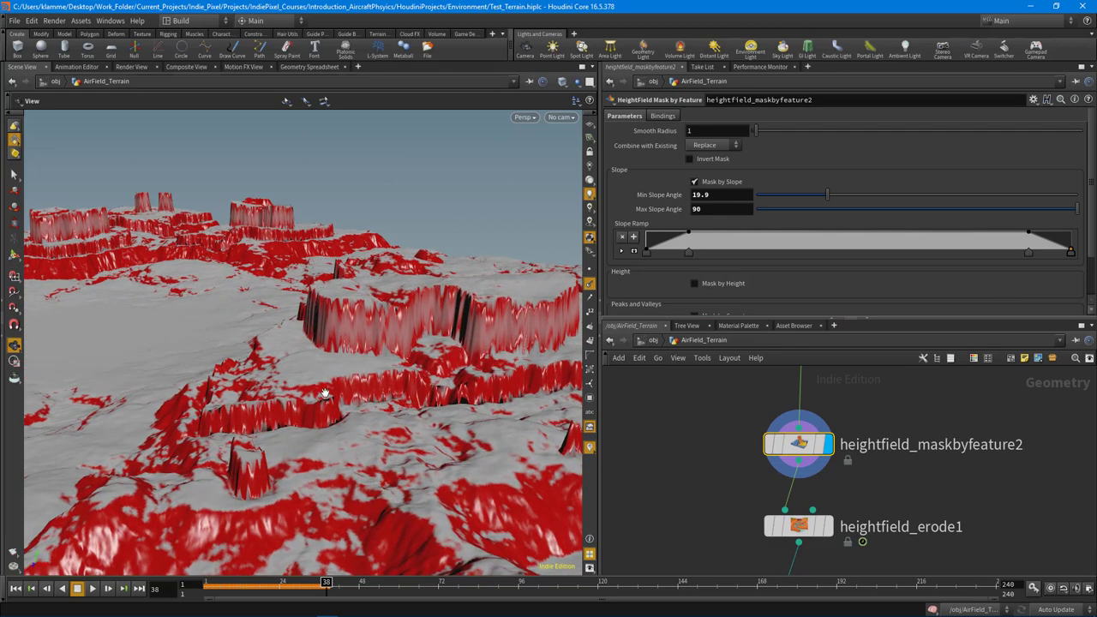
drag(331, 404, 328, 392)
right_drag(328, 392, 463, 319)
drag(463, 319, 425, 294)
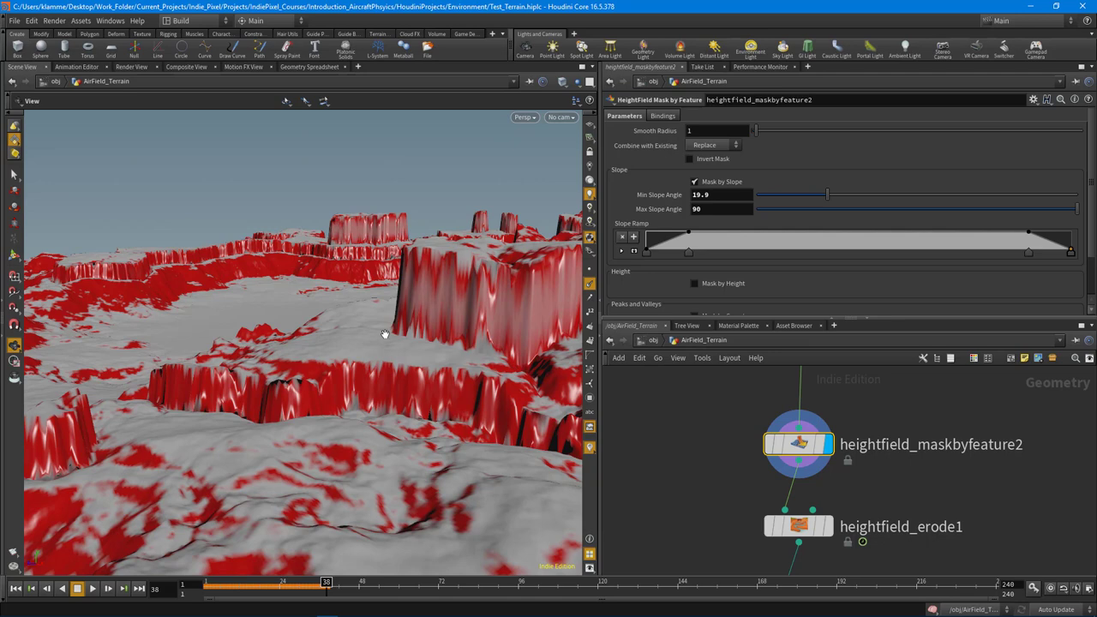
drag(392, 332, 446, 255)
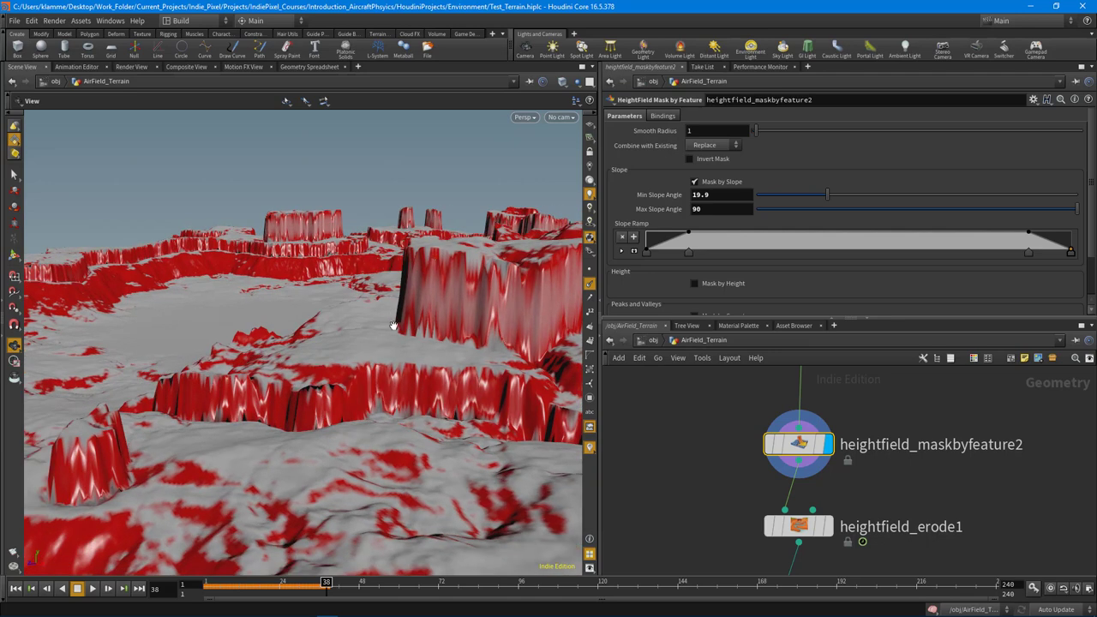
drag(393, 326, 235, 405)
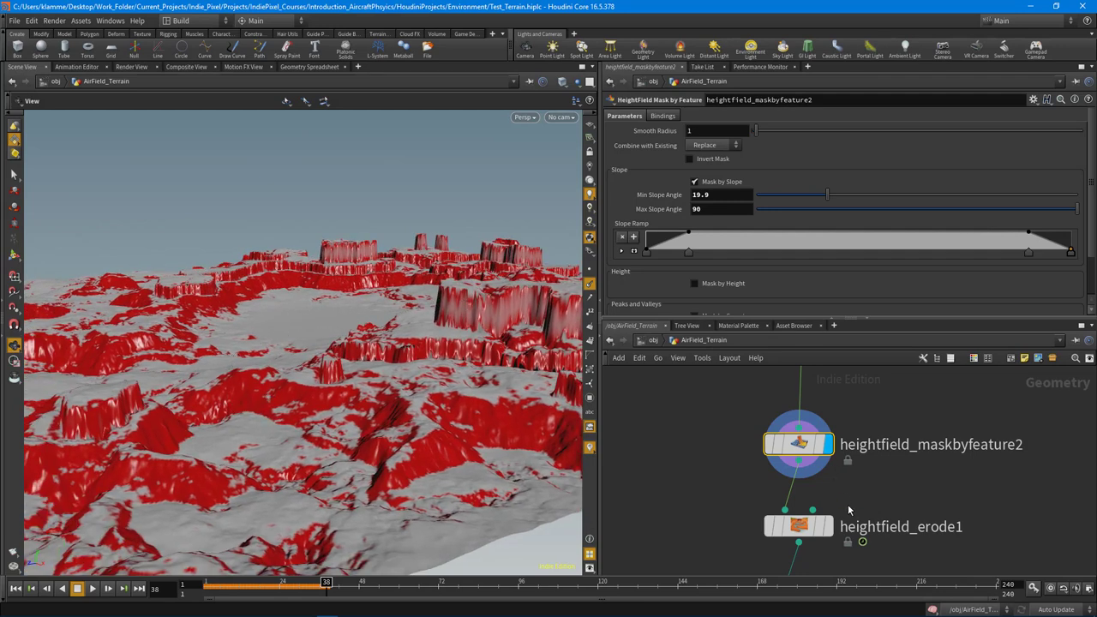
Display and select heightfield_erode1 and show its Erosion settings, including the hydro and thermal values
click(827, 526)
click(812, 529)
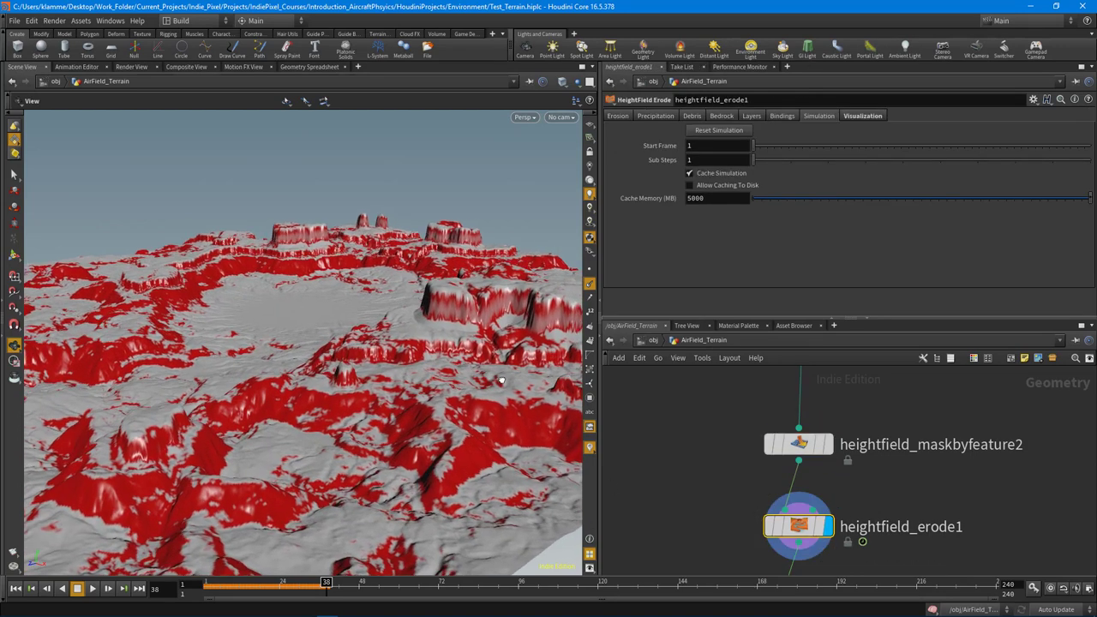
drag(884, 318, 884, 339)
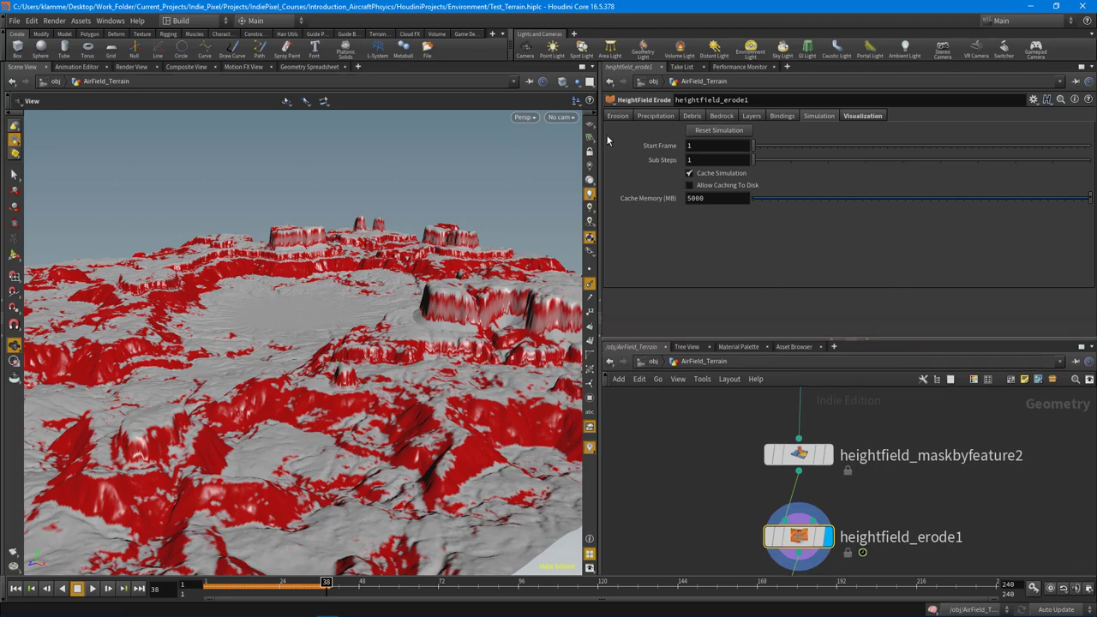
click(617, 116)
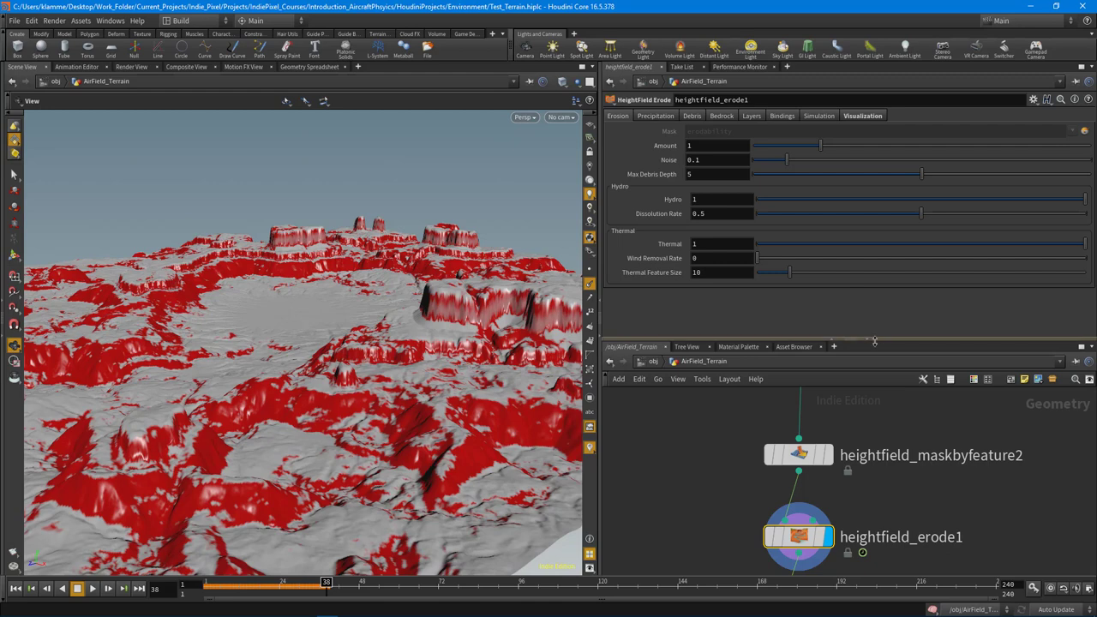
drag(878, 339, 875, 322)
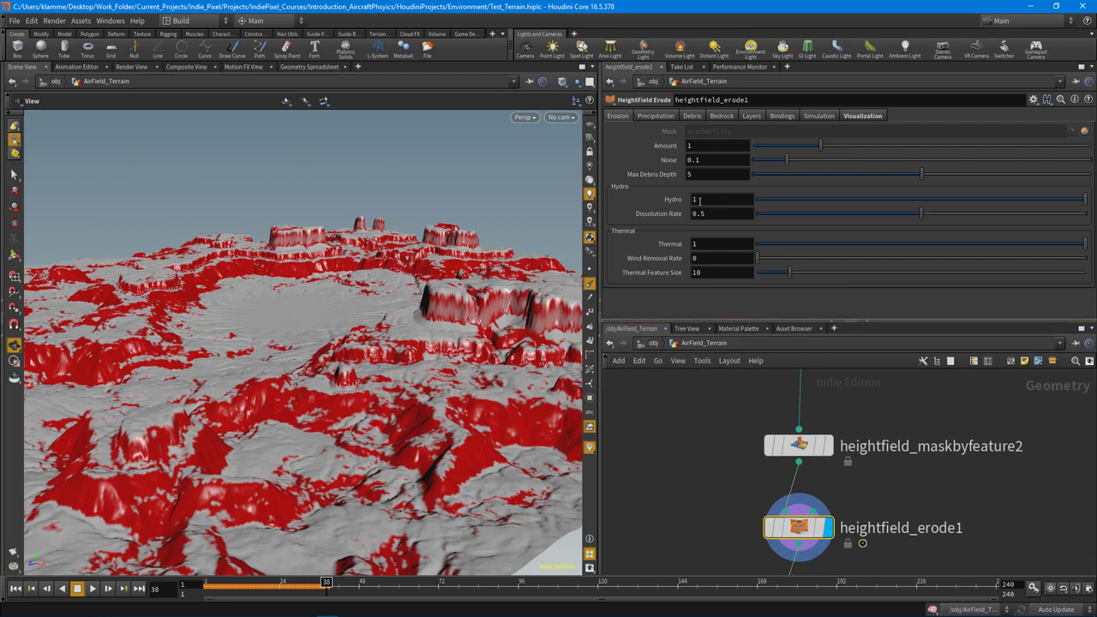
Review the Precipitation, Debris and Bedrock settings of heightfield_erode1
click(668, 119)
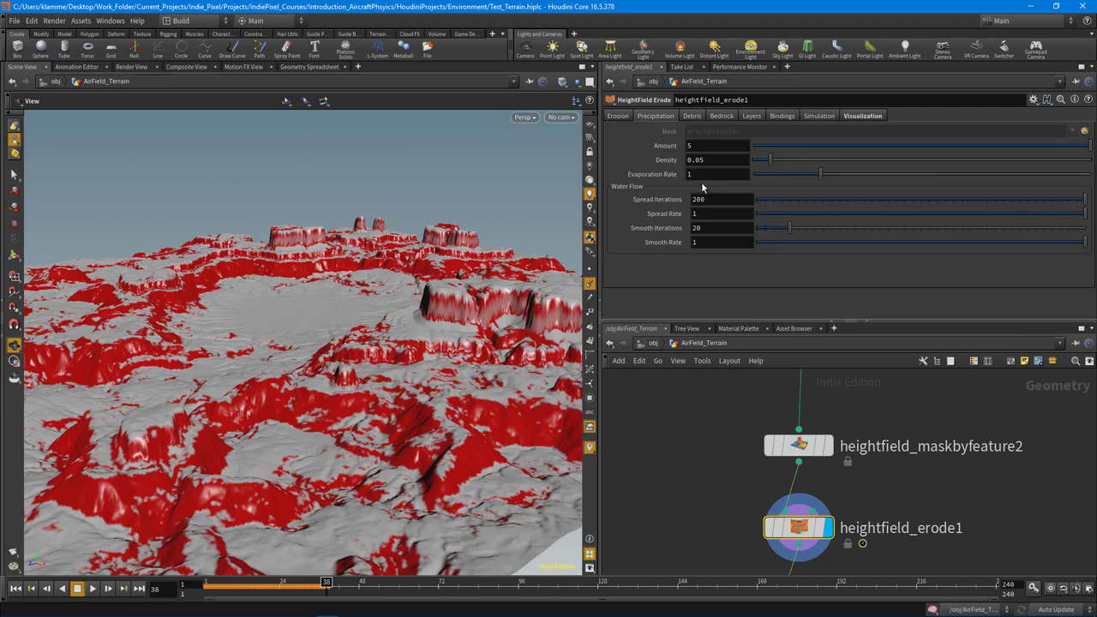
click(695, 117)
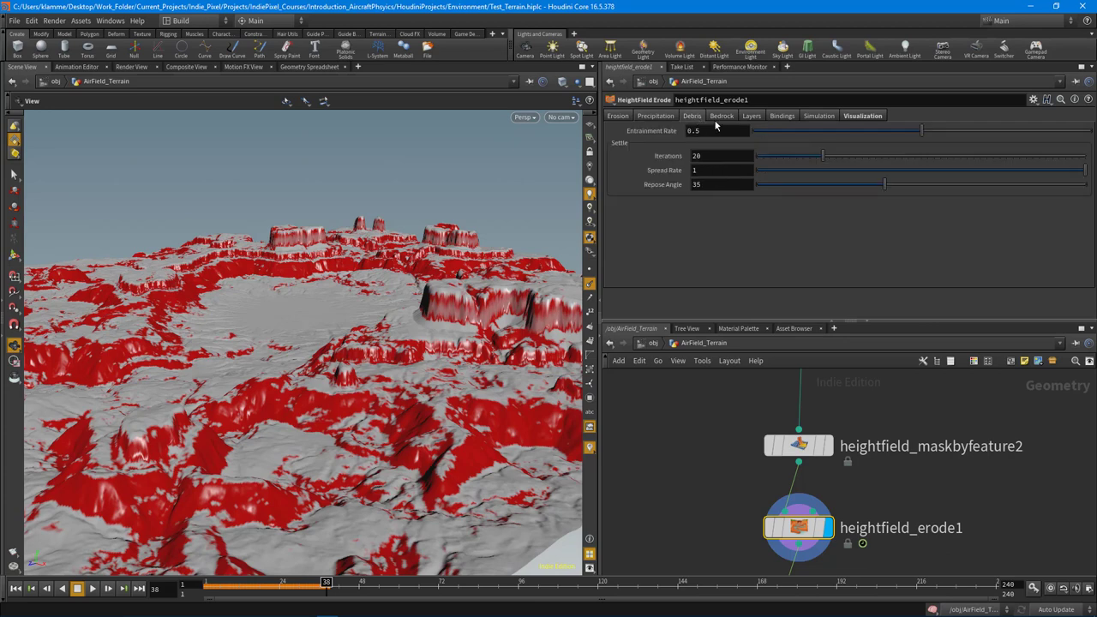
click(724, 123)
click(689, 120)
click(721, 125)
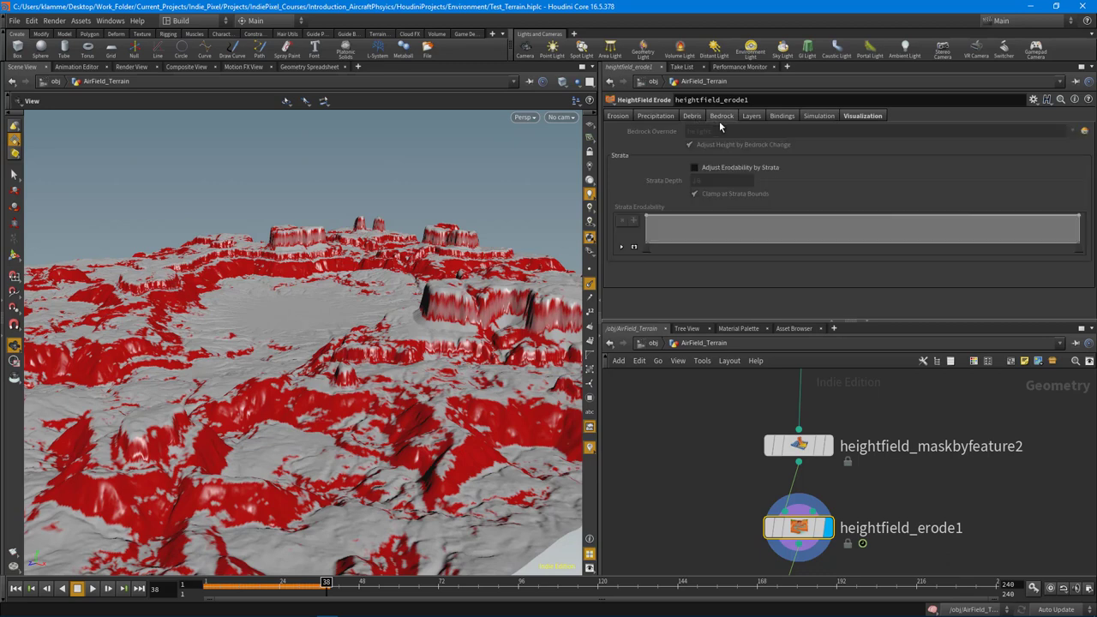
click(691, 120)
click(720, 120)
click(658, 117)
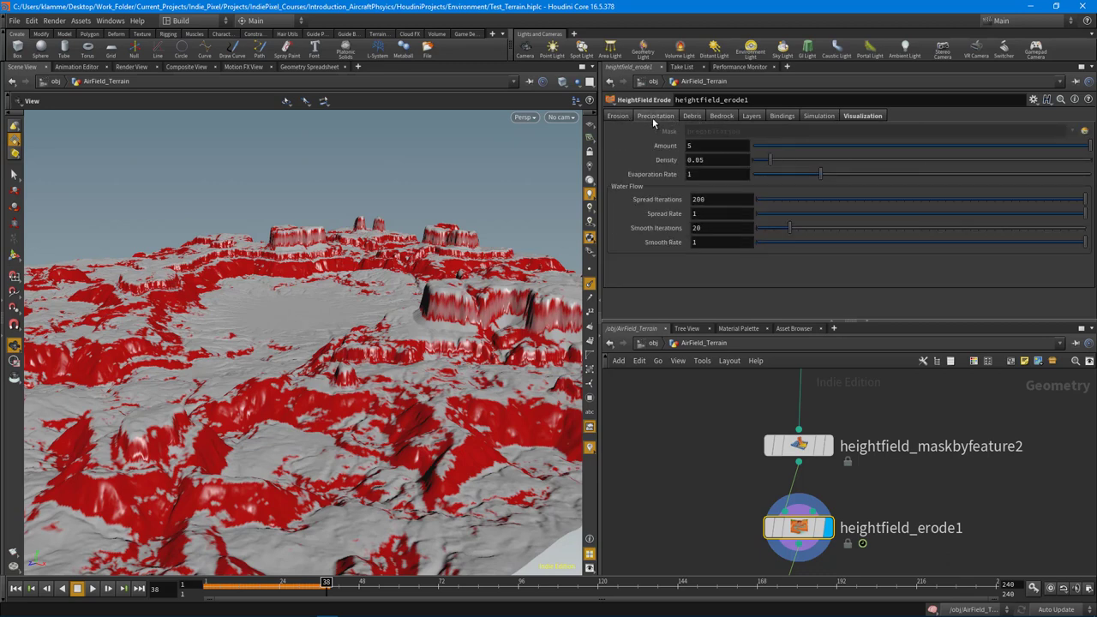
Revisit the Erosion, Precipitation and Debris settings of heightfield_erode1, ending on its Visualization settings, and enlarge the network view
click(620, 119)
click(639, 117)
click(627, 119)
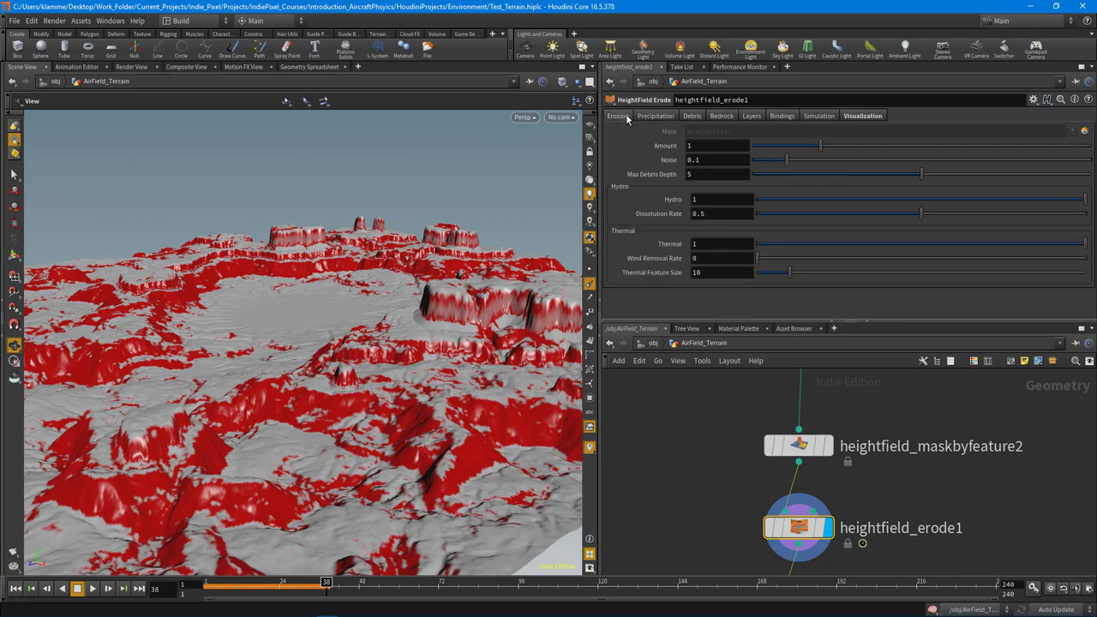
click(649, 119)
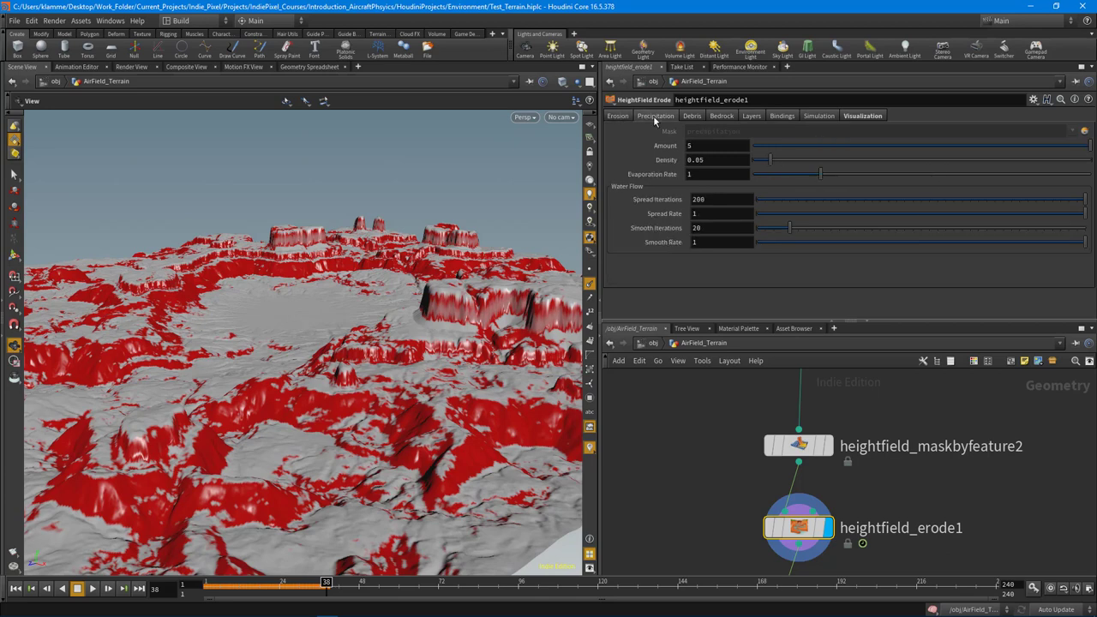
click(624, 116)
click(656, 117)
click(695, 121)
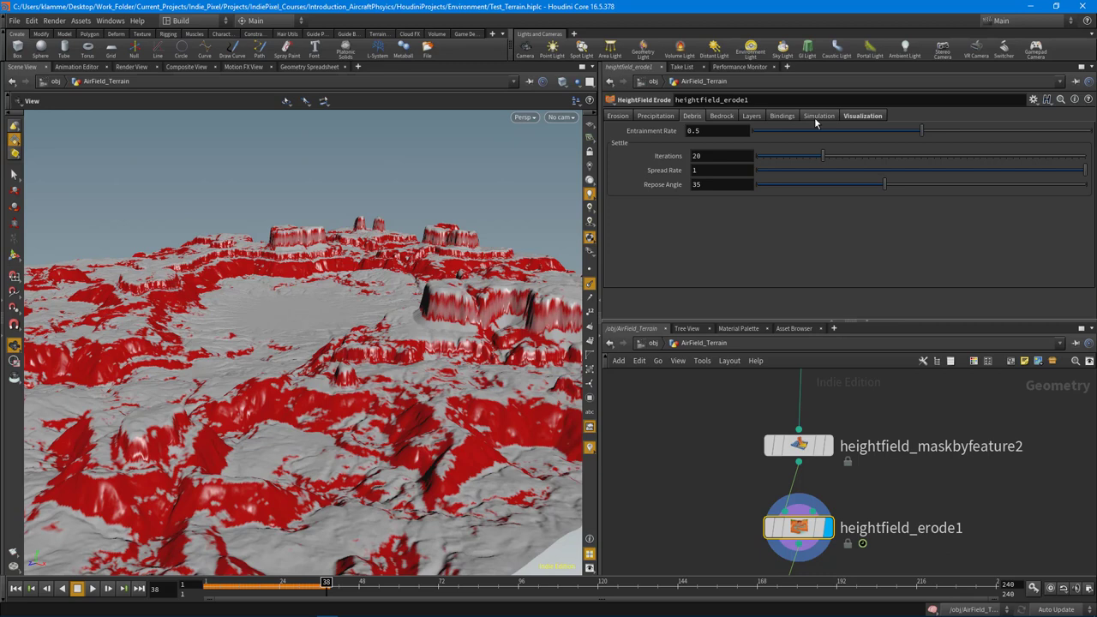
click(852, 118)
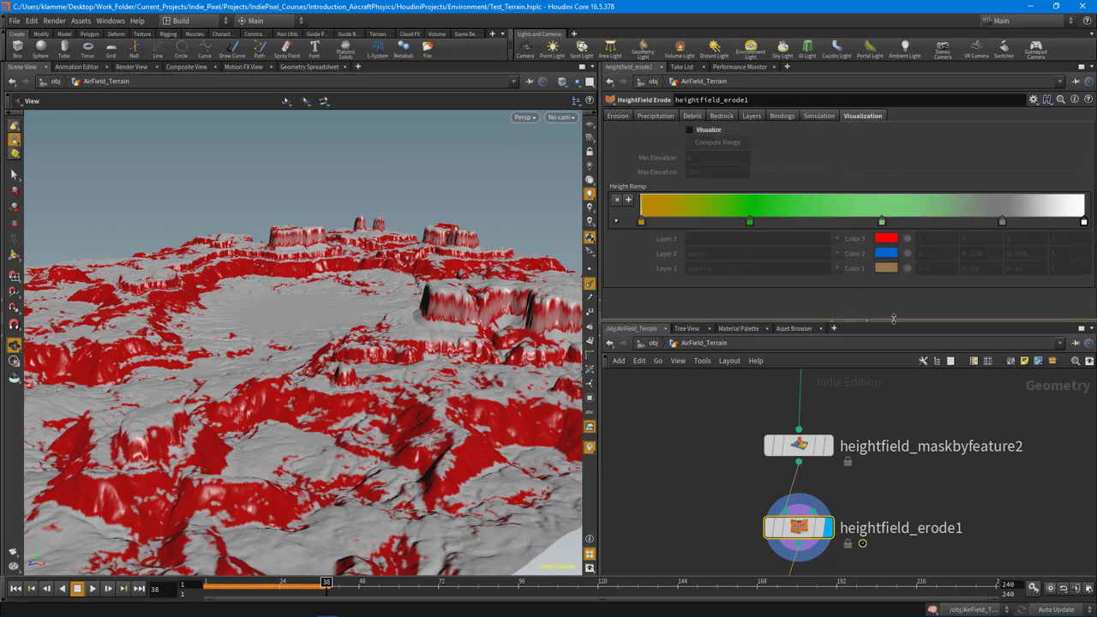
drag(895, 320, 896, 284)
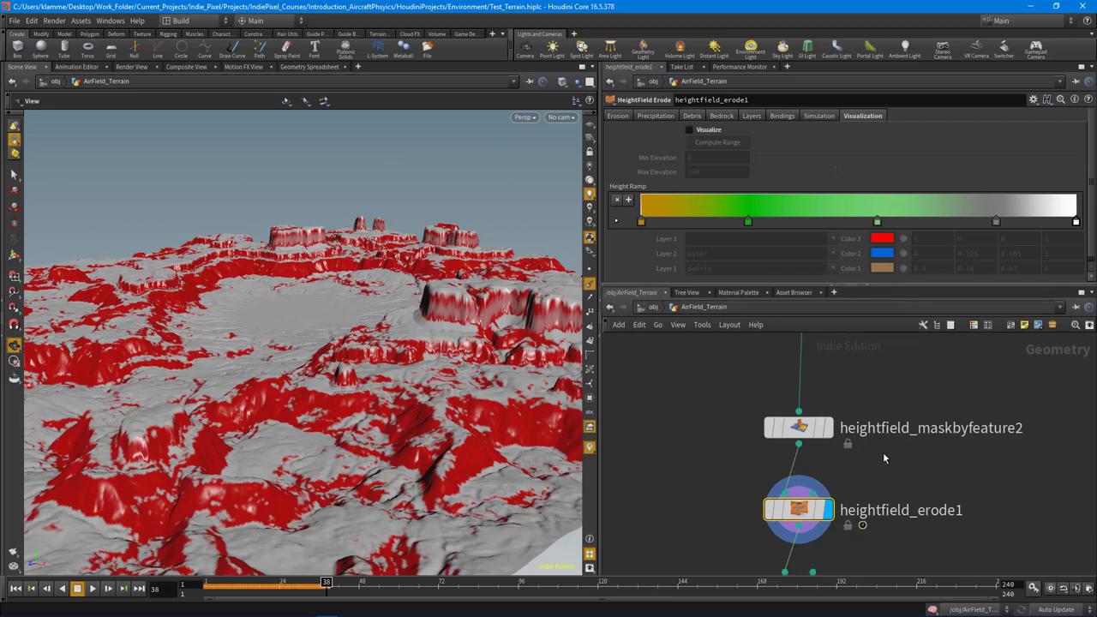
Compare the cliffs before and after erosion by displaying heightfield_maskbyfeature2 and returning to heightfield_erode1
drag(414, 383, 214, 360)
right_drag(213, 360, 329, 291)
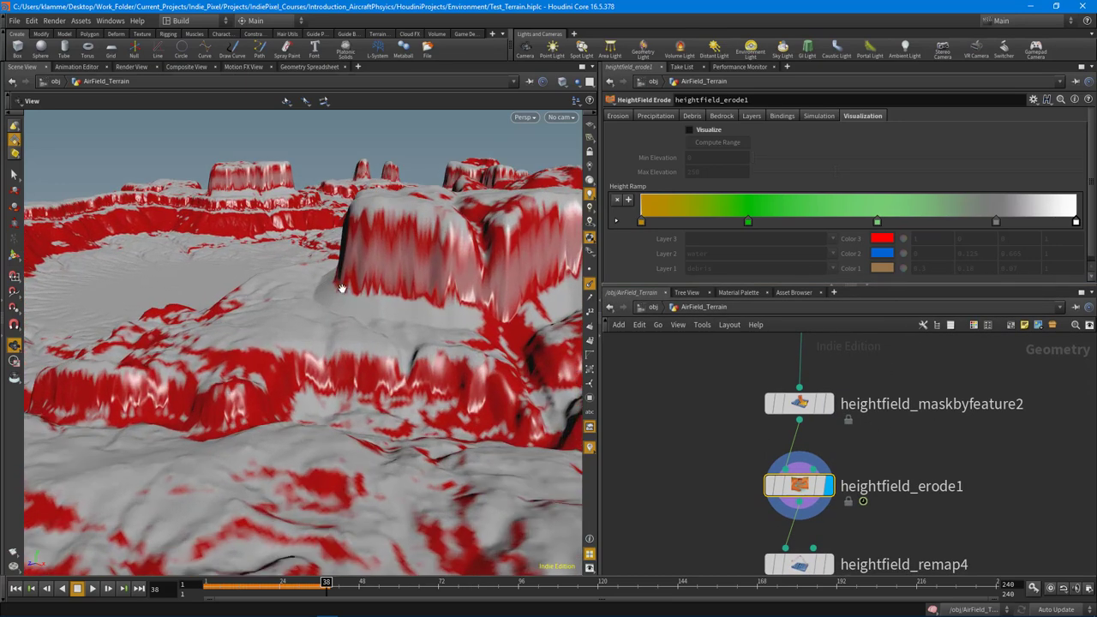
click(829, 403)
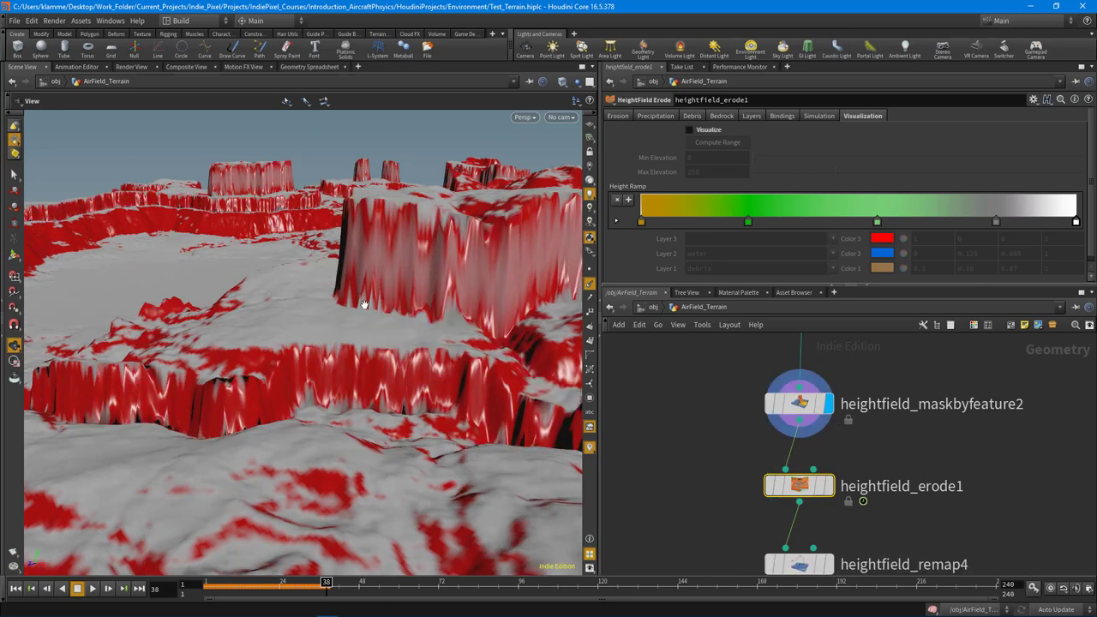
click(829, 486)
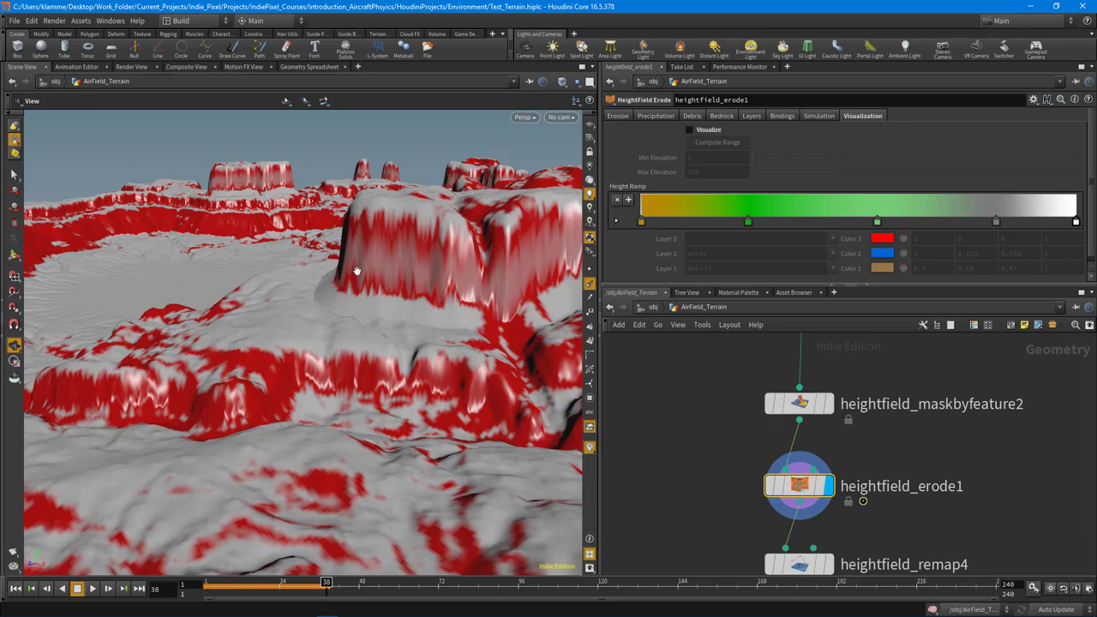
Examine the eroded airfield basin and surrounding cliffs from above and near ground level, giving the network more room
drag(167, 223, 336, 338)
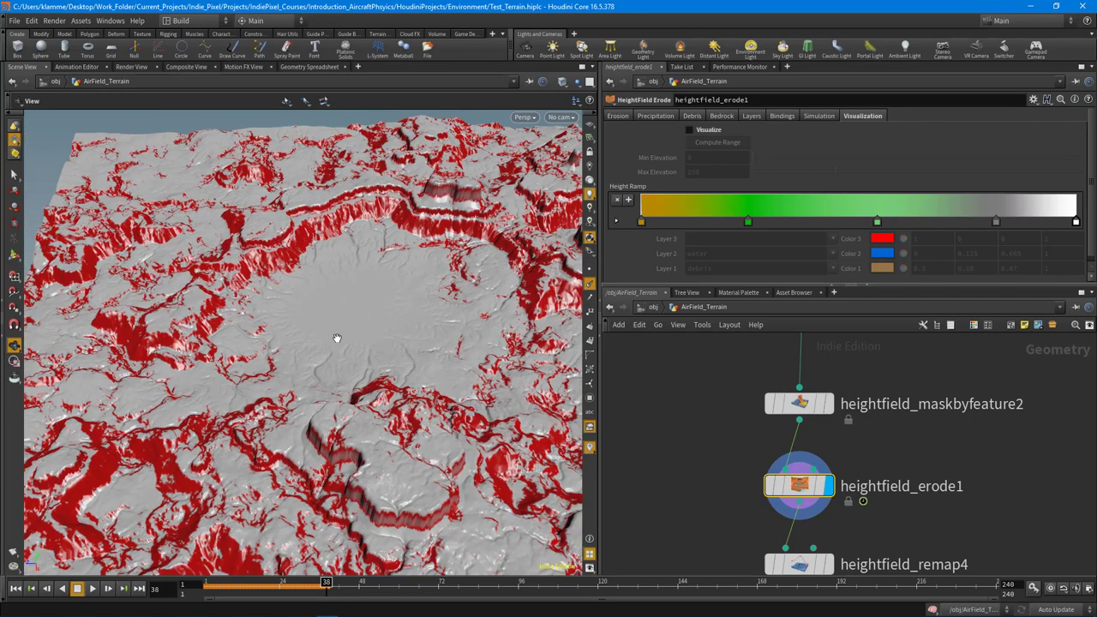
drag(273, 373, 288, 256)
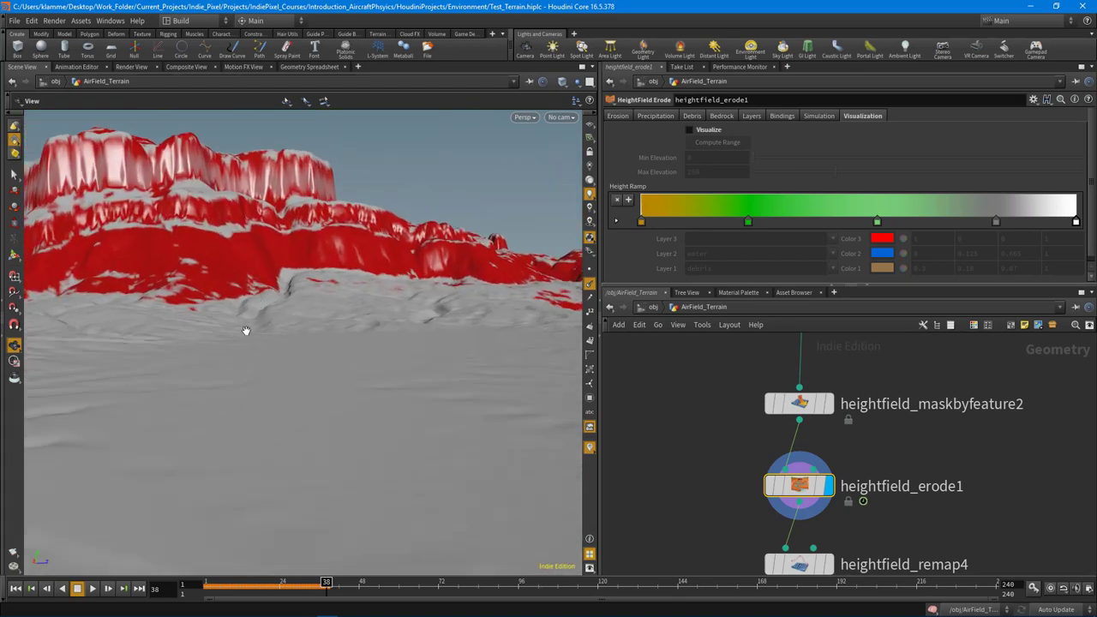
drag(397, 298, 397, 377)
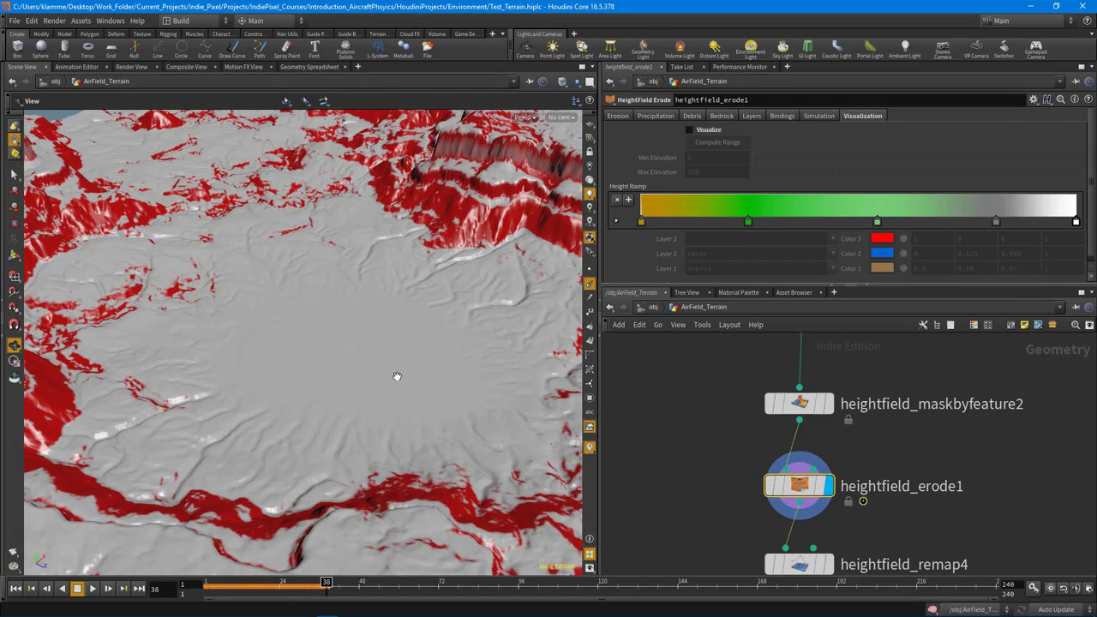
drag(311, 365, 460, 268)
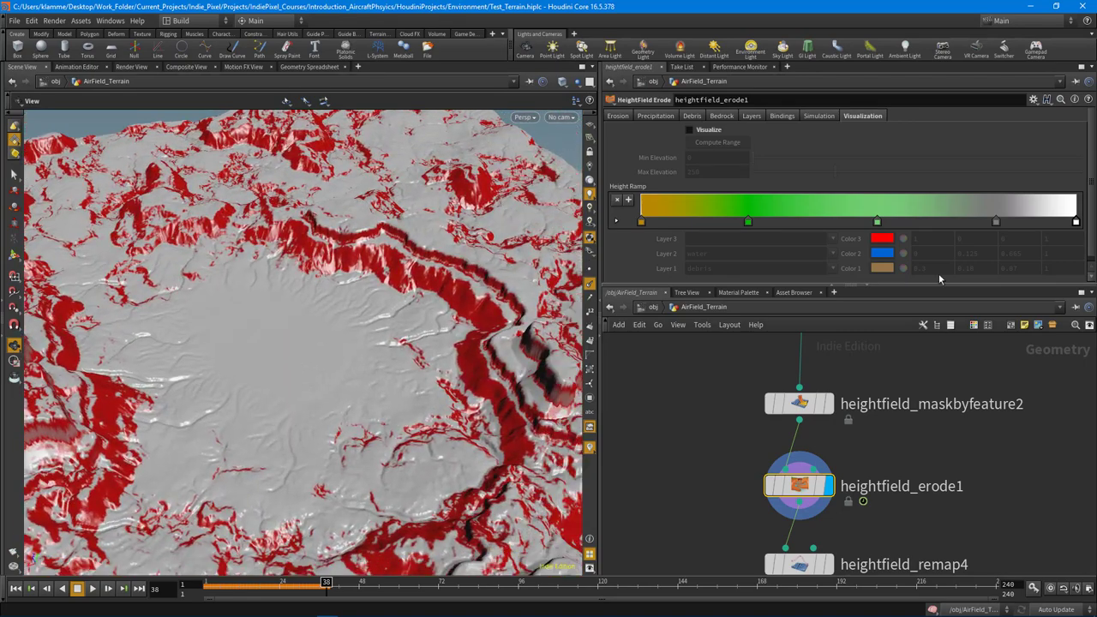
drag(930, 285, 931, 222)
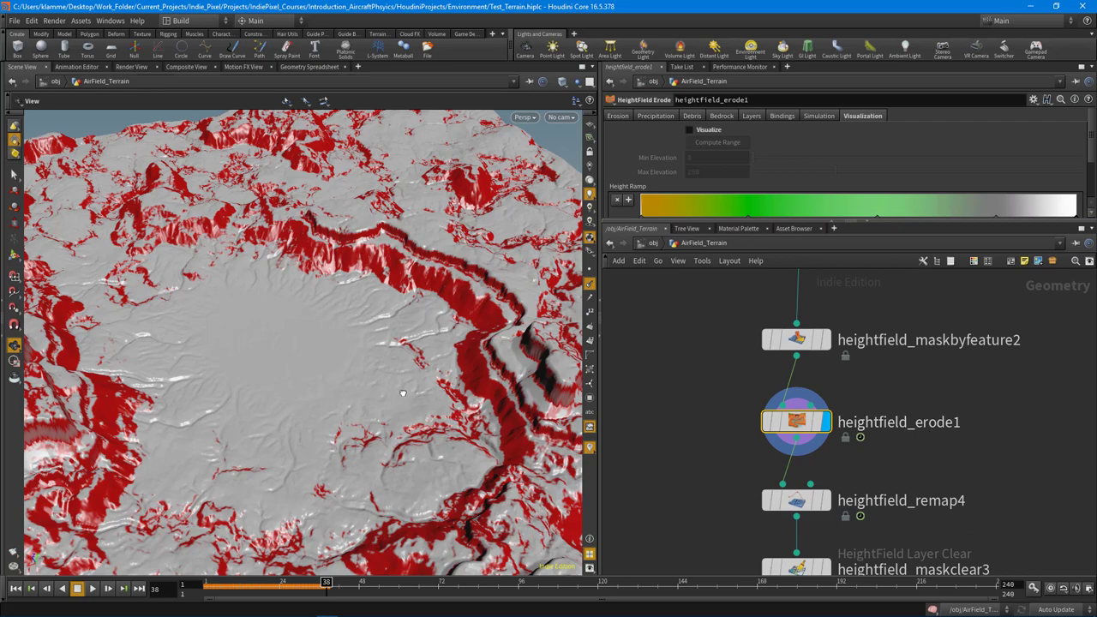
drag(403, 394, 333, 373)
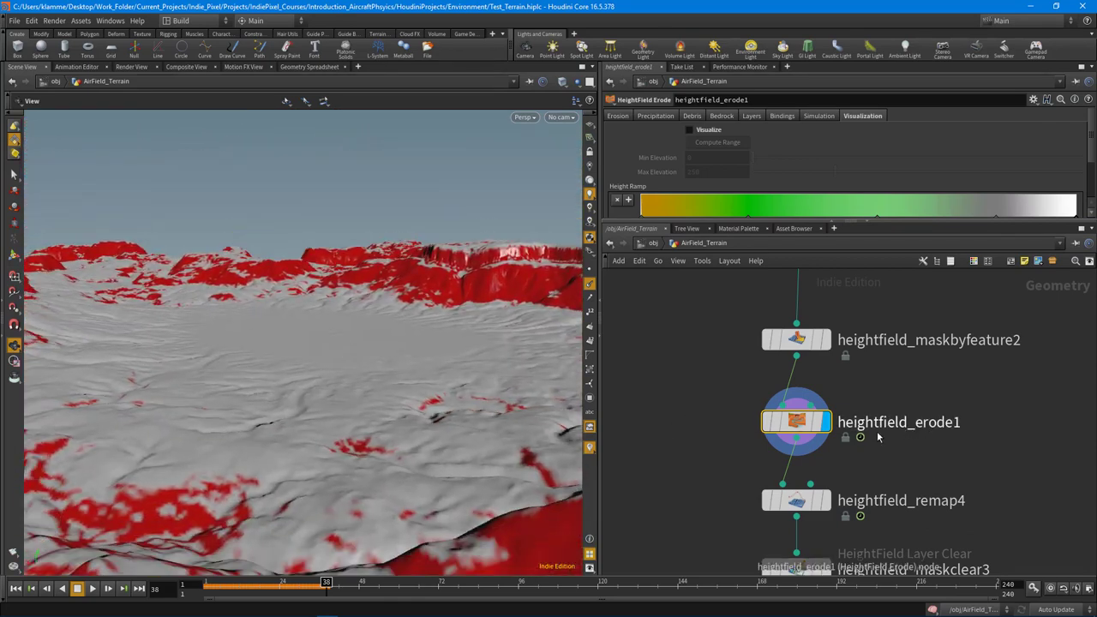
Display and select heightfield_remap4 to show its flow layer remap settings, and move the node slightly closer to heightfield_maskclear3
middle_drag(933, 530, 934, 434)
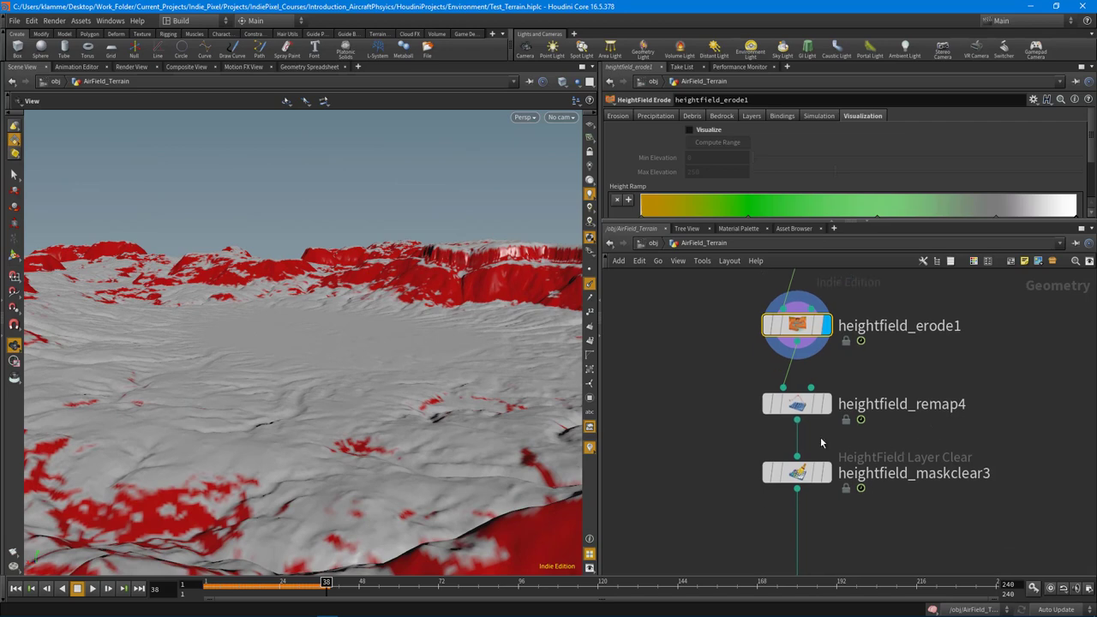
click(797, 403)
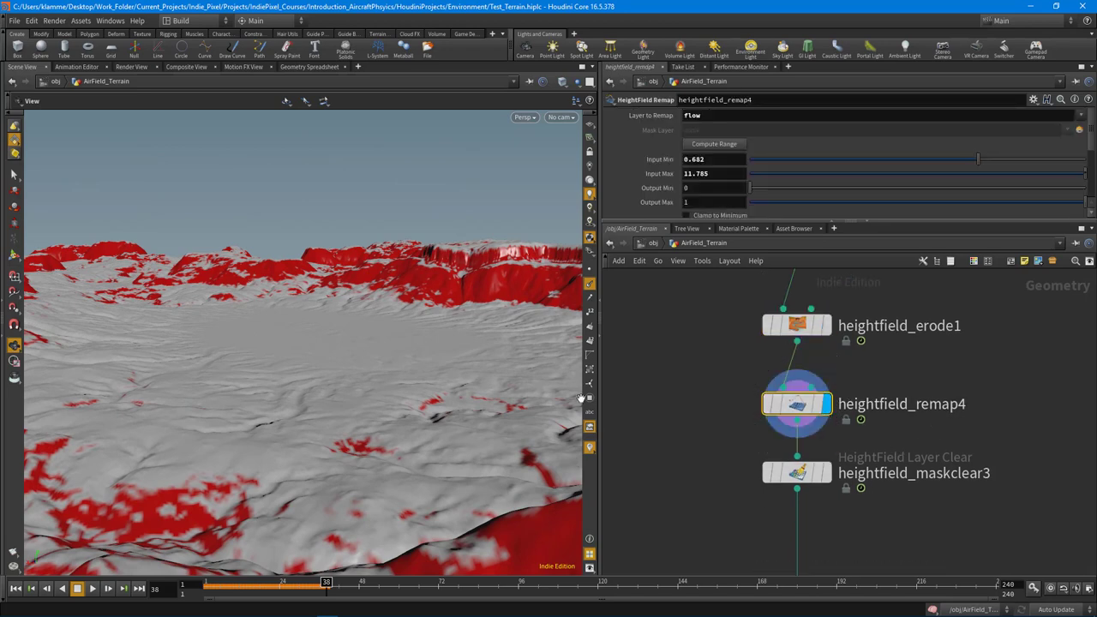
drag(797, 404, 797, 413)
drag(475, 292, 567, 192)
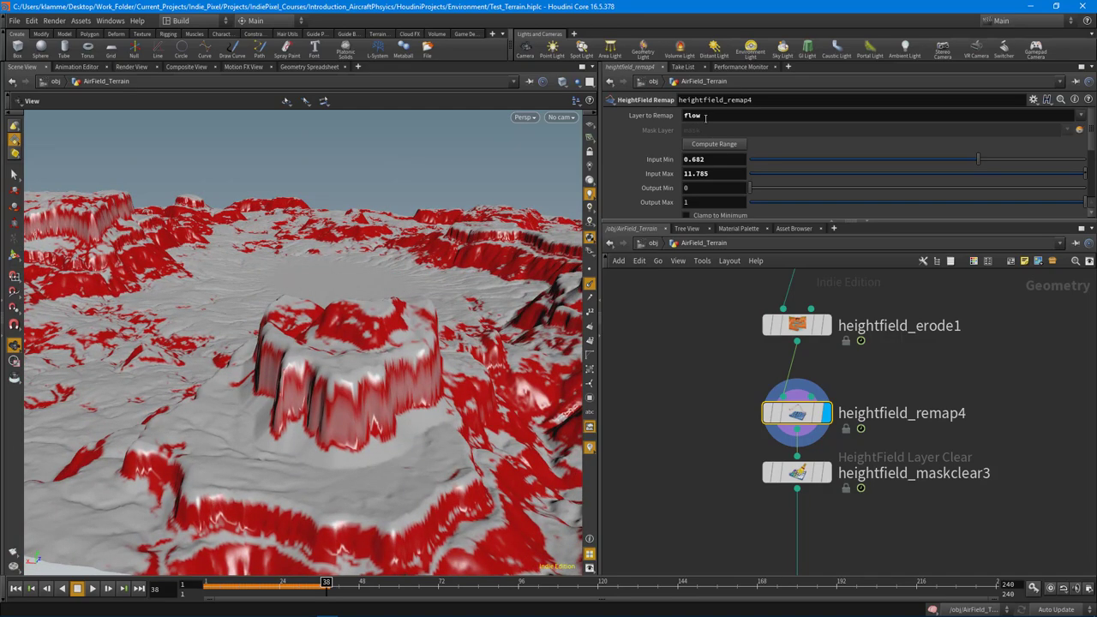
Compare the channels below the cliffs with heightfield_erode1 and heightfield_remap4 displayed in turn
drag(332, 272, 489, 331)
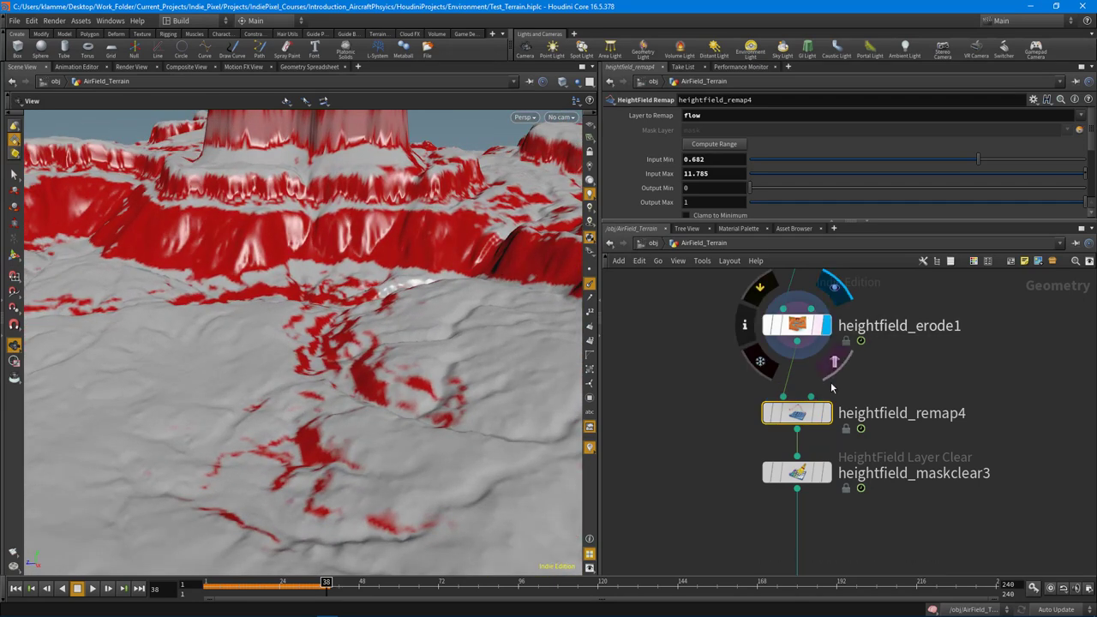
mouse_move(803, 413)
drag(364, 381, 386, 439)
Display heightfield_maskclear3 and inspect the unmasked eroded terrain from several sides
scroll(921, 493, down, 2)
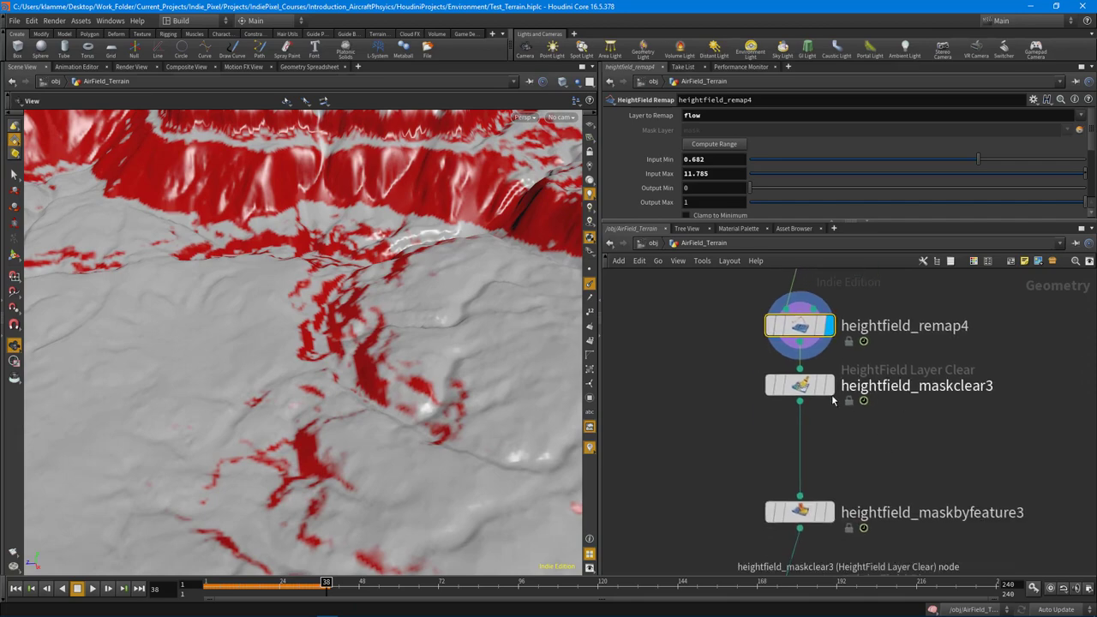
click(830, 386)
drag(441, 377, 241, 352)
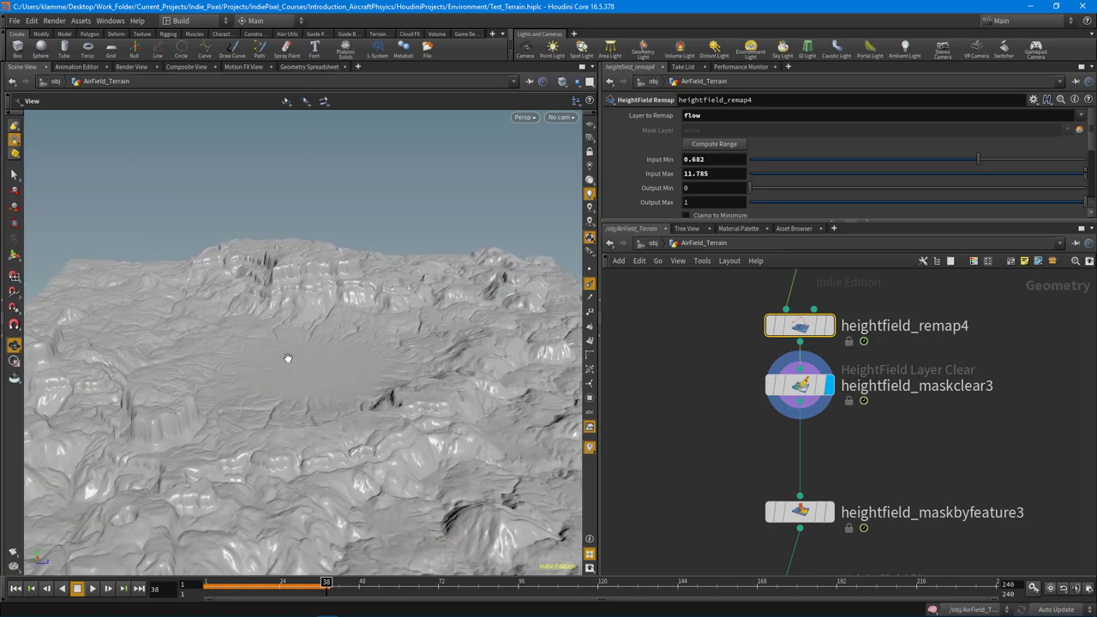
drag(319, 389, 375, 392)
drag(458, 387, 277, 383)
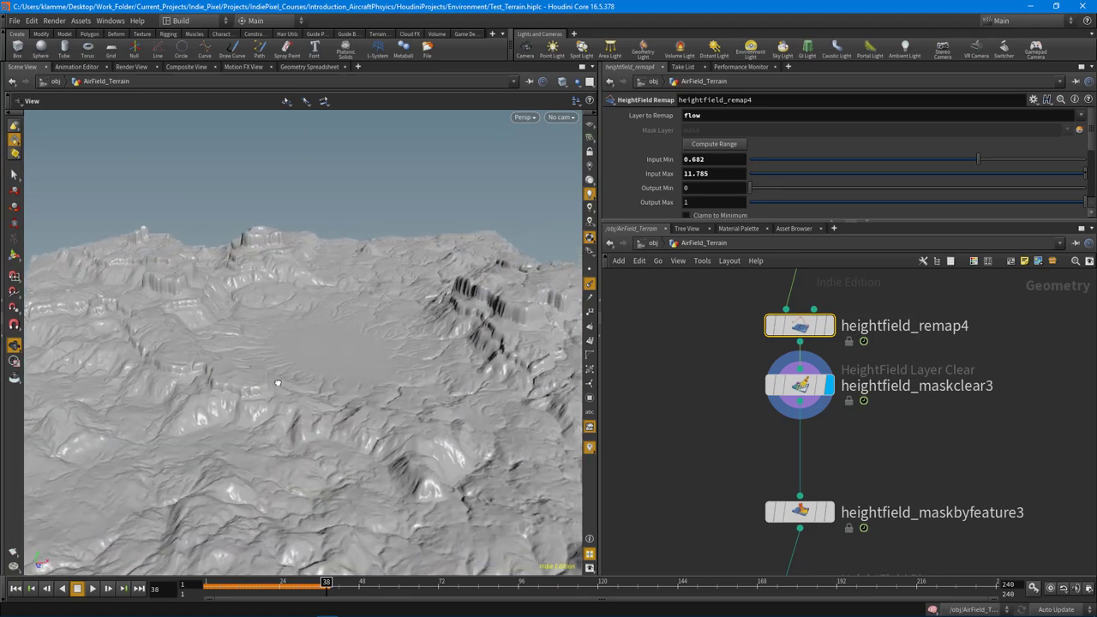
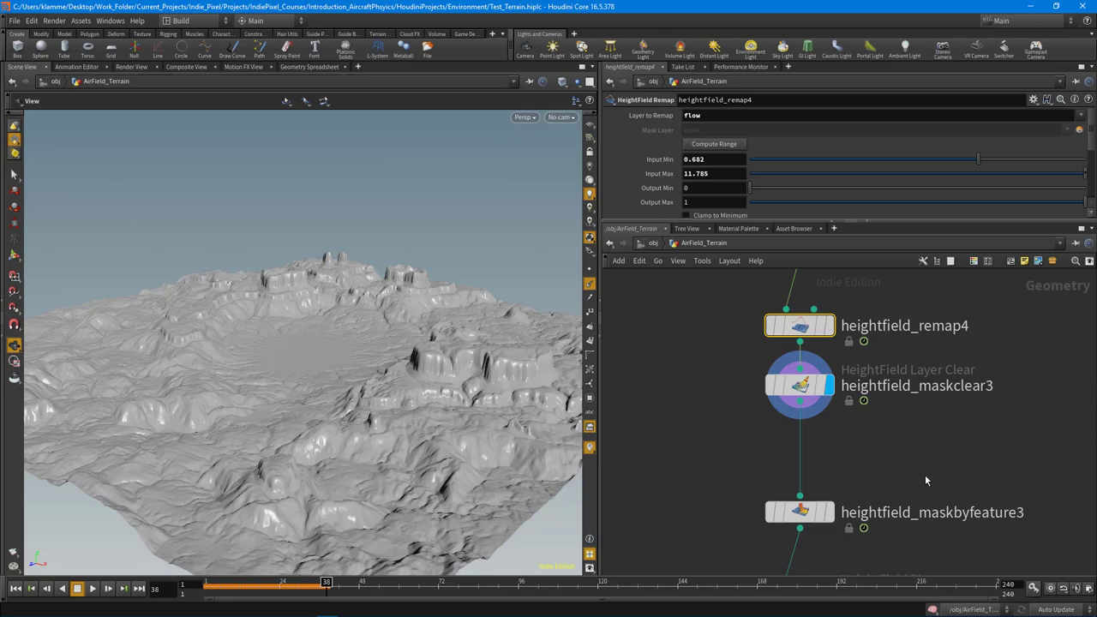
Display and select heightfield_maskbyfeature3, and enlarge the parameter area to show its slope angle settings and slope ramp
middle_drag(925, 475, 901, 314)
click(824, 363)
drag(167, 422, 204, 439)
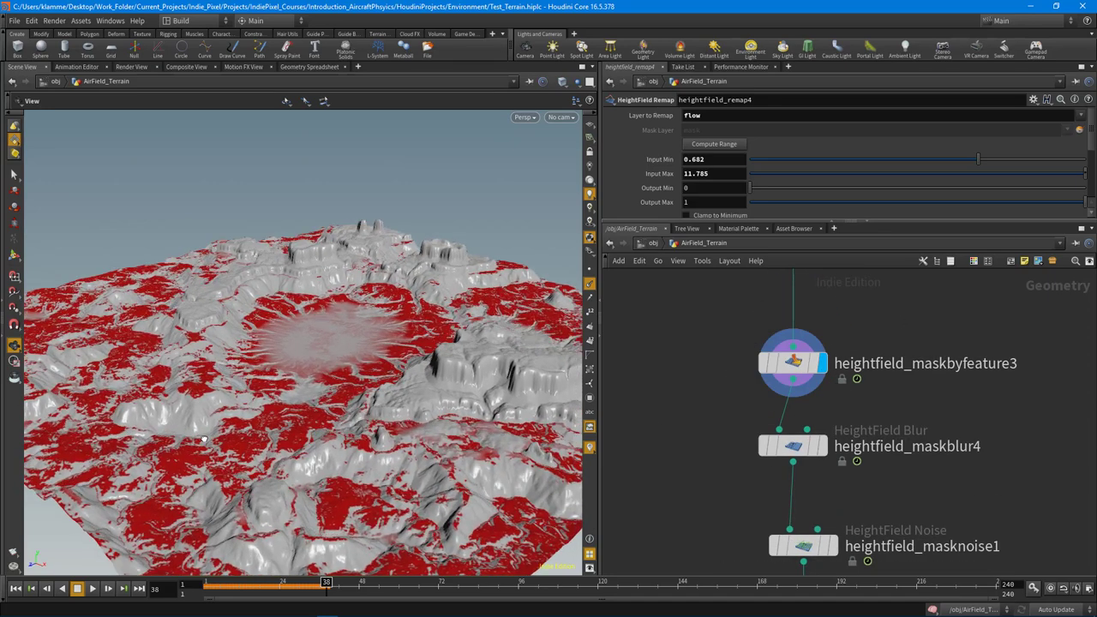
middle_drag(837, 331, 875, 370)
click(807, 403)
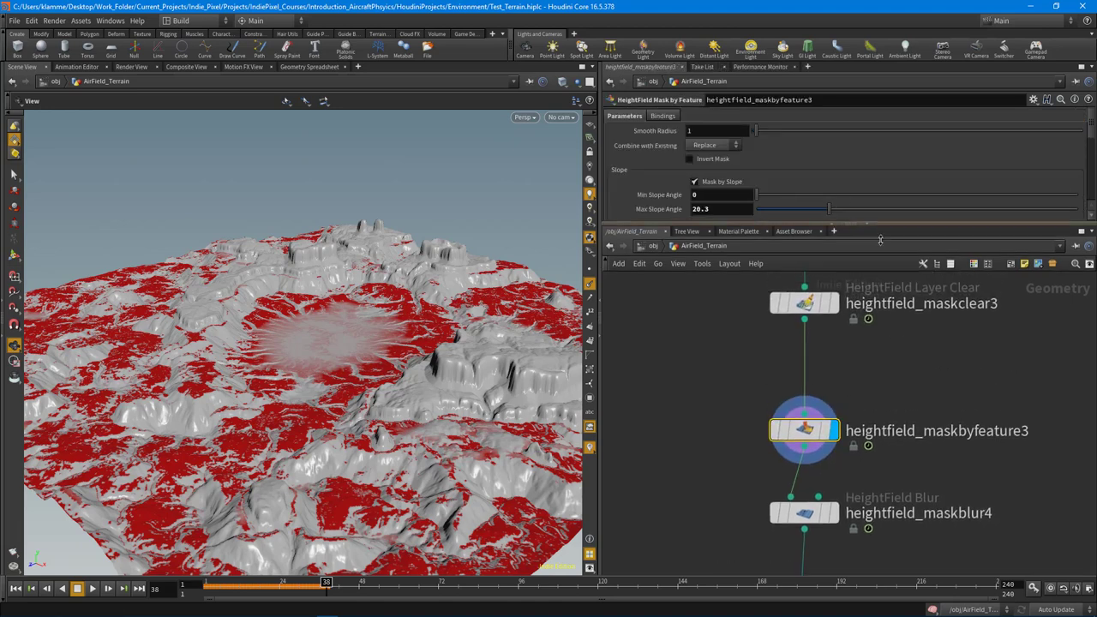
drag(890, 222, 890, 315)
drag(276, 379, 231, 382)
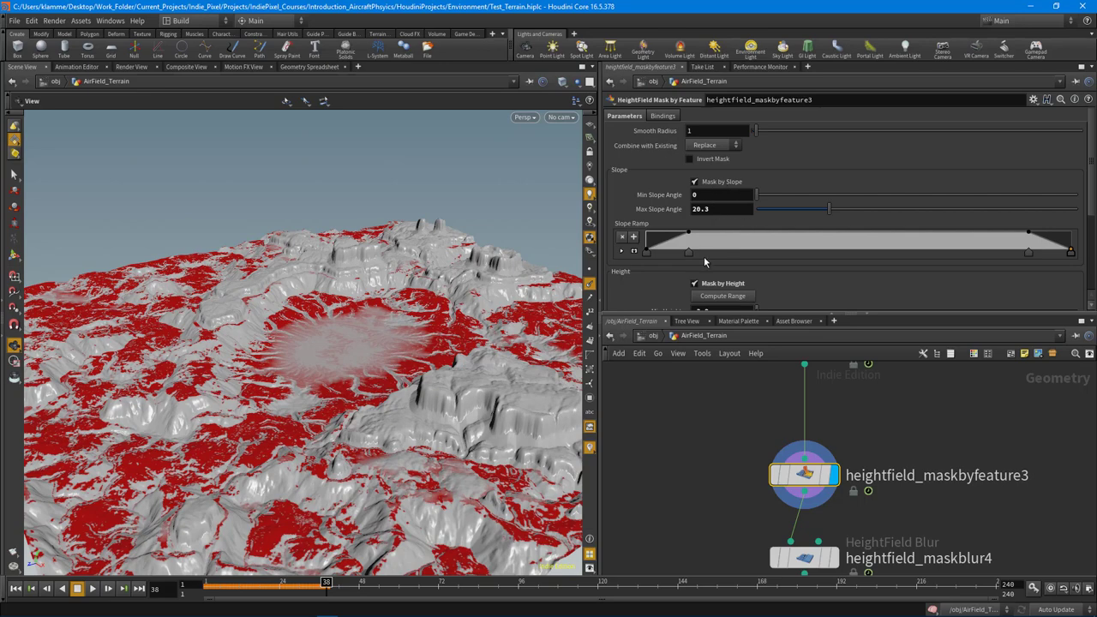
Examine how the heightfield_maskbyfeature3 mask covers the flatter ground around the airfield, and reveal its Mask by Height settings
drag(219, 416, 240, 377)
right_drag(240, 377, 365, 453)
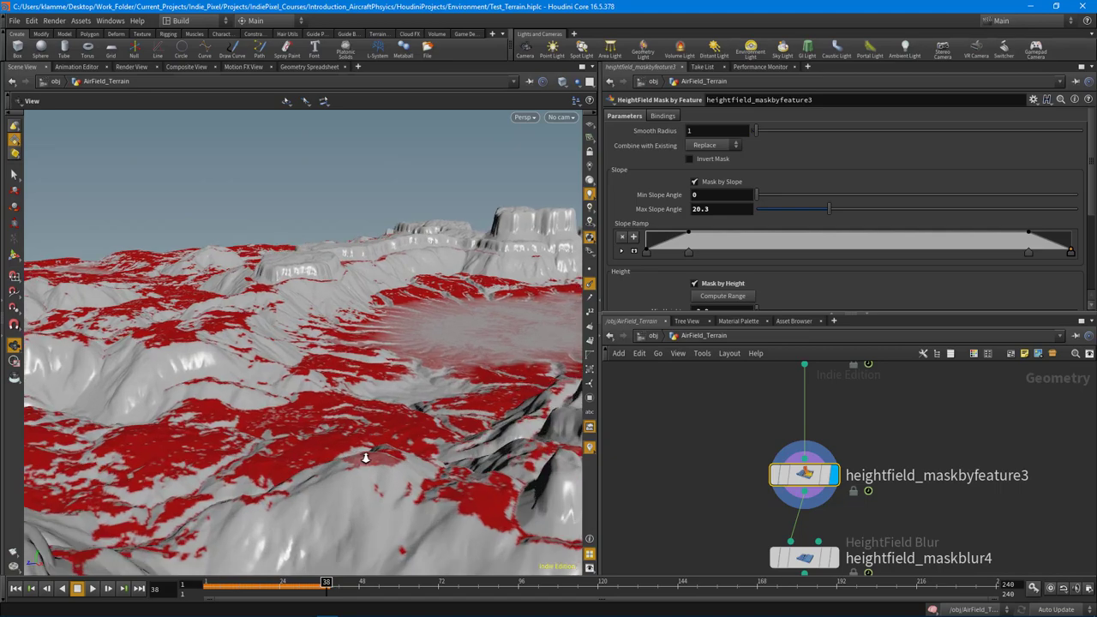
drag(365, 453, 250, 426)
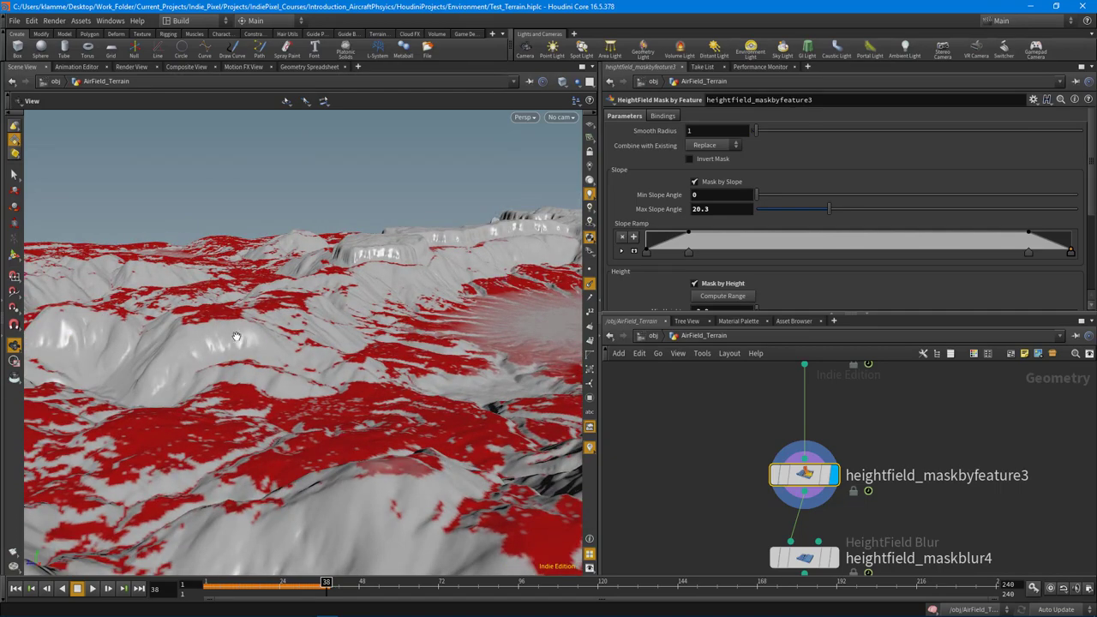
scroll(237, 335, down, 10)
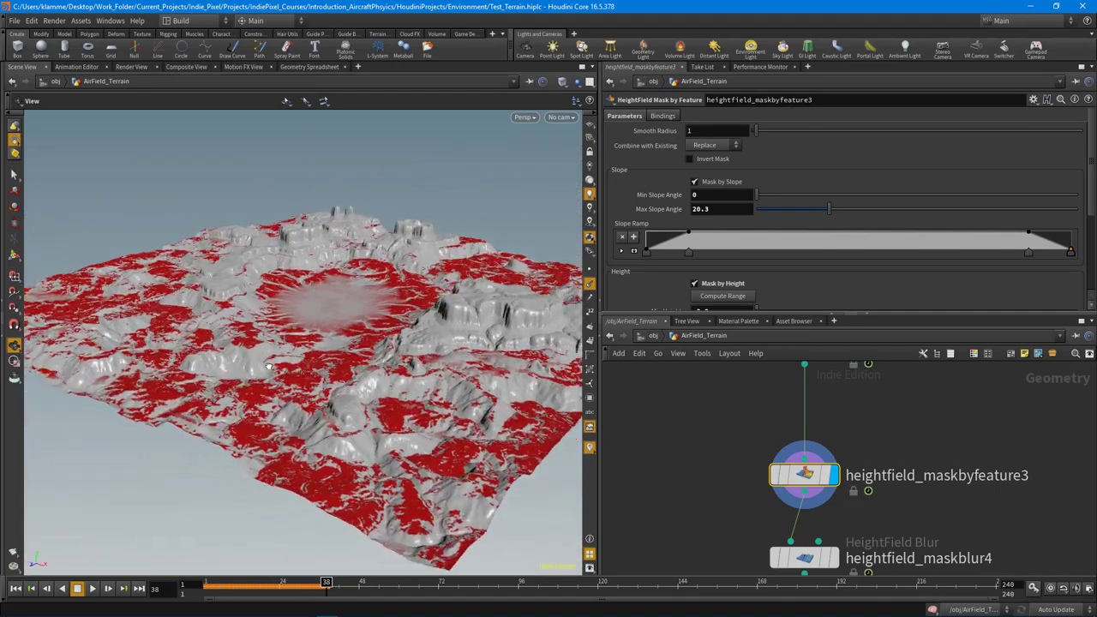
scroll(268, 366, up, 10)
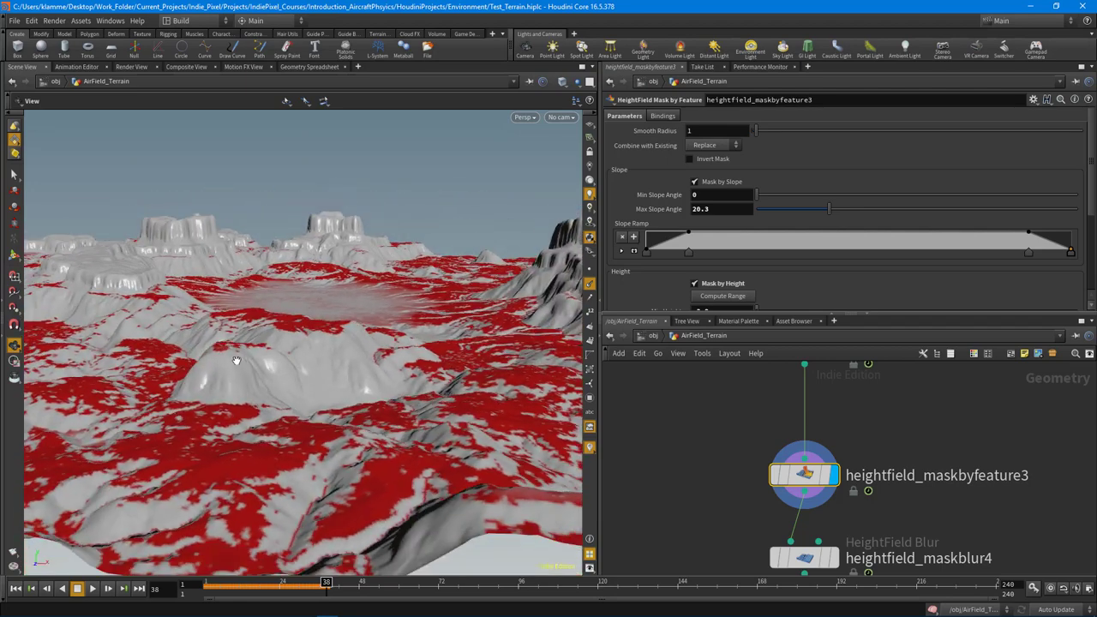
drag(341, 333, 131, 395)
drag(308, 404, 380, 407)
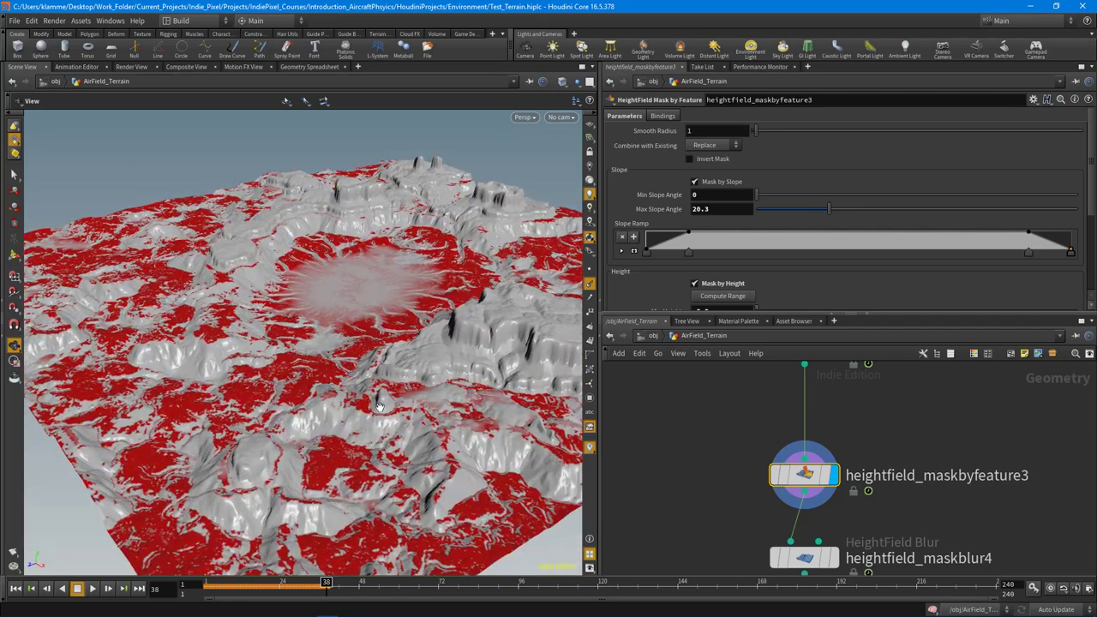
drag(533, 424, 514, 420)
scroll(948, 267, down, 3)
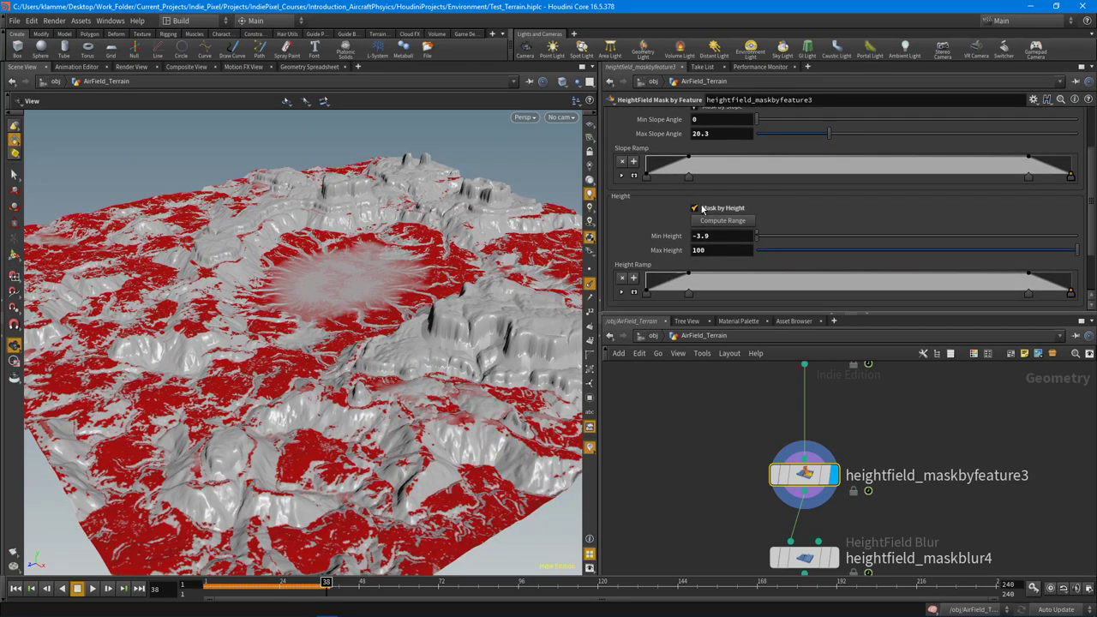
Review the slope and height settings of heightfield_maskbyfeature3, and display heightfield_maskblur4 to inspect the blurred mask on the terrain
scroll(810, 210, down, 2)
scroll(823, 218, up, 3)
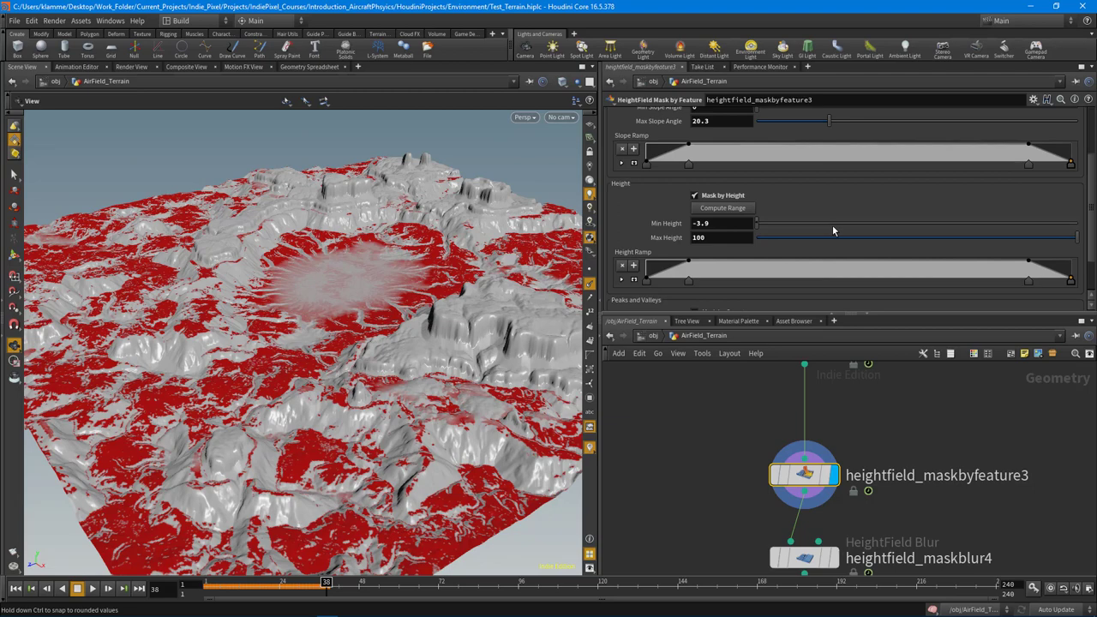
scroll(807, 194, up, 1)
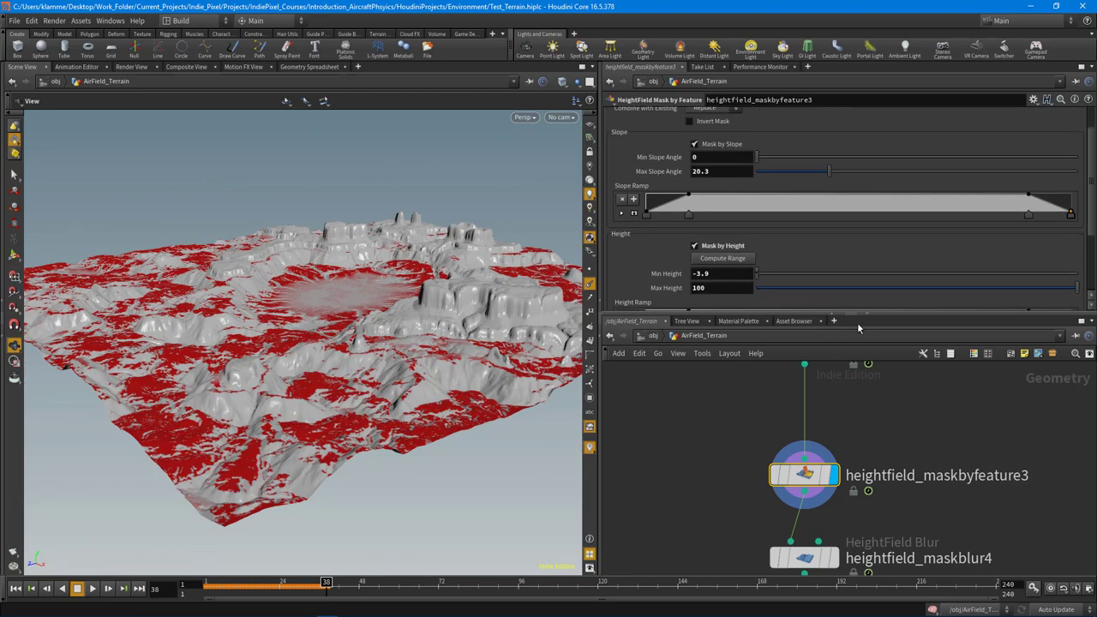
drag(884, 315, 891, 245)
middle_drag(932, 501, 932, 369)
click(830, 388)
drag(214, 385, 254, 416)
right_drag(254, 416, 273, 421)
drag(273, 421, 295, 423)
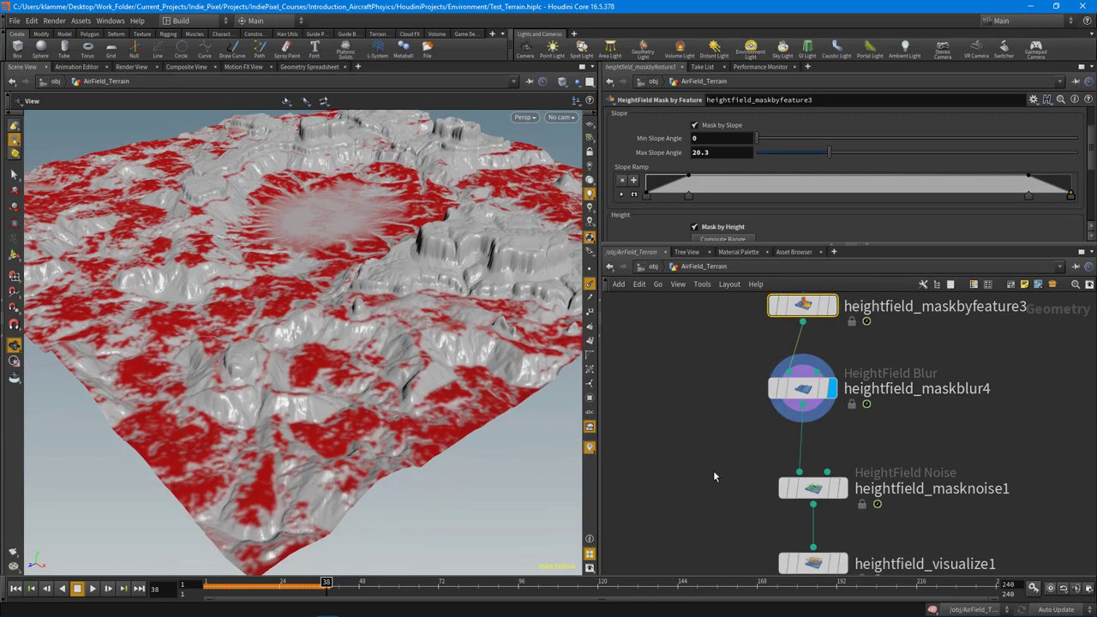
Display and select heightfield_masknoise1, inspect its mask around the airfield, and align the node below heightfield_maskblur4
click(843, 489)
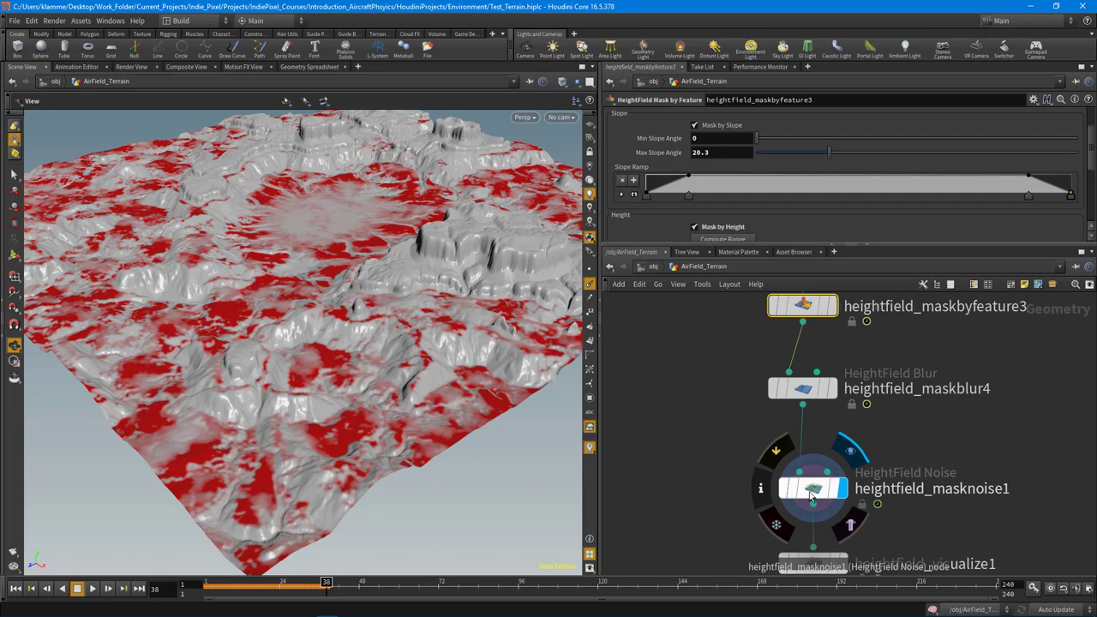
click(812, 490)
drag(230, 385, 326, 408)
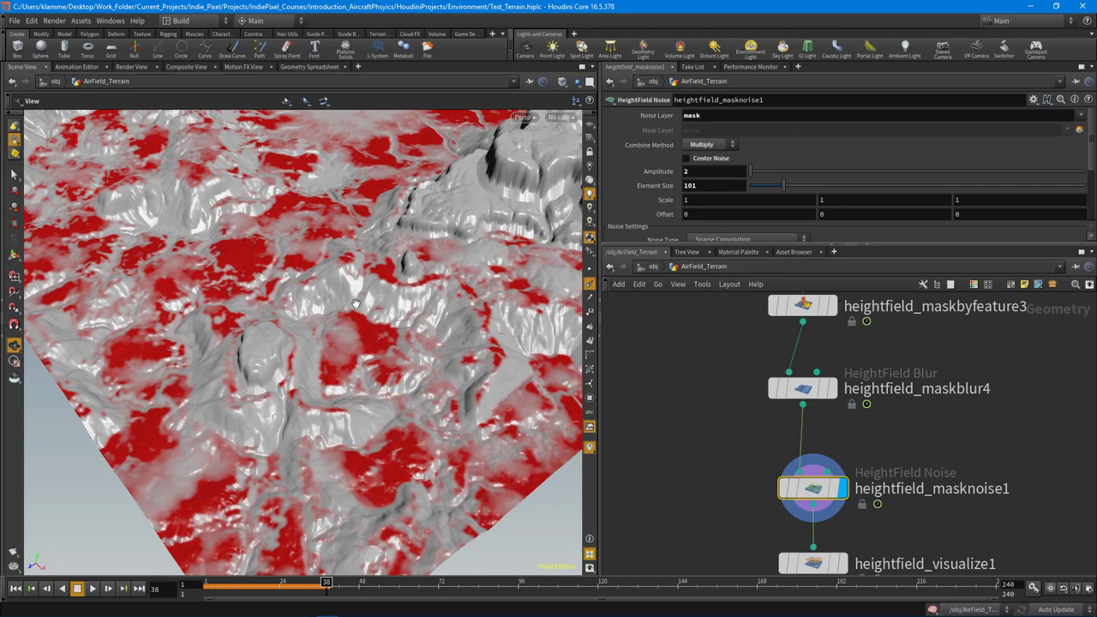
drag(374, 184, 366, 463)
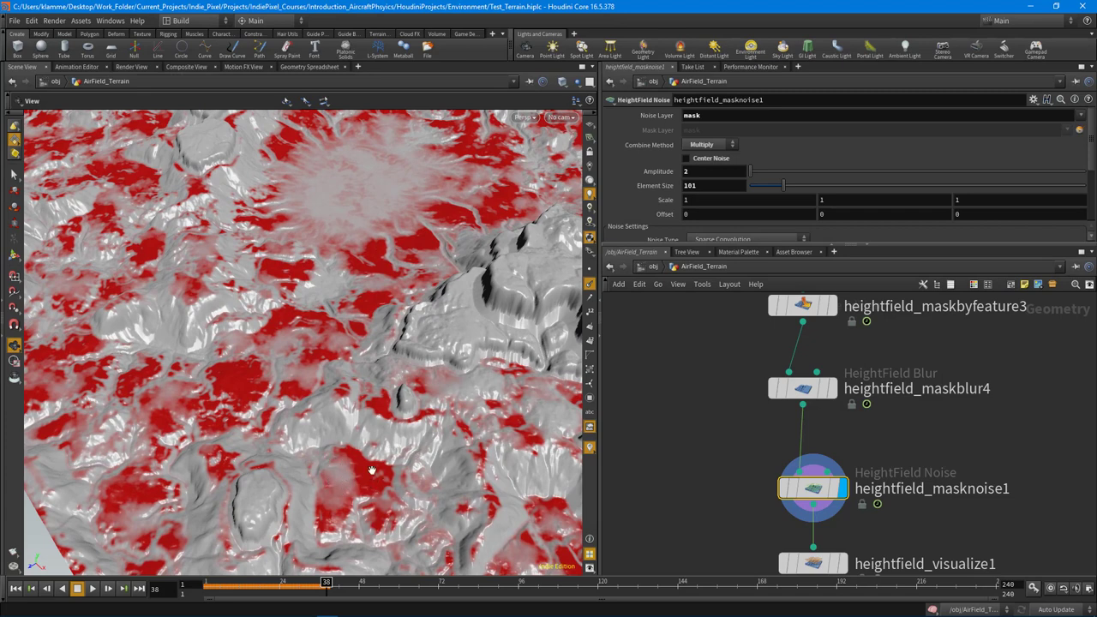
drag(803, 482, 793, 461)
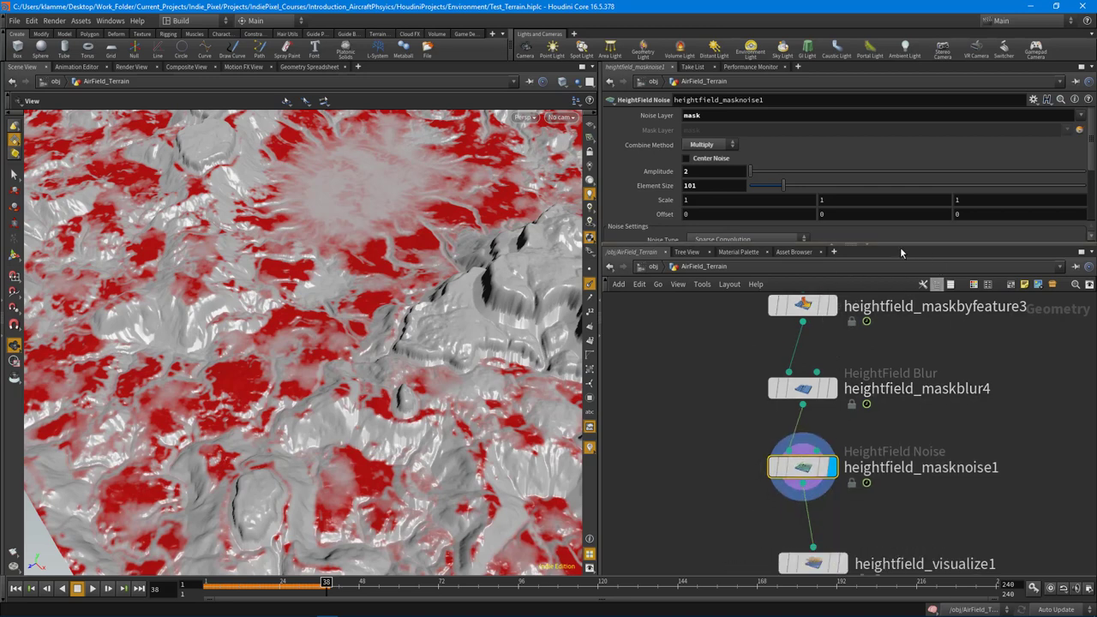
Display and select heightfield_visualize1, align it below heightfield_masknoise1, and reveal its height ramp and layer colour settings
drag(893, 247, 941, 274)
middle_drag(914, 483, 913, 328)
click(839, 424)
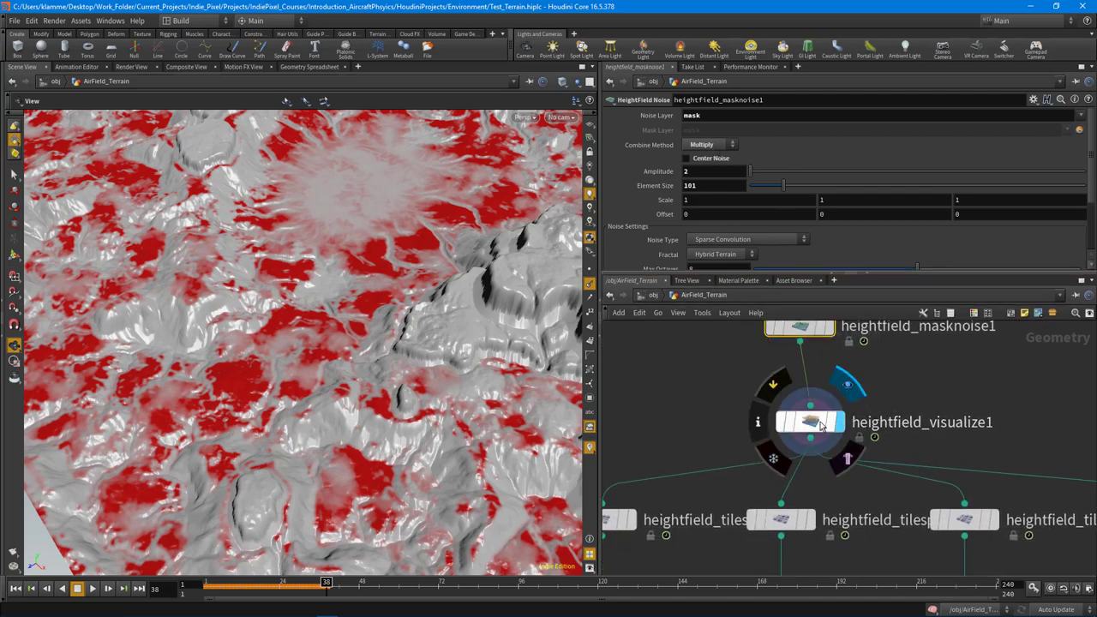
drag(810, 423, 799, 417)
scroll(378, 386, down, 5)
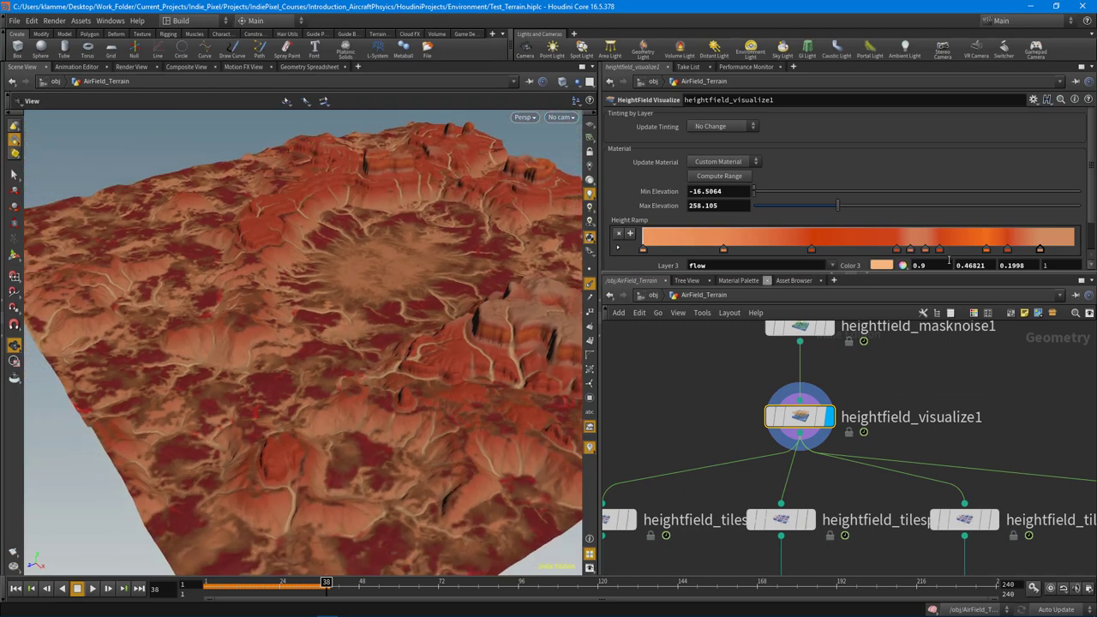
drag(925, 274, 924, 360)
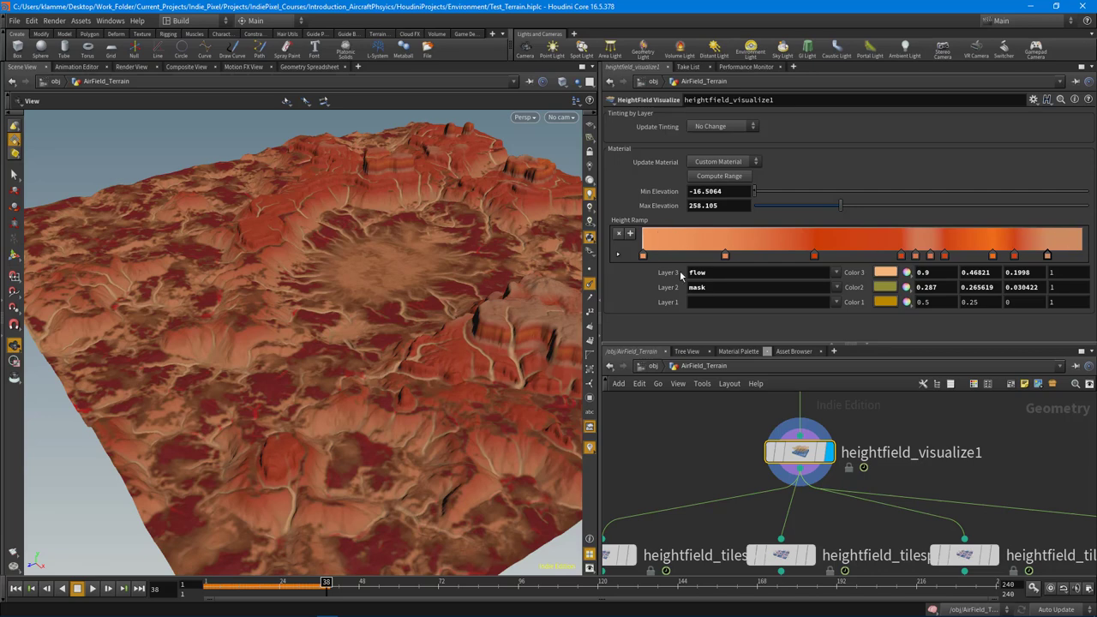
Examine the flow and mask layer assignments and their colours in heightfield_visualize1
double_click(719, 273)
double_click(723, 288)
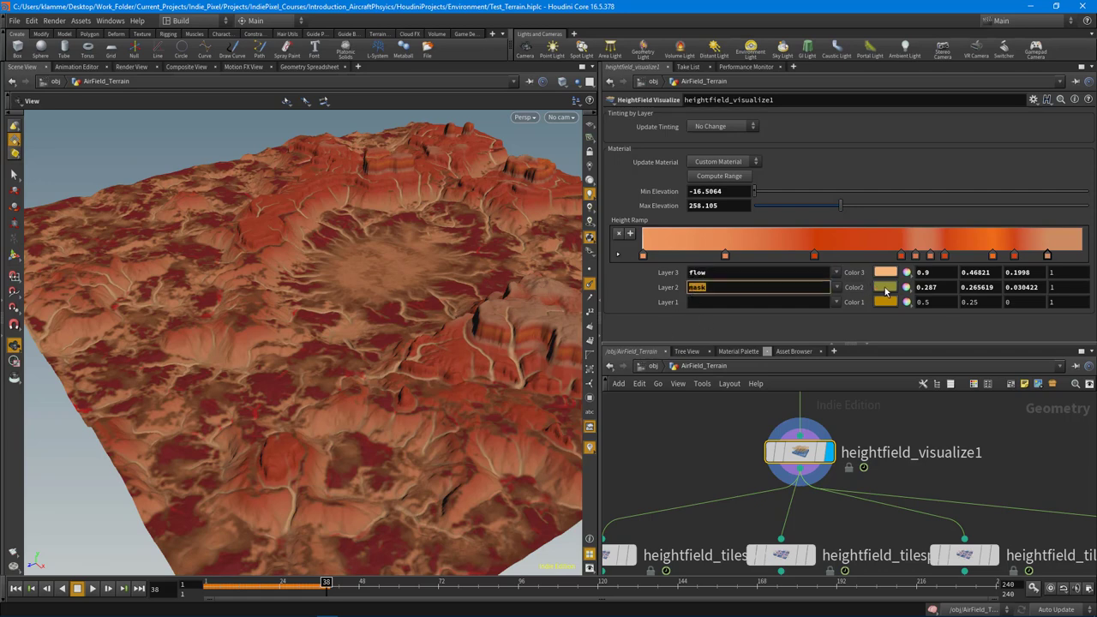
drag(698, 288, 645, 294)
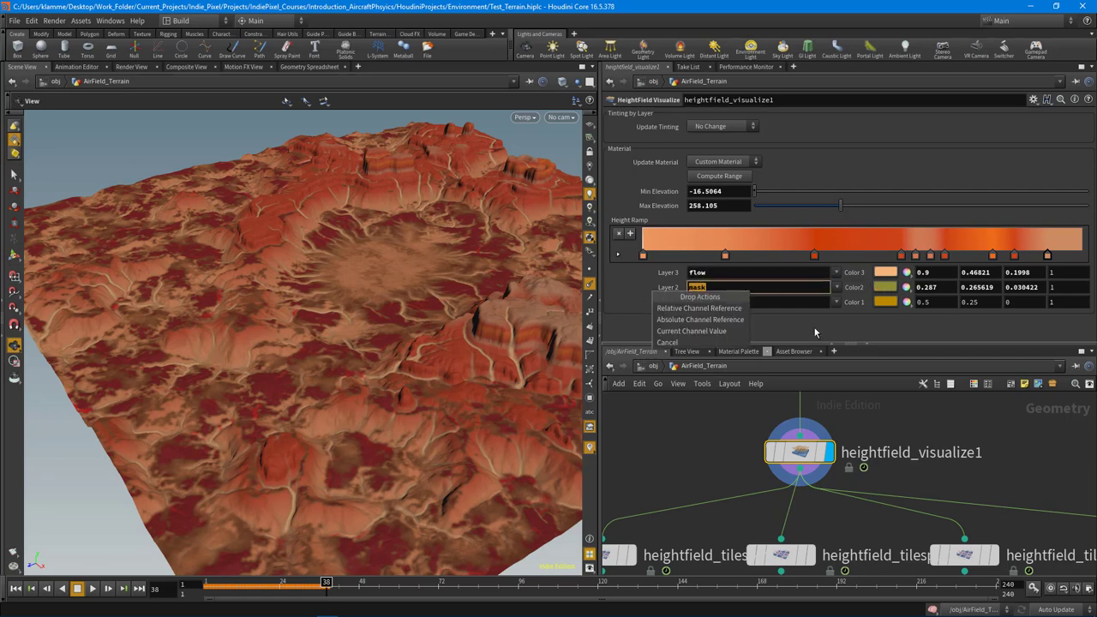
click(815, 332)
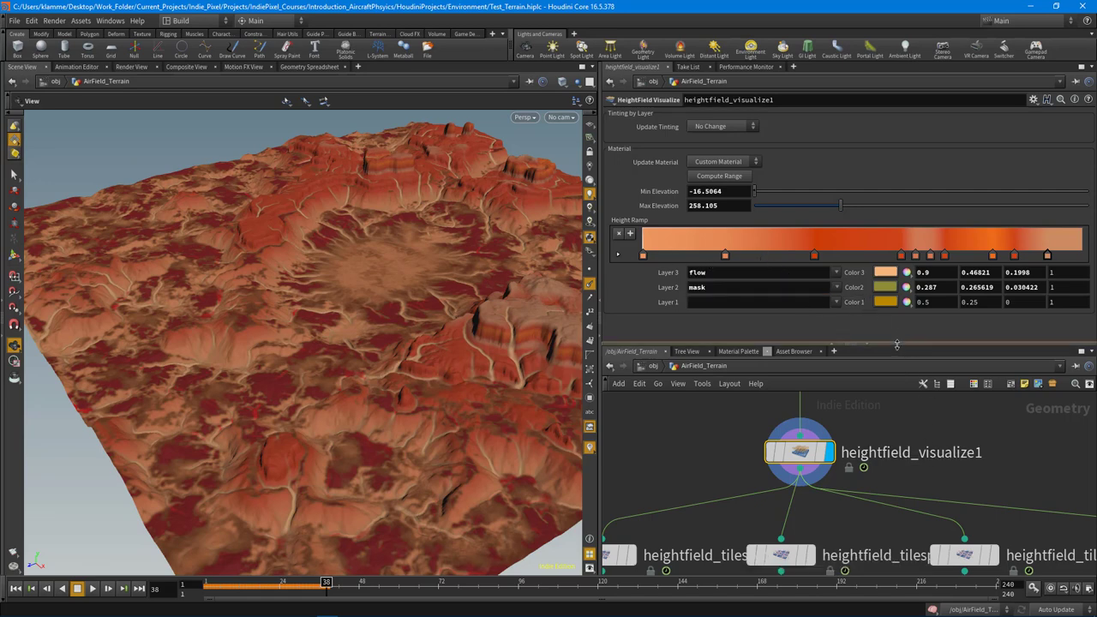
Bring the four tile split branches into view and display heightfield_tilesplit1 to inspect its terrain tile
drag(898, 346, 898, 241)
scroll(868, 380, down, 2)
middle_drag(912, 353, 845, 404)
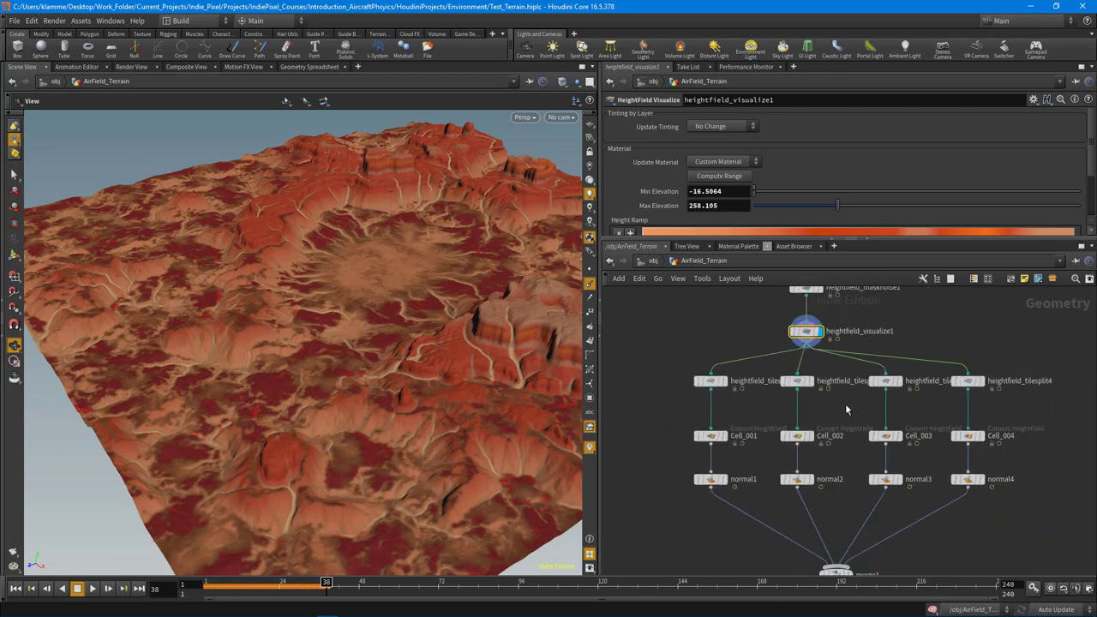
scroll(738, 374, up, 1)
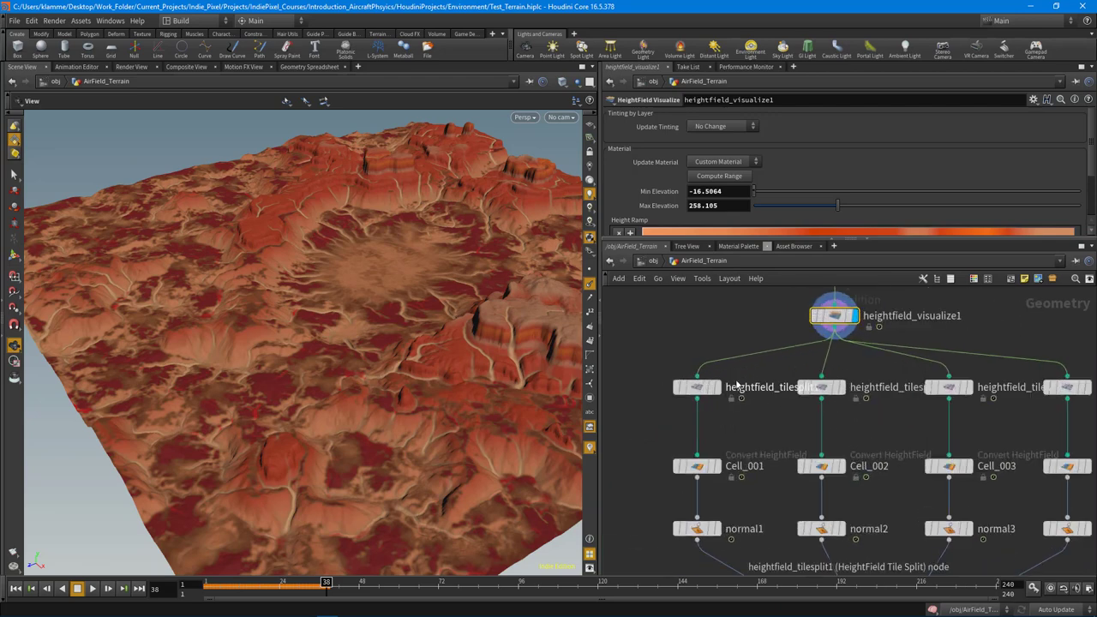
click(717, 386)
drag(459, 237, 362, 355)
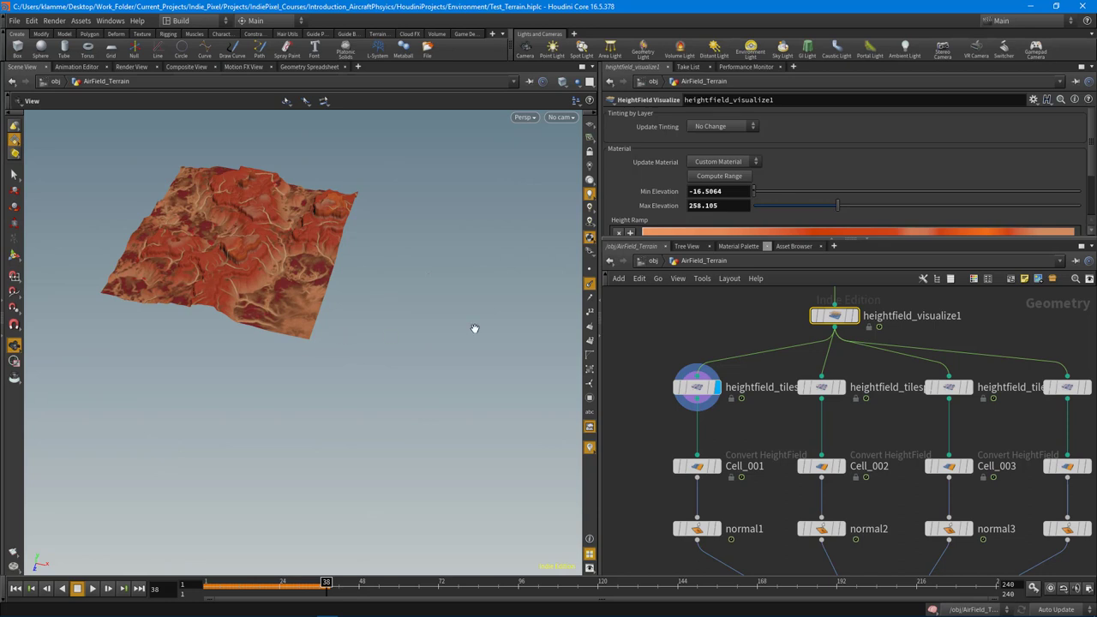
Display heightfield_tilesplit2, heightfield_tilesplit3 and heightfield_tilesplit4 in turn to compare the other terrain tiles
click(840, 388)
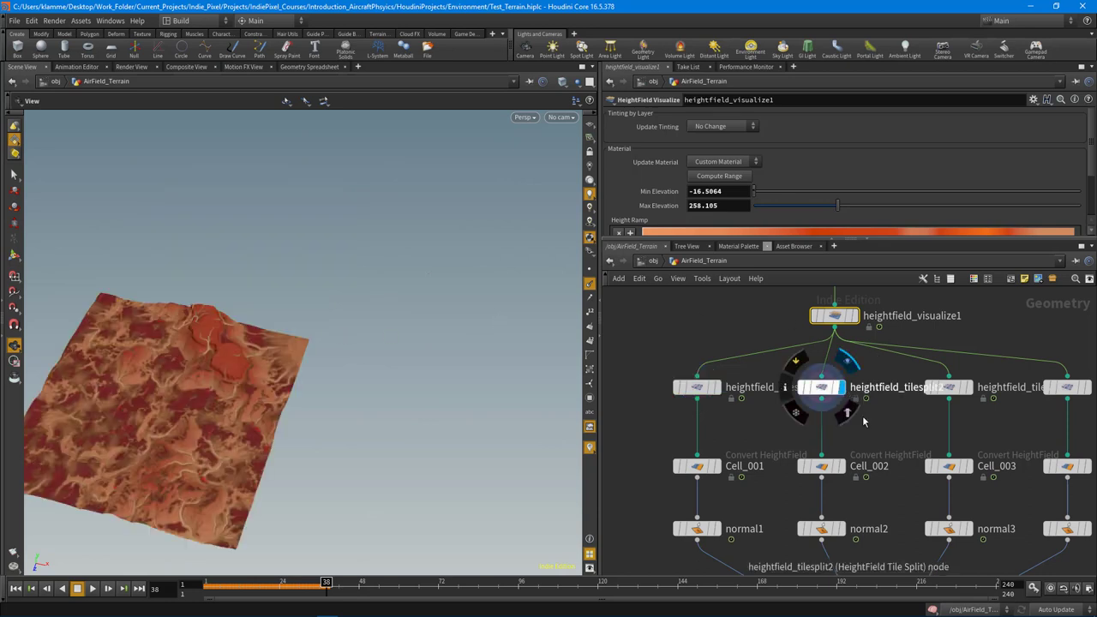
middle_drag(882, 425, 837, 401)
click(922, 364)
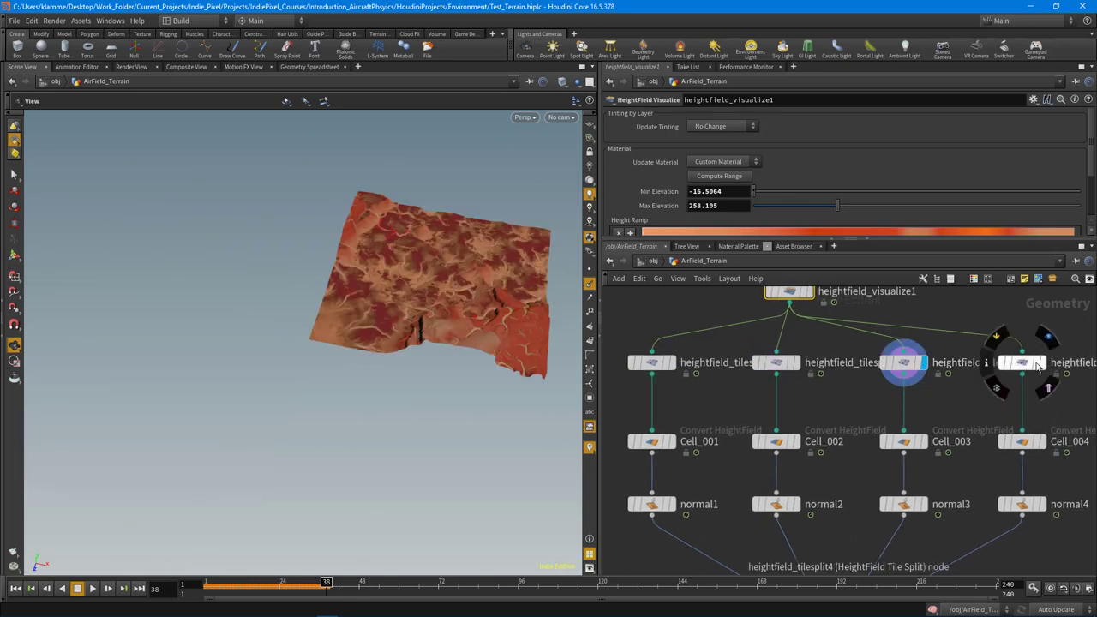
click(1040, 364)
middle_drag(933, 411, 900, 355)
drag(499, 383, 386, 343)
Display and select Cell_001, reveal its Convert HeightField settings, and inspect the converted polygon tile up close
middle_drag(645, 336, 744, 365)
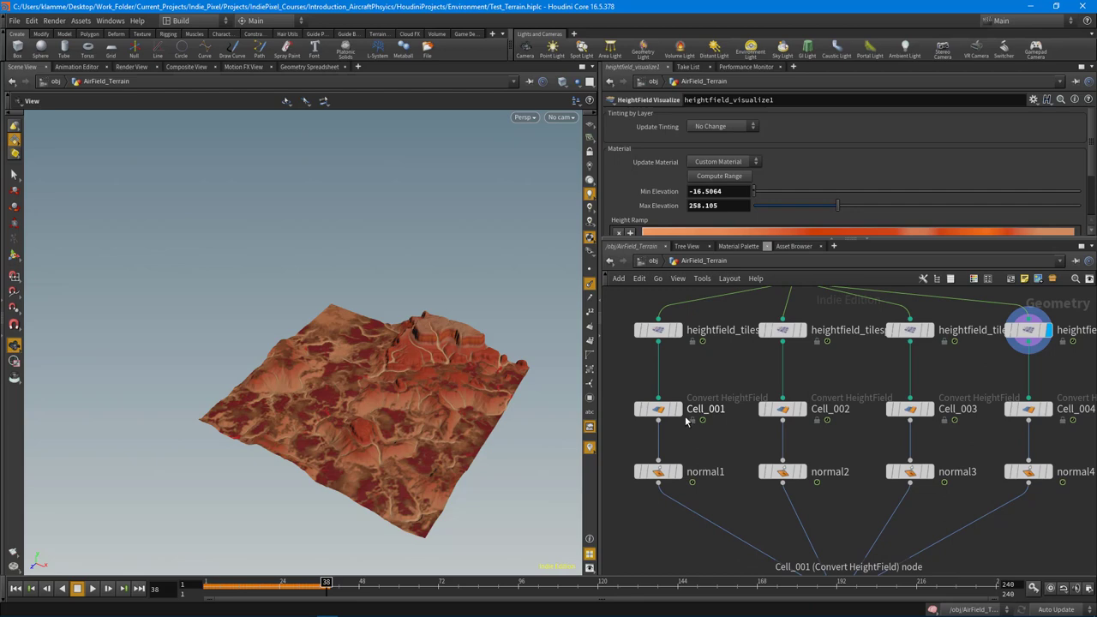
click(681, 411)
click(661, 411)
middle_drag(243, 254, 245, 354)
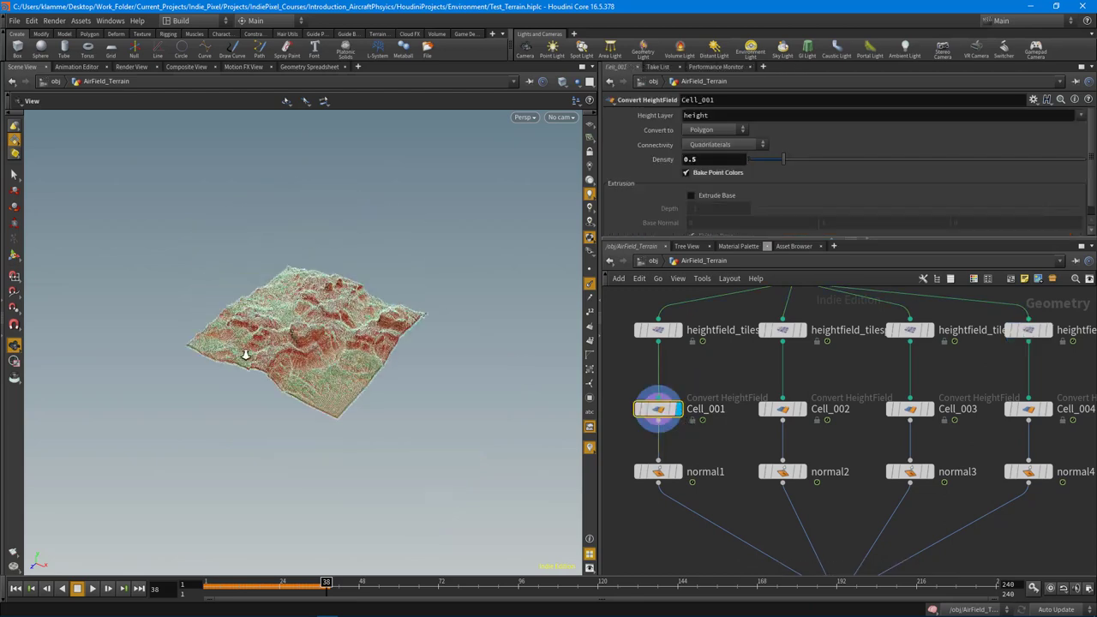
right_drag(245, 354, 519, 291)
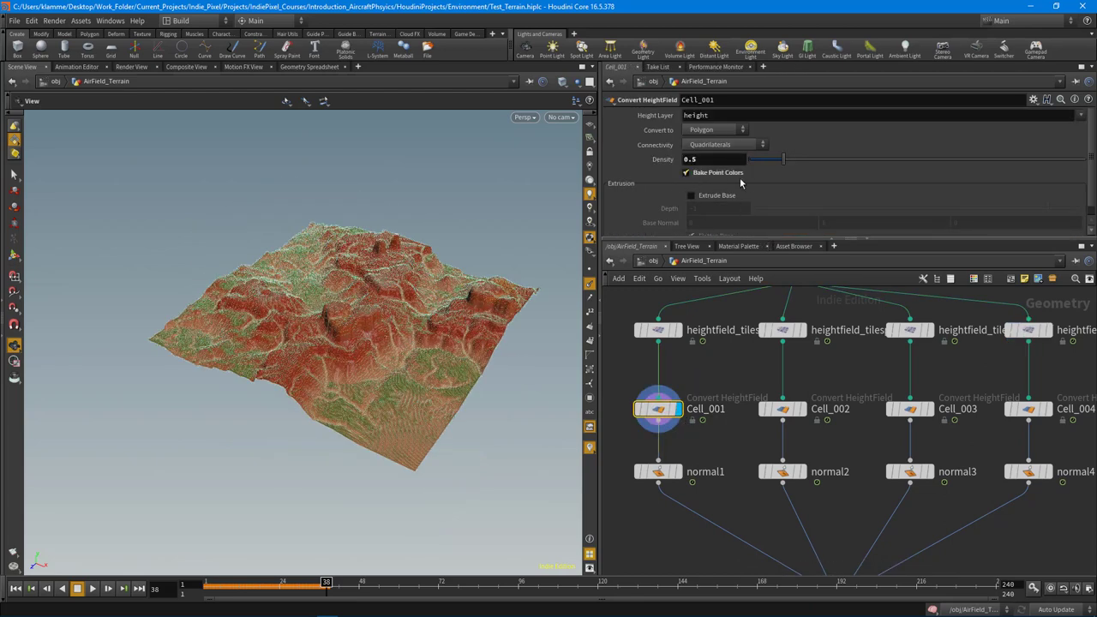
drag(886, 239, 883, 282)
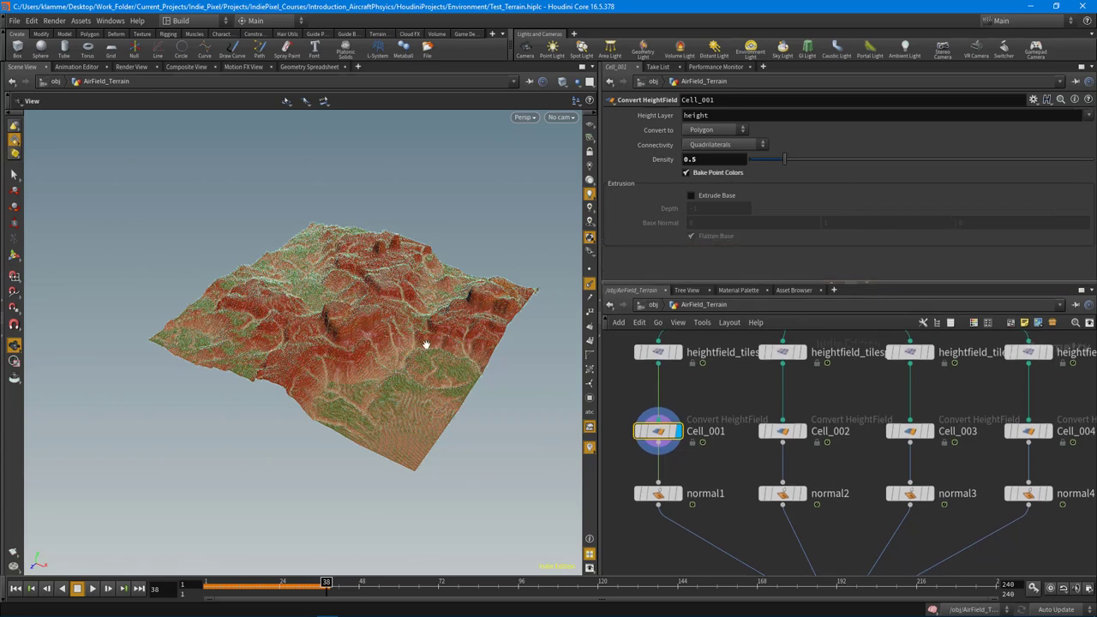
drag(425, 345, 331, 356)
right_drag(331, 357, 389, 360)
drag(389, 360, 605, 377)
Display normal2, normal3 and normal4 in turn, and inspect the fourth polygon tile up close
scroll(757, 420, down, 3)
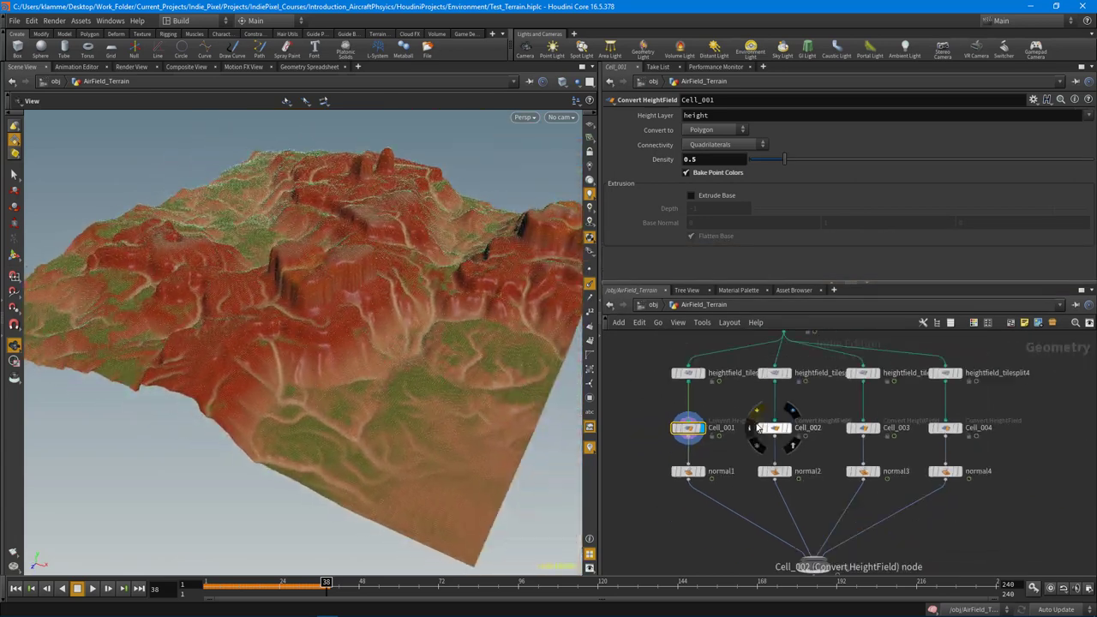
click(792, 455)
click(879, 455)
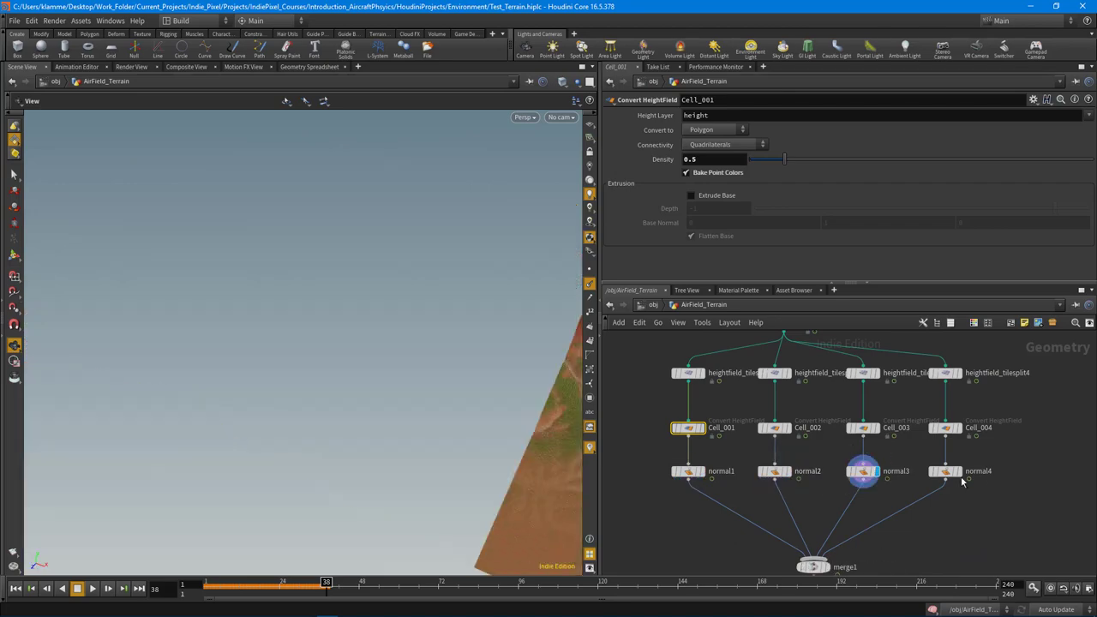
click(961, 455)
right_drag(335, 414, 463, 414)
right_click(463, 414)
click(468, 414)
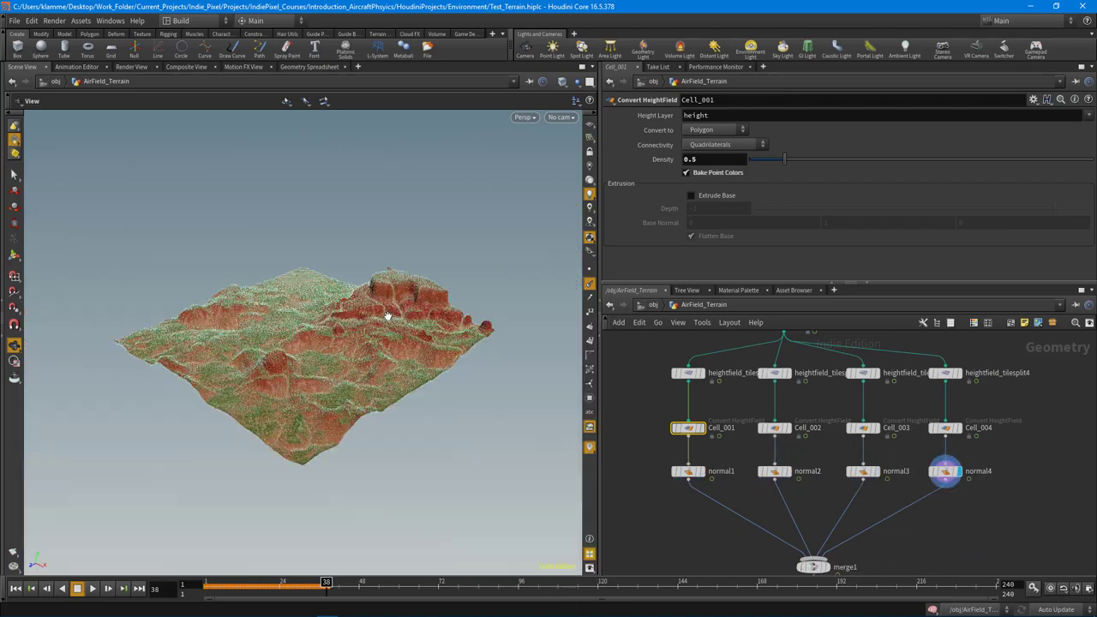
drag(262, 357, 319, 382)
right_drag(319, 382, 411, 382)
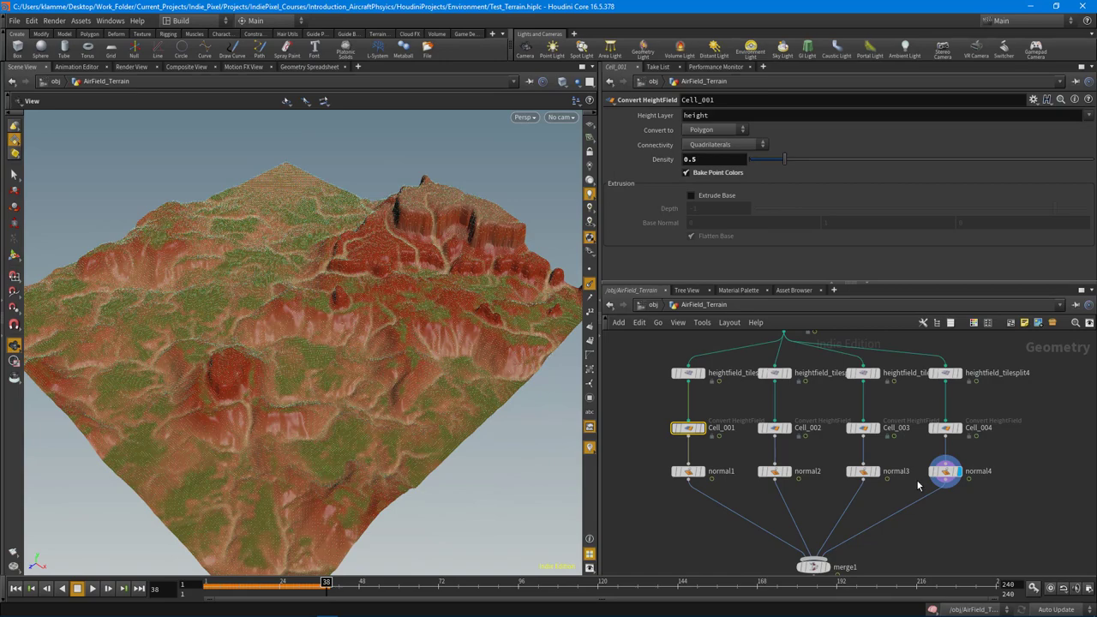
Display merge1 and inspect the terrain combined from all four tiles
middle_drag(948, 536, 945, 474)
right_drag(405, 389, 377, 394)
drag(377, 394, 365, 378)
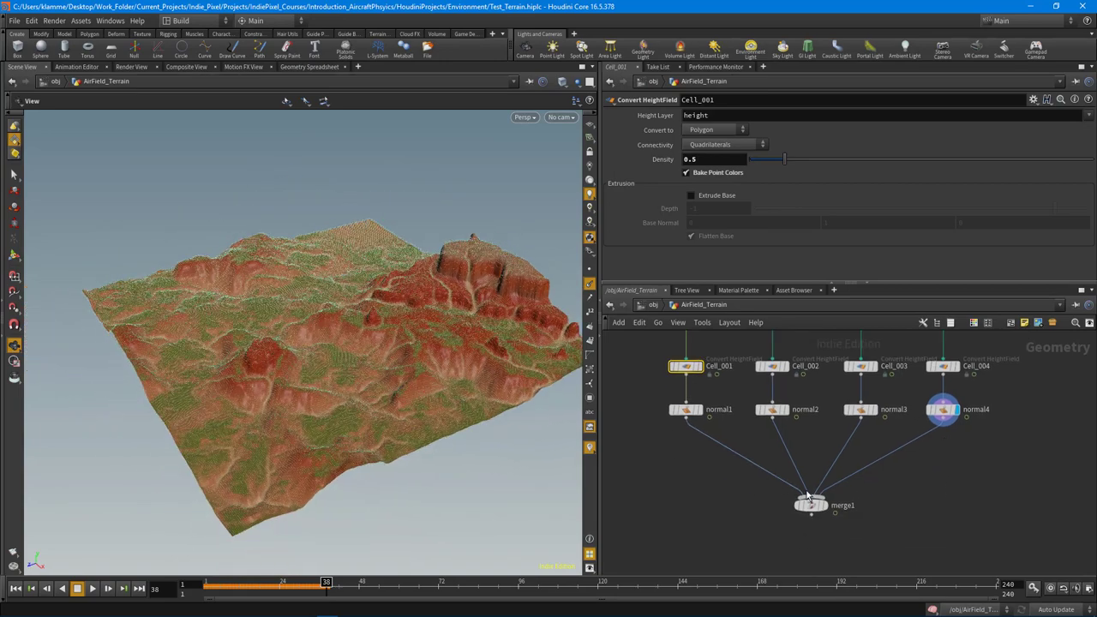
click(825, 506)
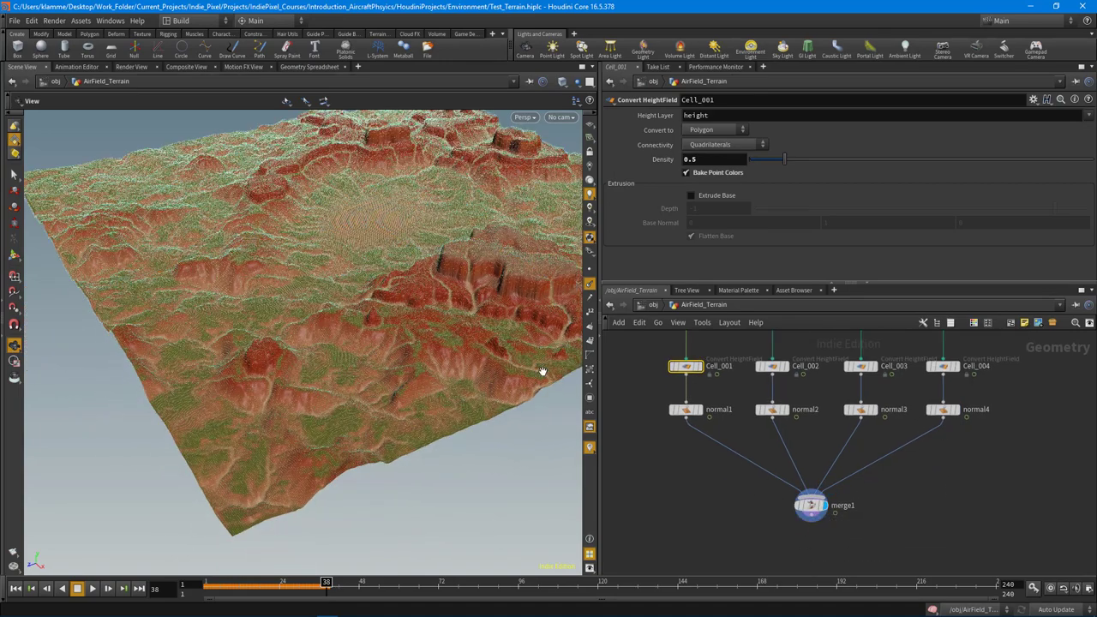
mouse_move(291, 390)
mouse_down()
mouse_move(257, 392)
mouse_move(337, 399)
mouse_move(232, 399)
mouse_move(297, 355)
mouse_move(271, 350)
mouse_move(333, 381)
mouse_up()
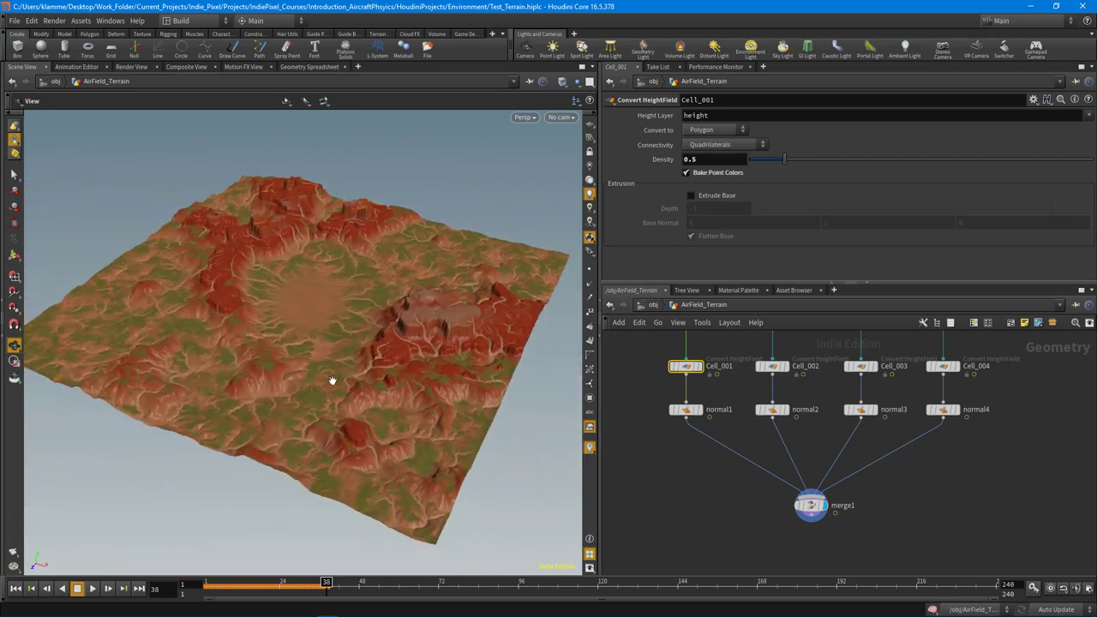
drag(332, 381, 394, 359)
Look over the complete node network, enlarge its area, and select Airport_Area_GEO to show its Mountain settings
scroll(758, 430, down, 3)
key(h)
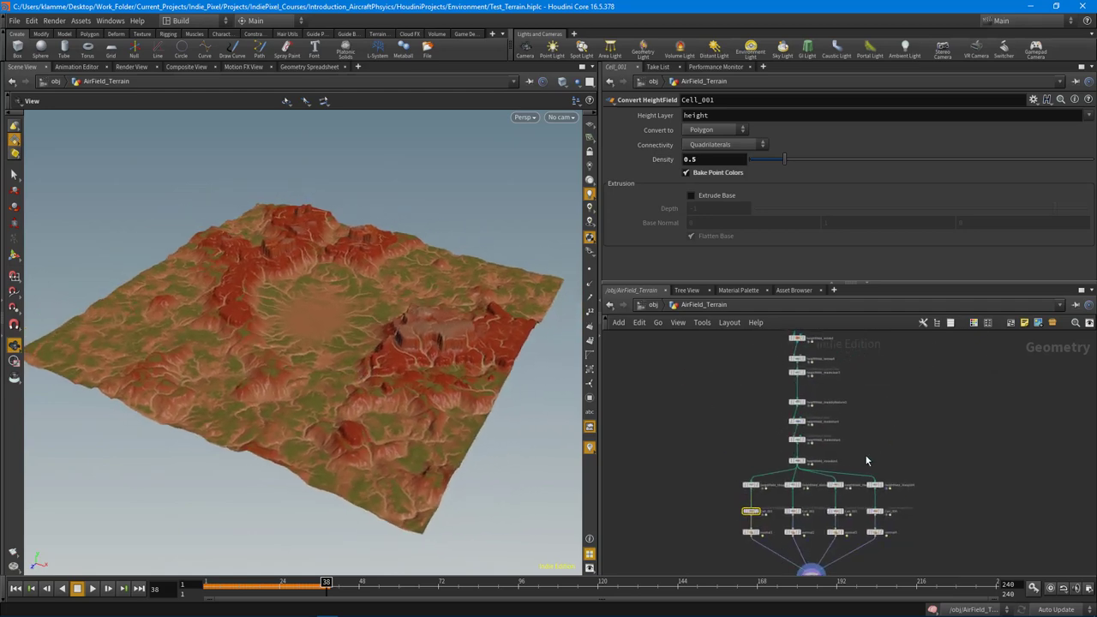
middle_drag(880, 466, 856, 450)
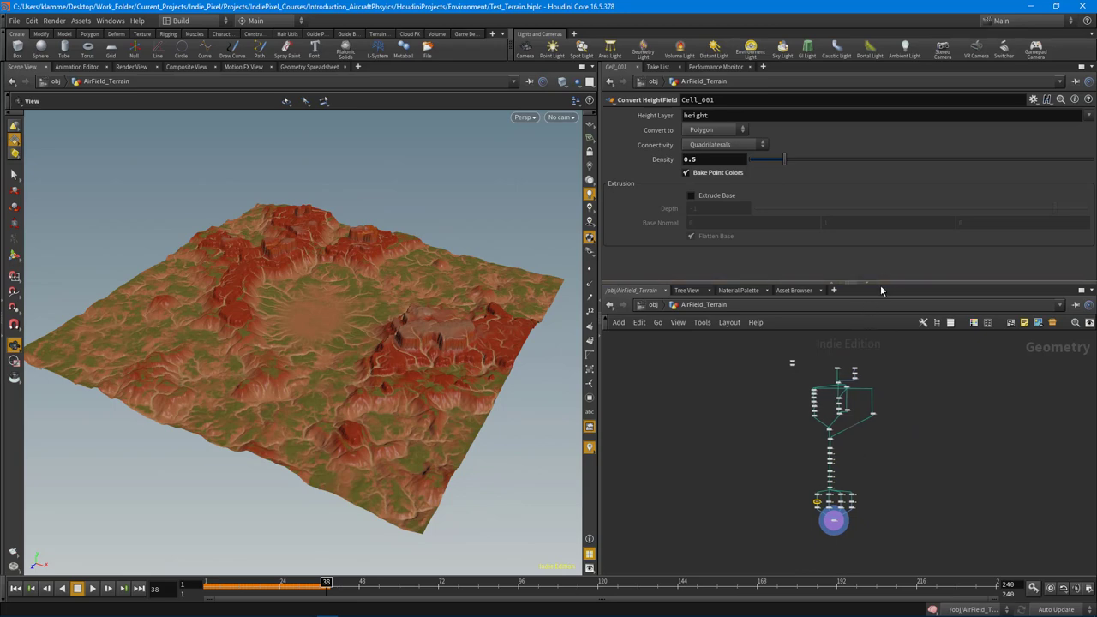
drag(880, 283, 891, 228)
scroll(851, 337, up, 3)
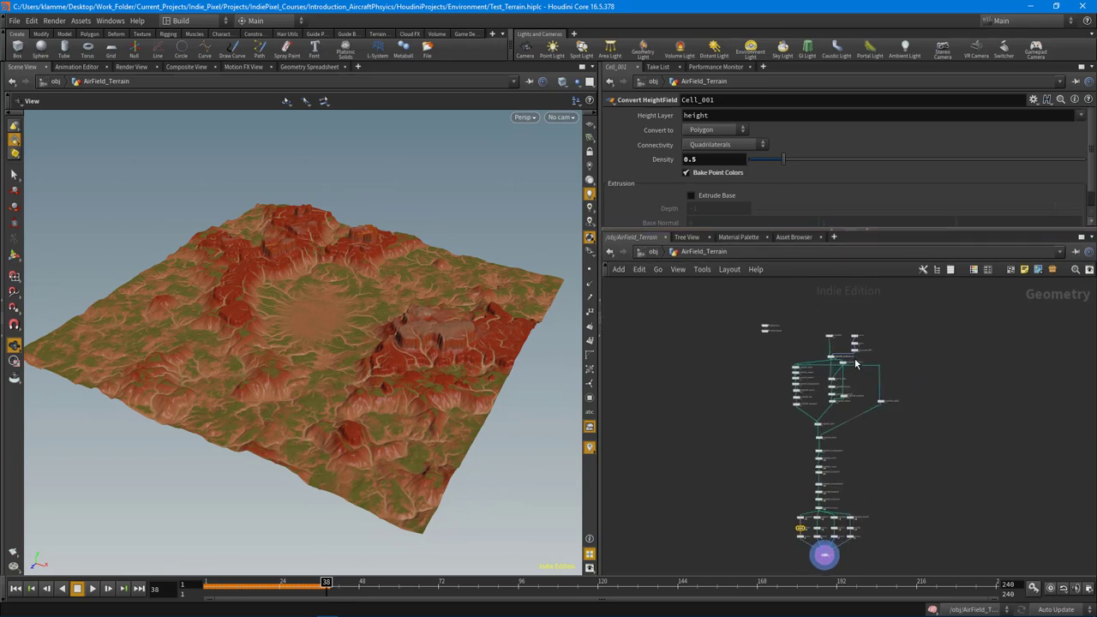
scroll(851, 336, up, 2)
drag(836, 313, 874, 381)
scroll(823, 343, up, 3)
drag(763, 333, 772, 333)
click(812, 390)
scroll(811, 394, down, 8)
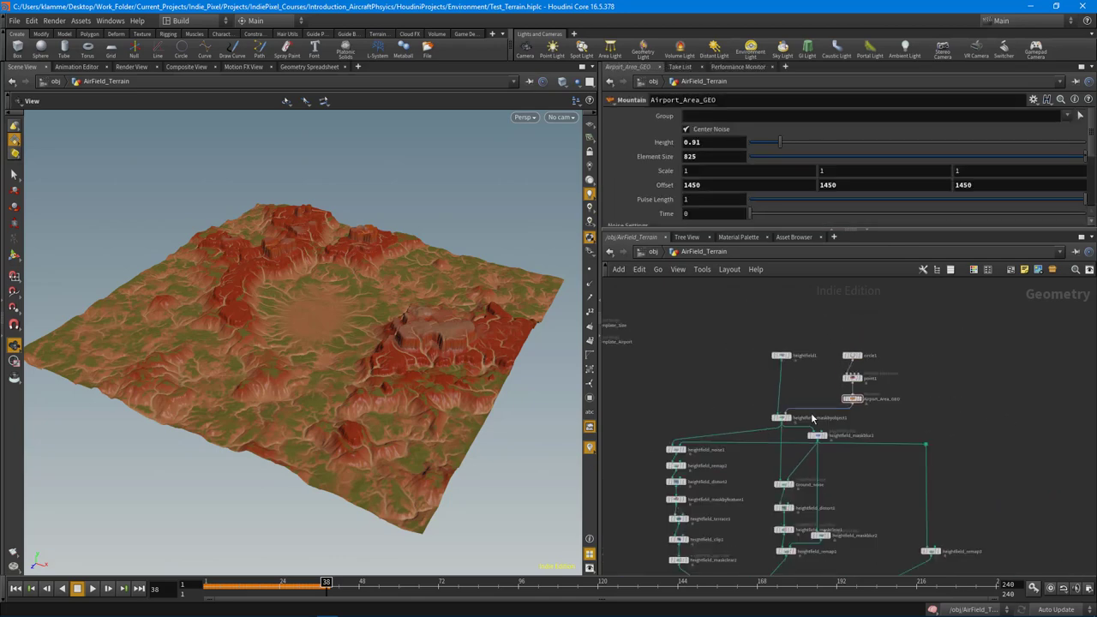
Select the two template Object Merge nodes beside the network, and end with Template_Size selected to show its object reference
scroll(891, 512, down, 3)
middle_drag(891, 544, 879, 428)
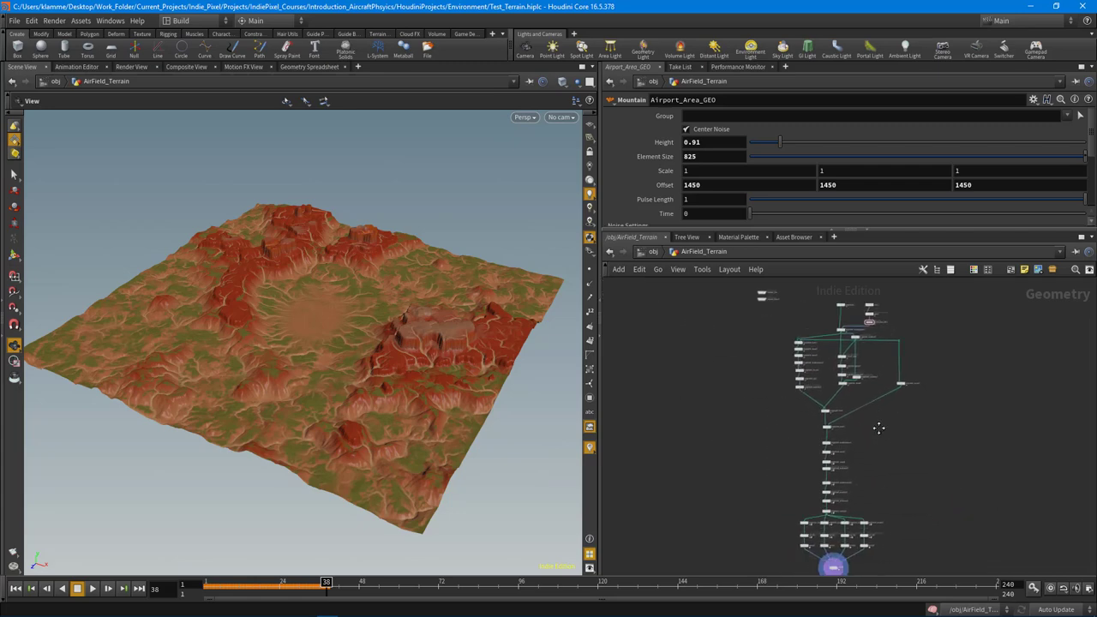
scroll(881, 437, down, 3)
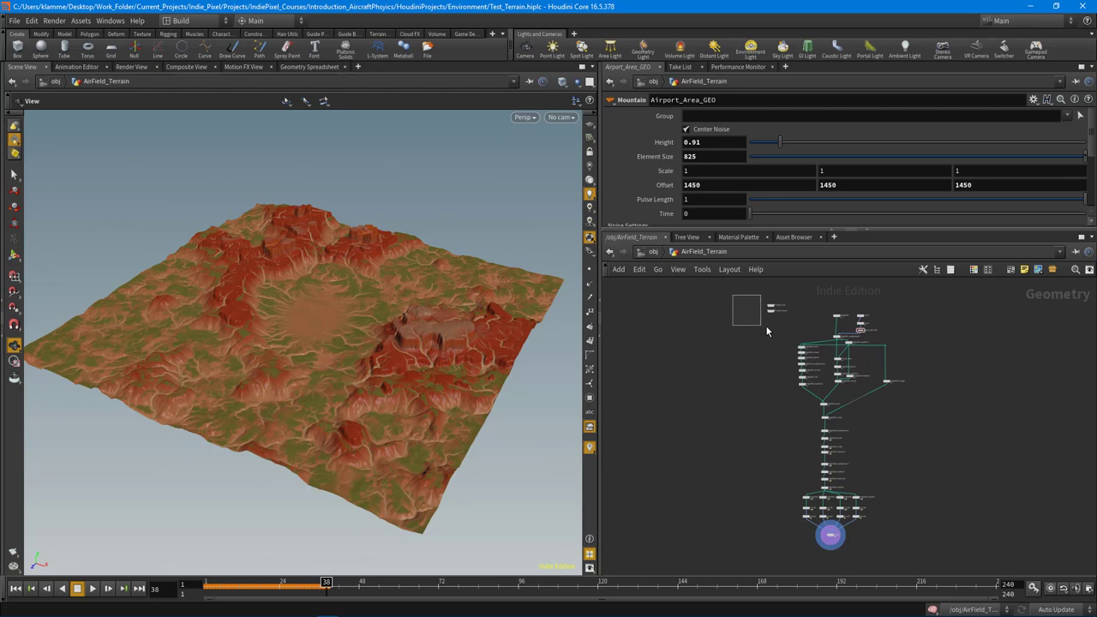
drag(775, 319, 642, 316)
scroll(772, 316, up, 5)
scroll(779, 353, down, 2)
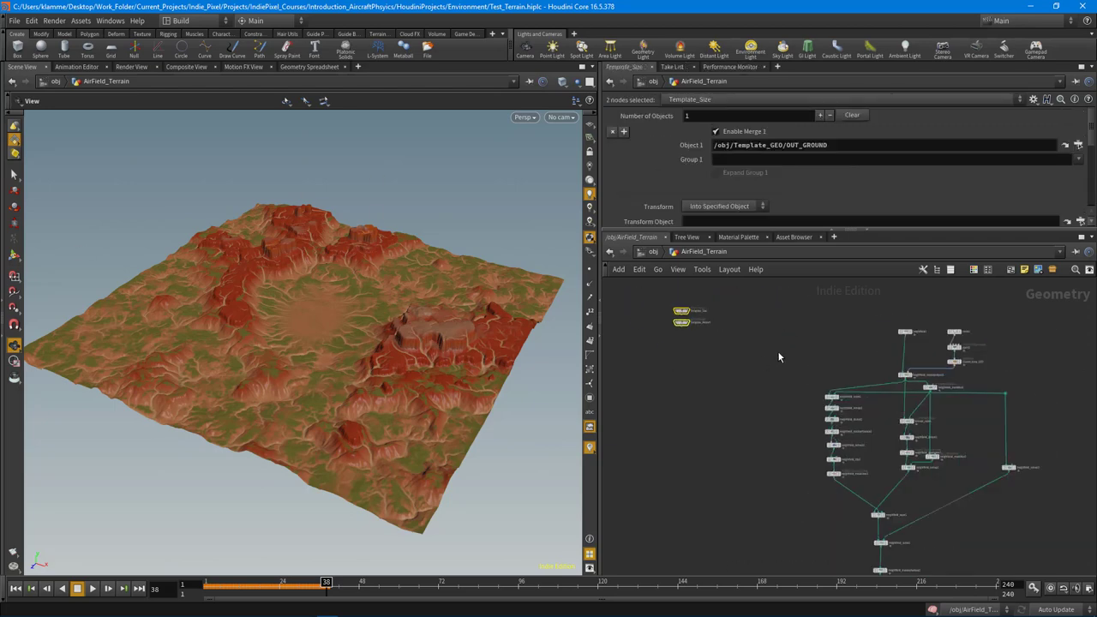
click(768, 352)
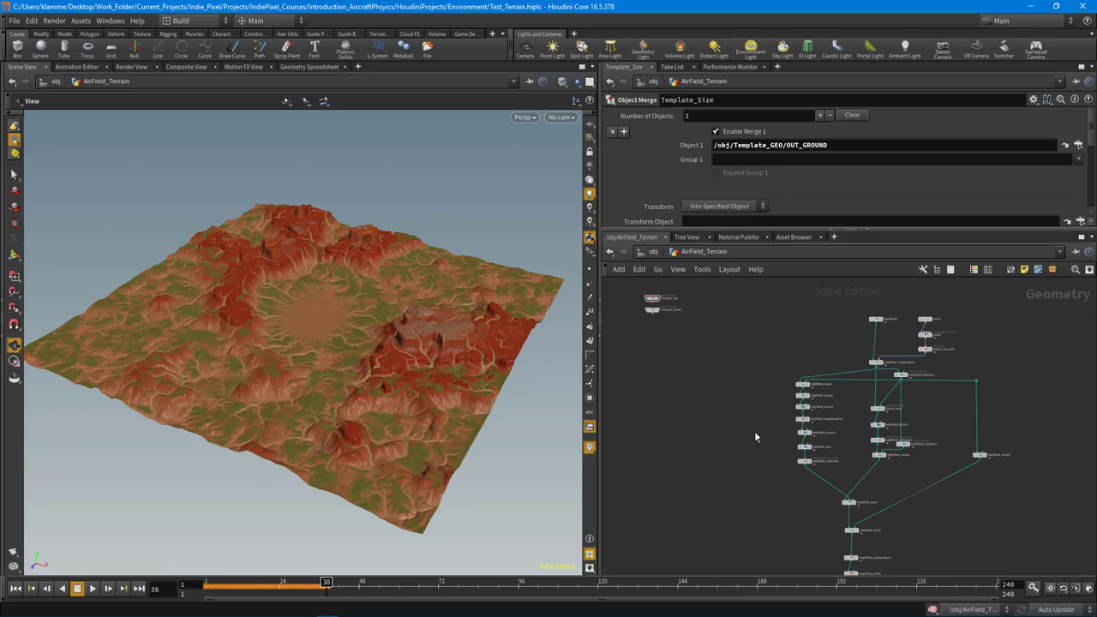
scroll(754, 431, down, 1)
middle_drag(755, 459, 742, 409)
Inspect the finished merged terrain from low and high viewpoints on several sides, and review the full network
right_drag(309, 438, 494, 439)
drag(493, 438, 357, 294)
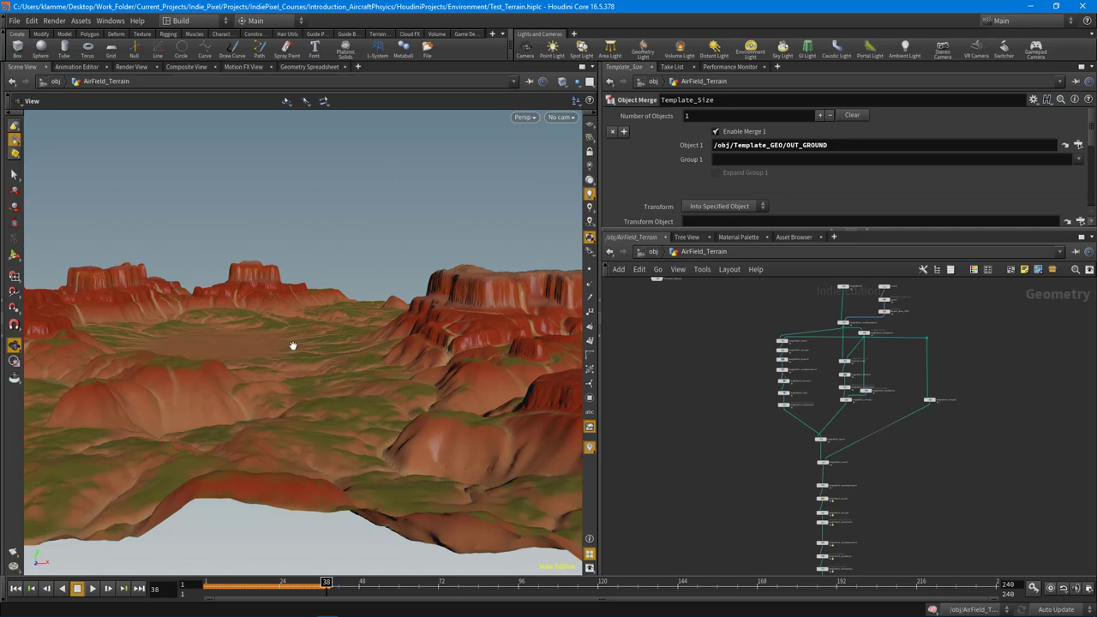
drag(387, 448, 316, 411)
drag(378, 374, 410, 222)
drag(288, 355, 243, 403)
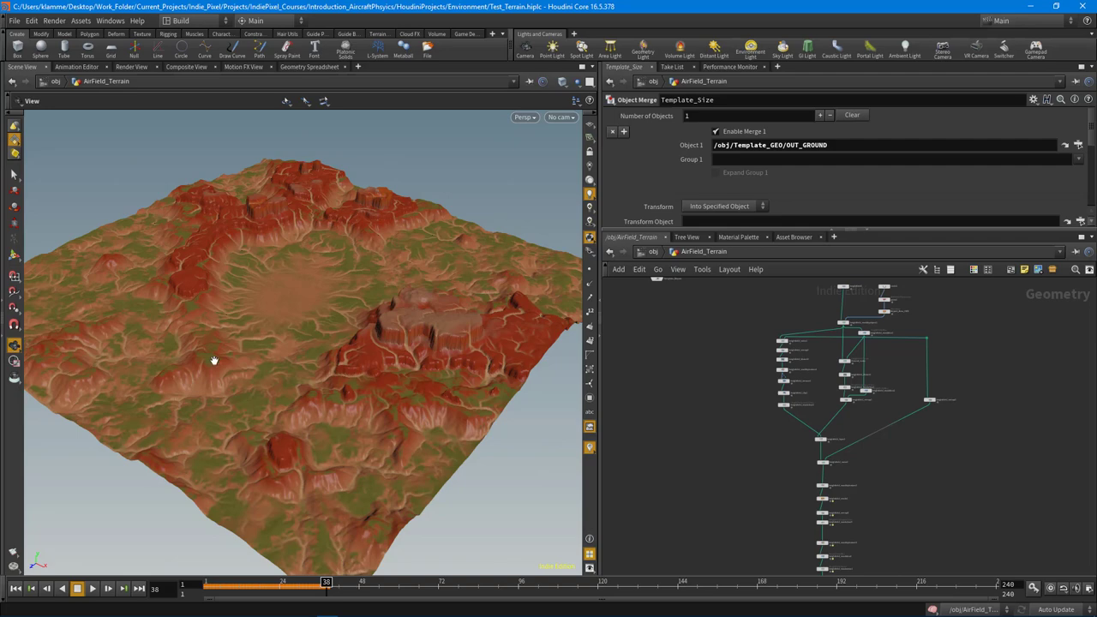
drag(348, 355, 297, 391)
drag(263, 382, 360, 382)
scroll(702, 453, down, 2)
middle_drag(702, 453, 730, 414)
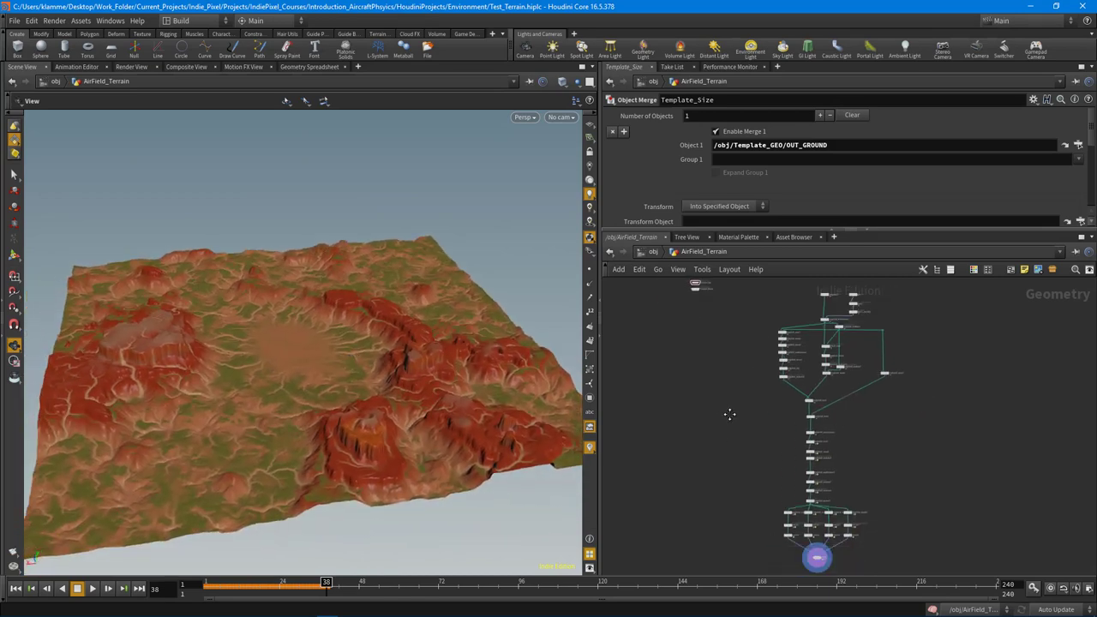